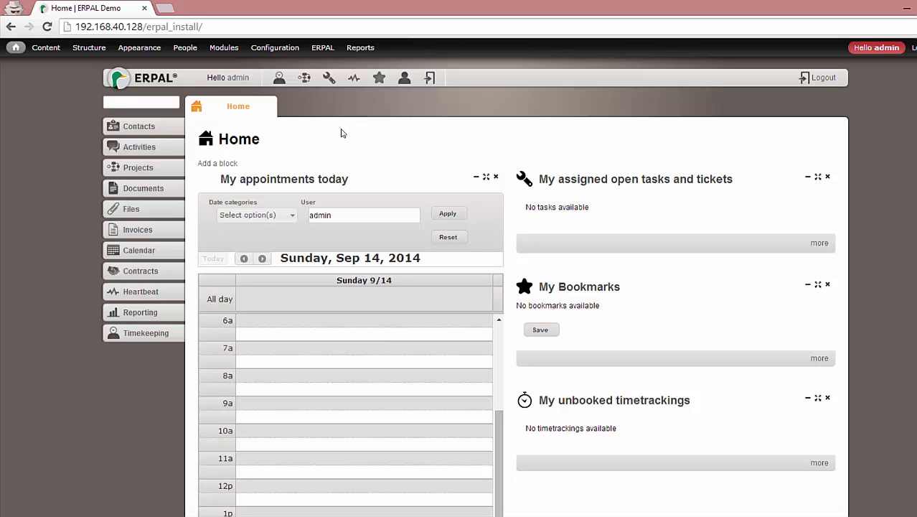
# Step: Open the ERPAL basic settings and view the addresses of the contact selected as My Company
pyautogui.moveTo(324, 50)
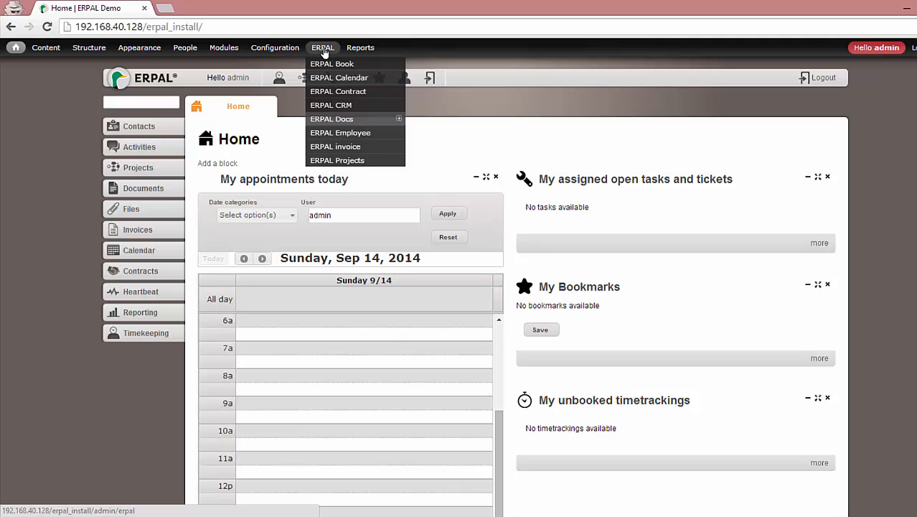
pyautogui.click(260, 43)
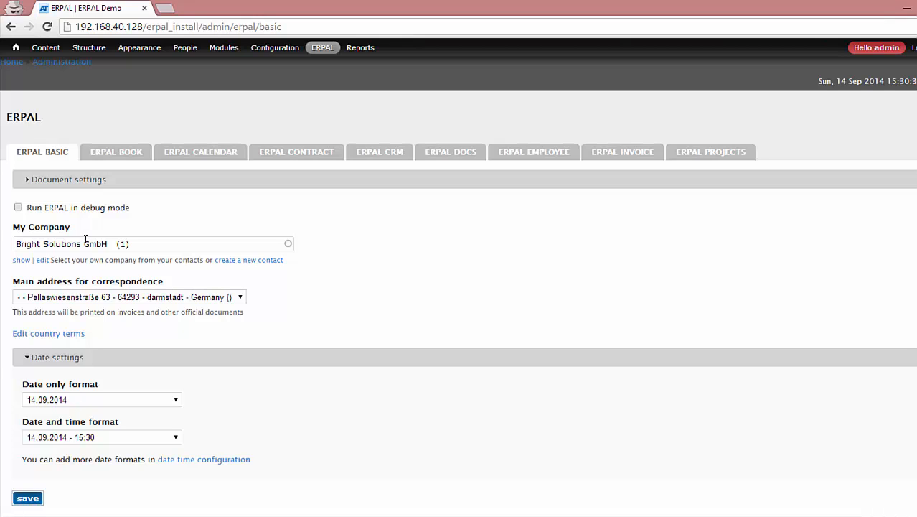
pyautogui.click(21, 260)
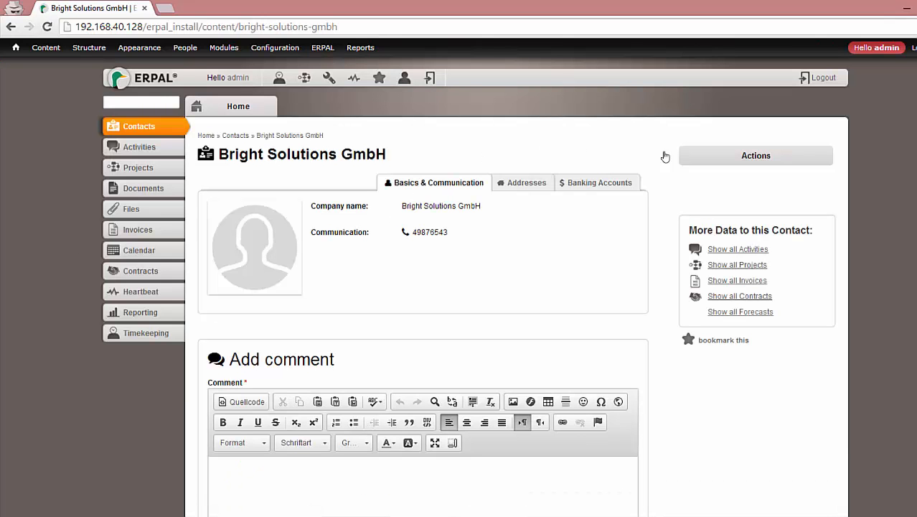
pyautogui.click(544, 180)
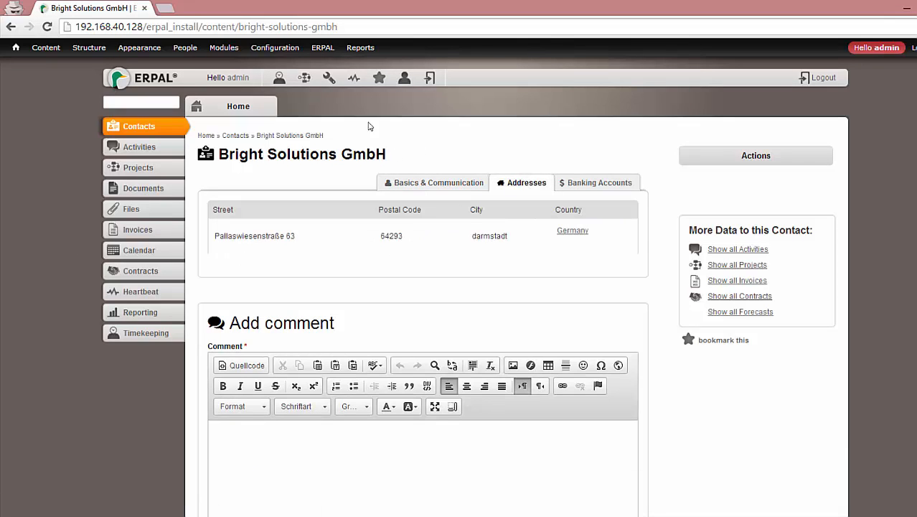
# Step: Return to the ERPAL basic settings and check which addresses are available as the main address for correspondence
pyautogui.click(322, 48)
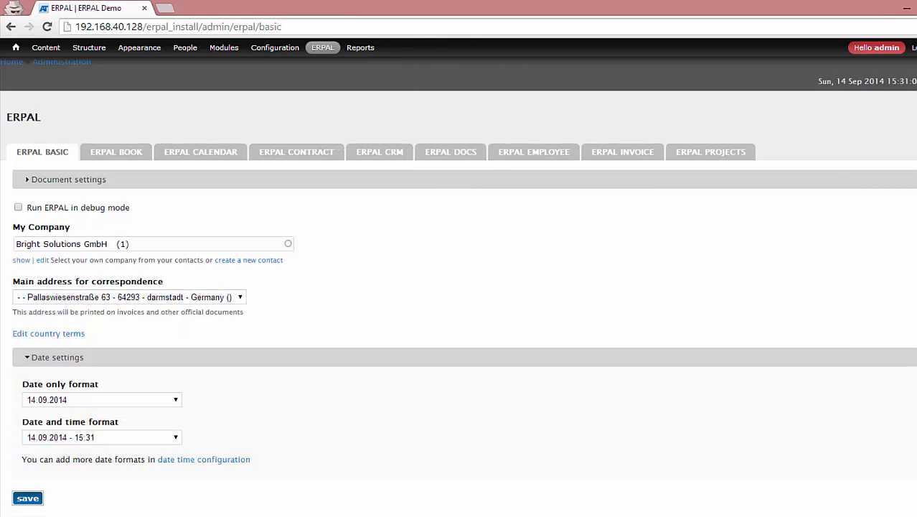
pyautogui.scroll(-1, 214, 311)
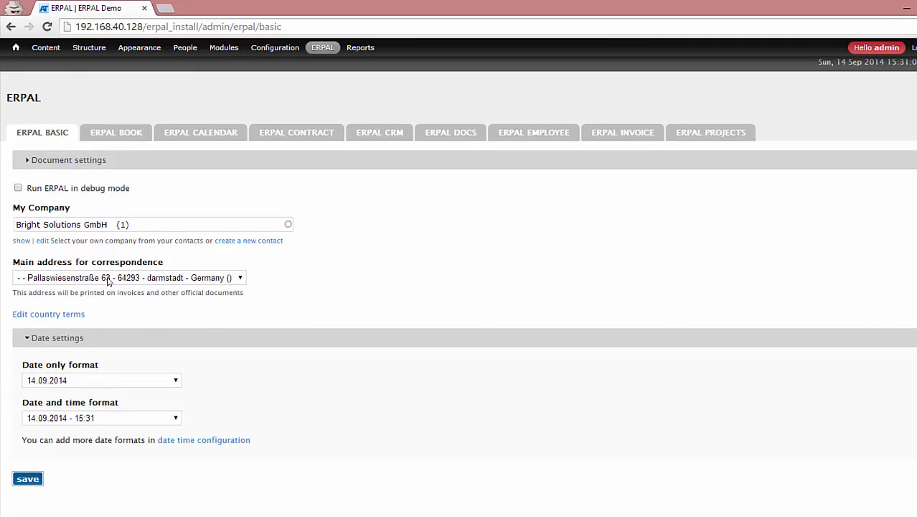
pyautogui.click(46, 277)
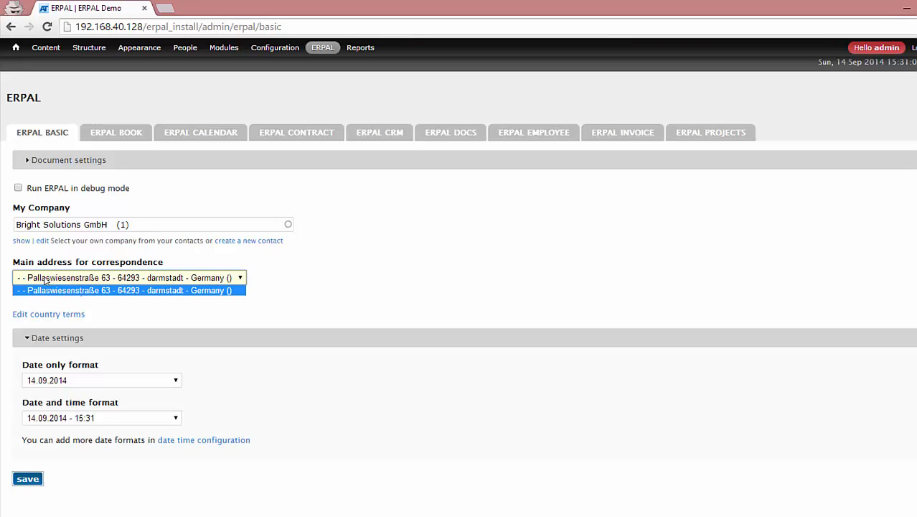
pyautogui.click(45, 280)
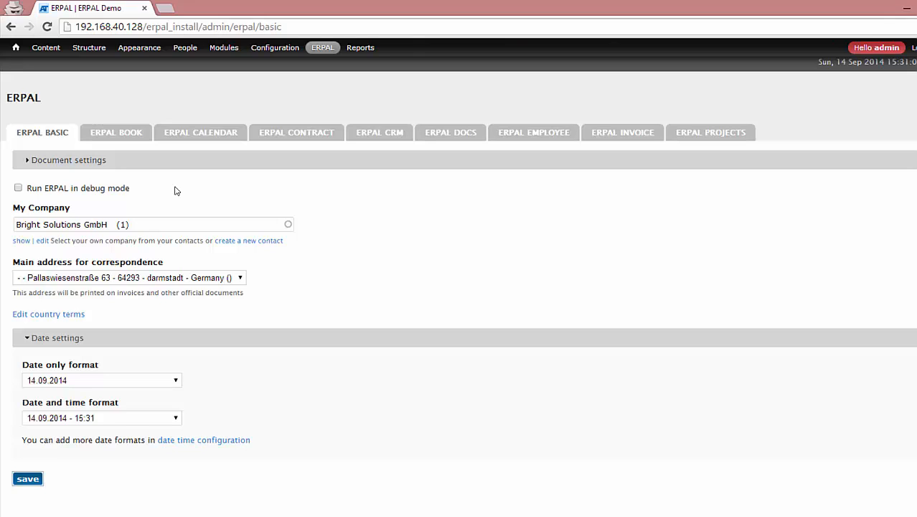
# Step: Open the country terms in a separate tab, look through the first page of the list, and close the tab
pyautogui.middleClick(77, 316)
pyautogui.click(166, 7)
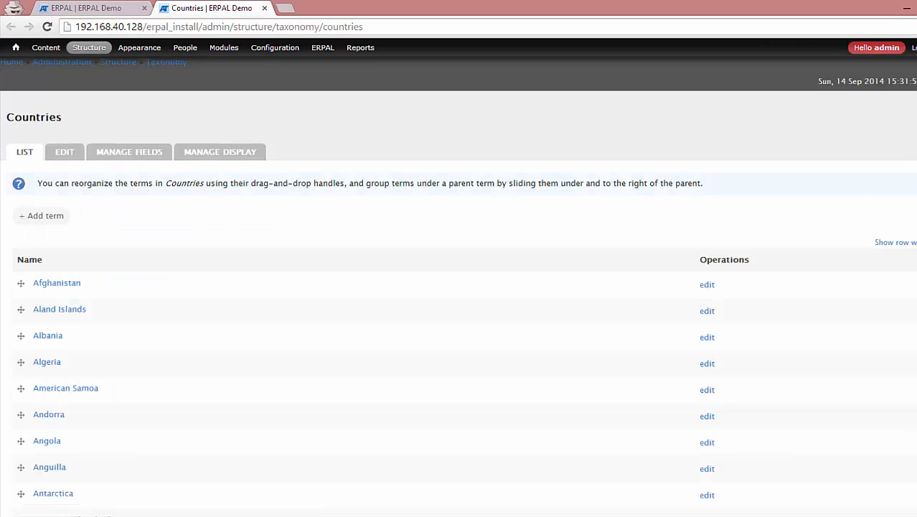
pyautogui.scroll(-13, 458, 287)
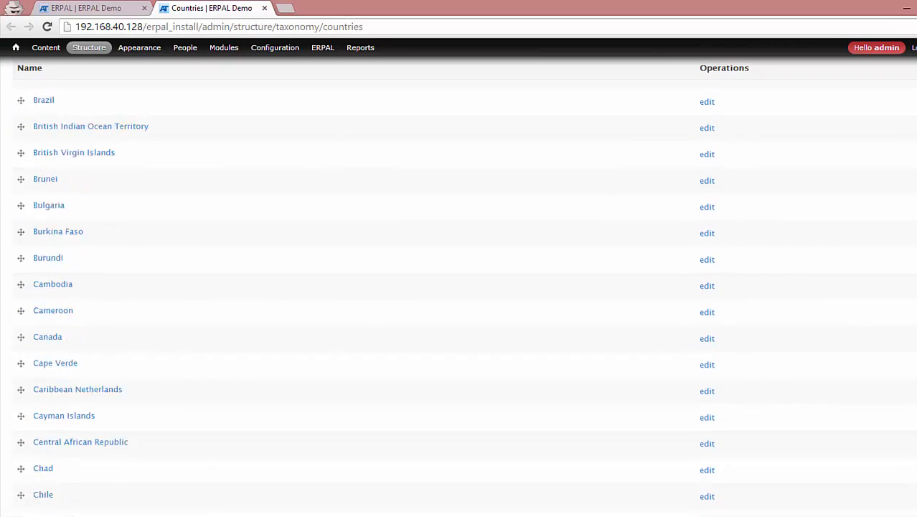
pyautogui.scroll(-12, 458, 287)
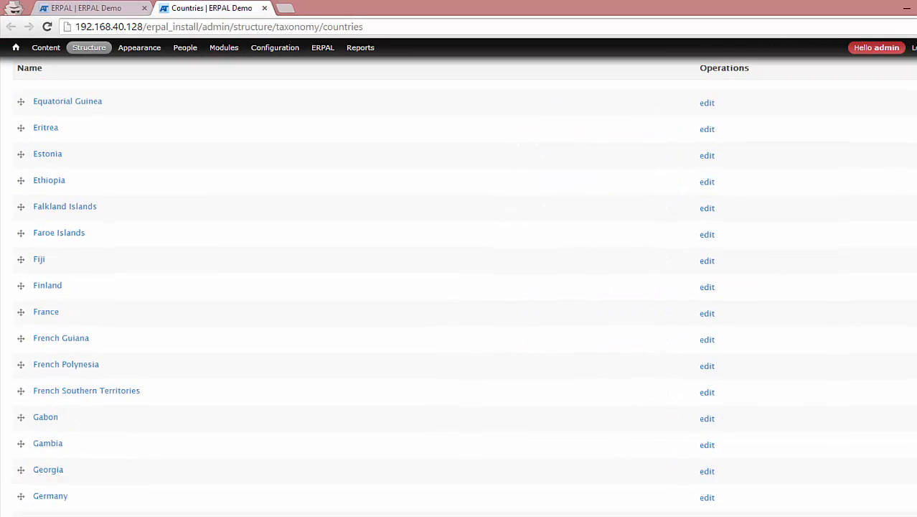
pyautogui.scroll(-8, 459, 287)
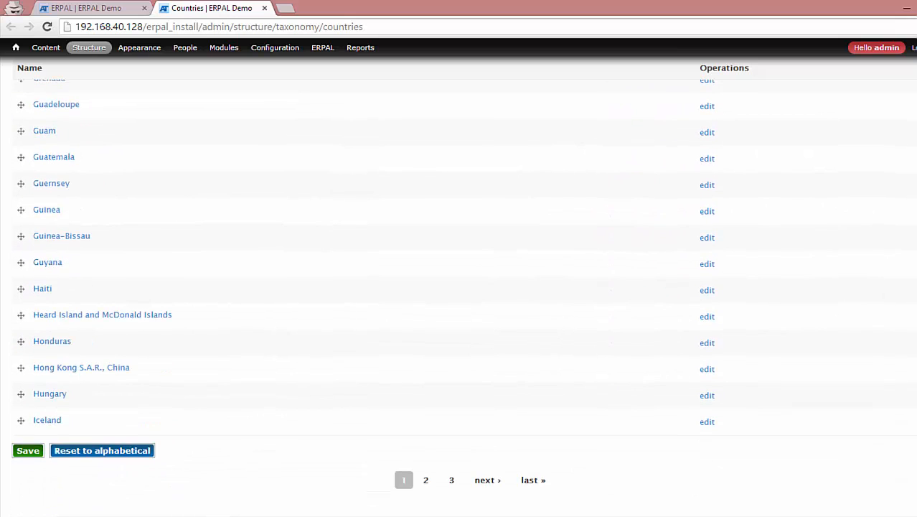
pyautogui.scroll(20, 744, 60)
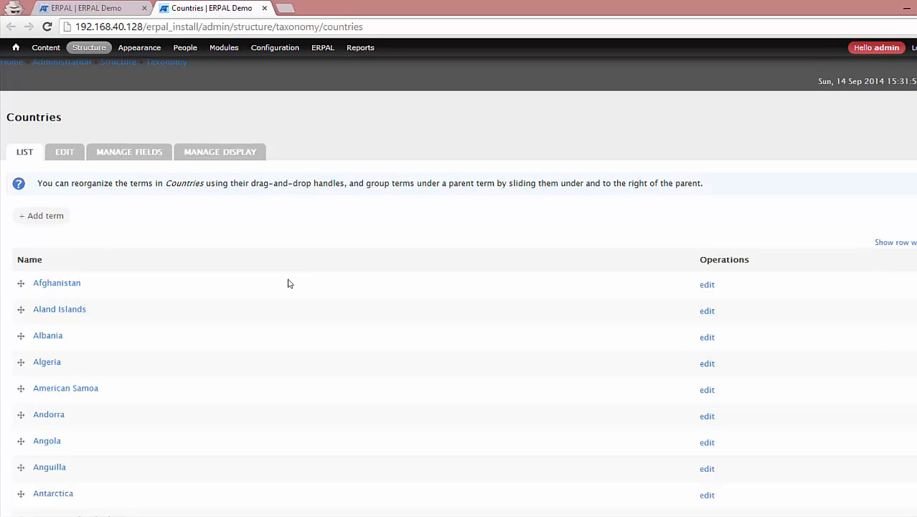
pyautogui.click(264, 8)
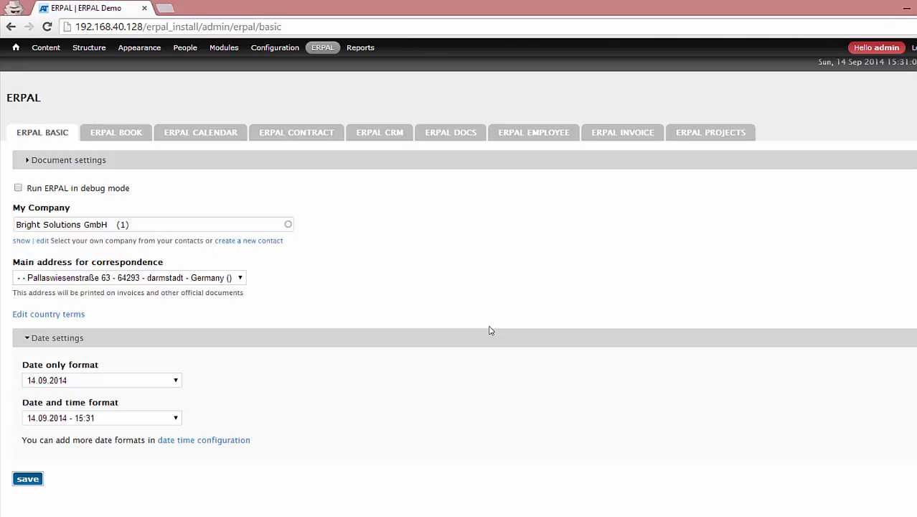
# Step: Expand the document settings, view the Documents page in a separate tab, and return to the ERPAL basic settings
pyautogui.click(76, 160)
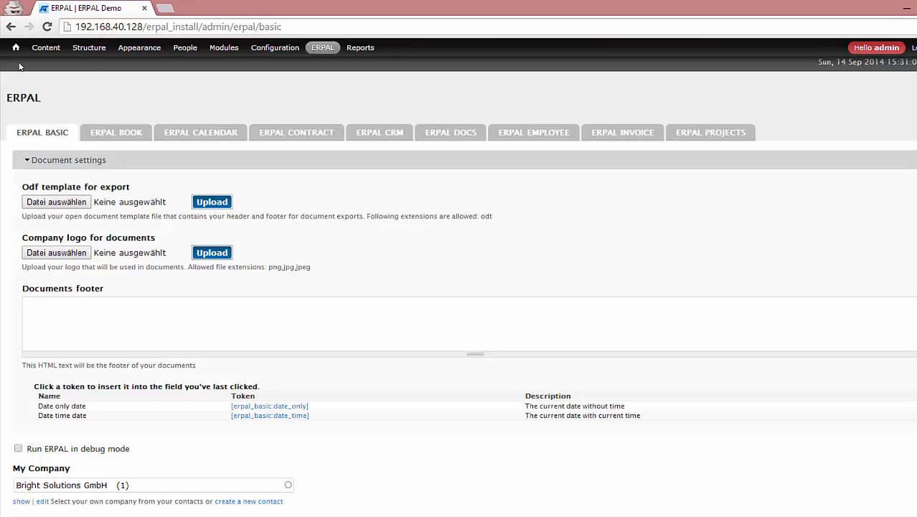
pyautogui.middleClick(12, 41)
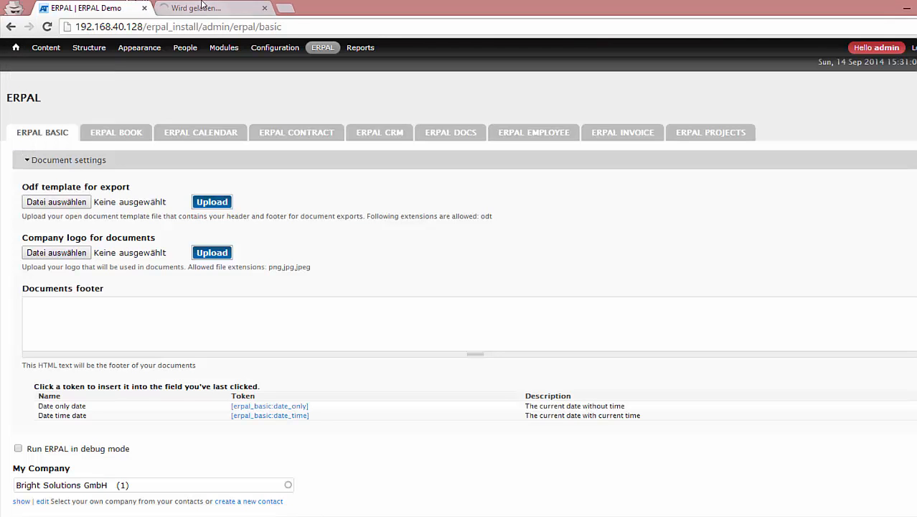
pyautogui.click(162, 6)
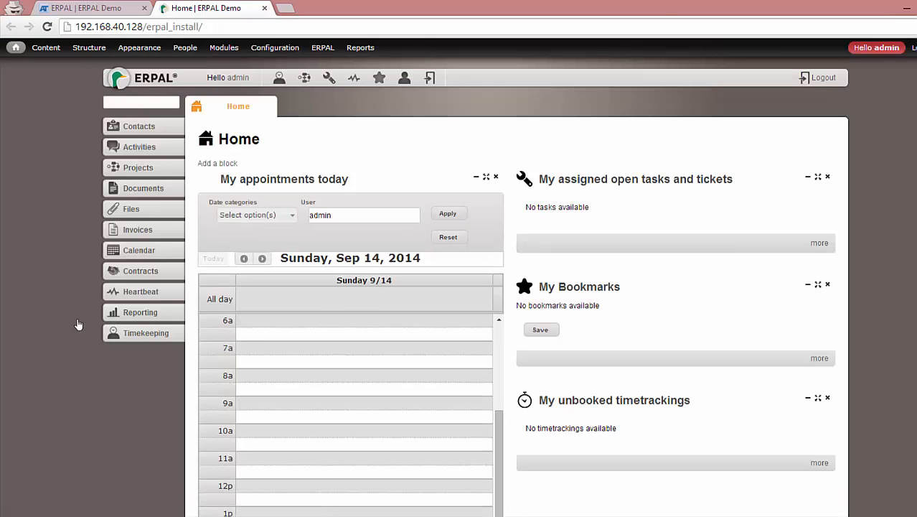
pyautogui.click(147, 188)
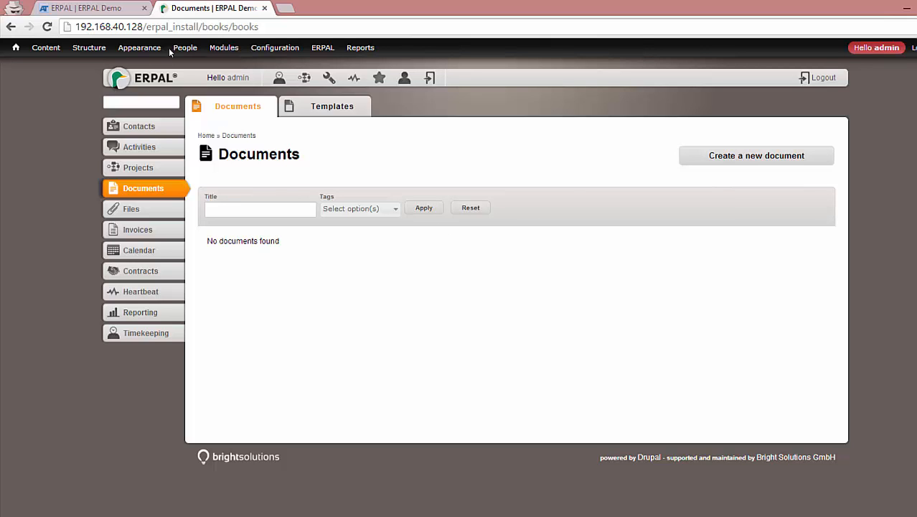
pyautogui.click(92, 7)
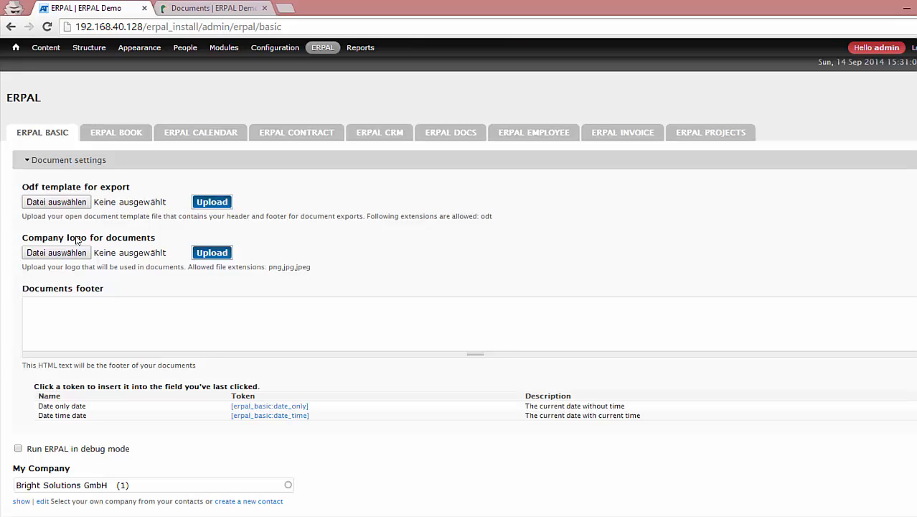
# Step: Review the documents footer field and the options for the date only format without changing them
pyautogui.click(107, 342)
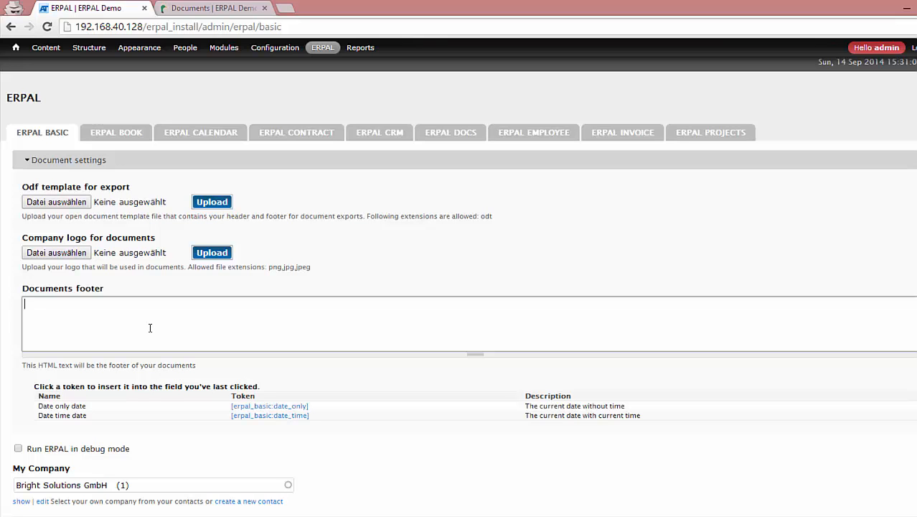
pyautogui.scroll(-5, 150, 327)
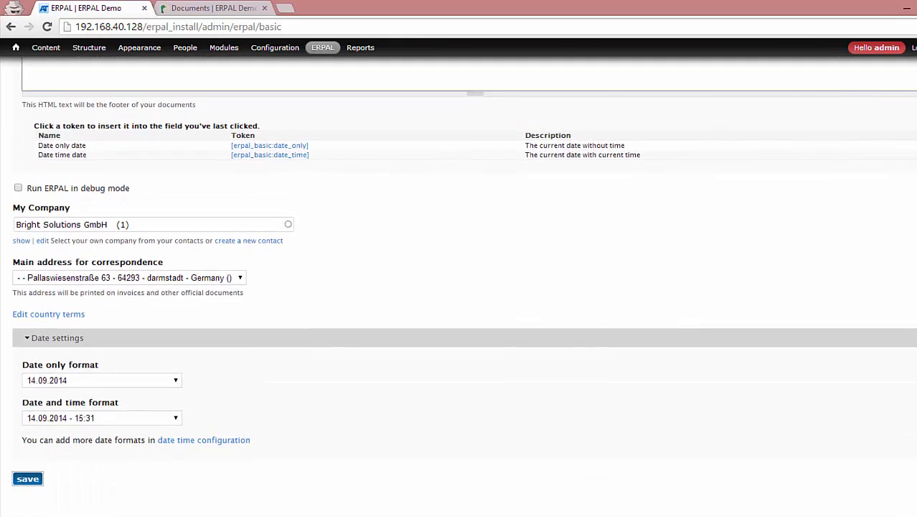
pyautogui.click(69, 382)
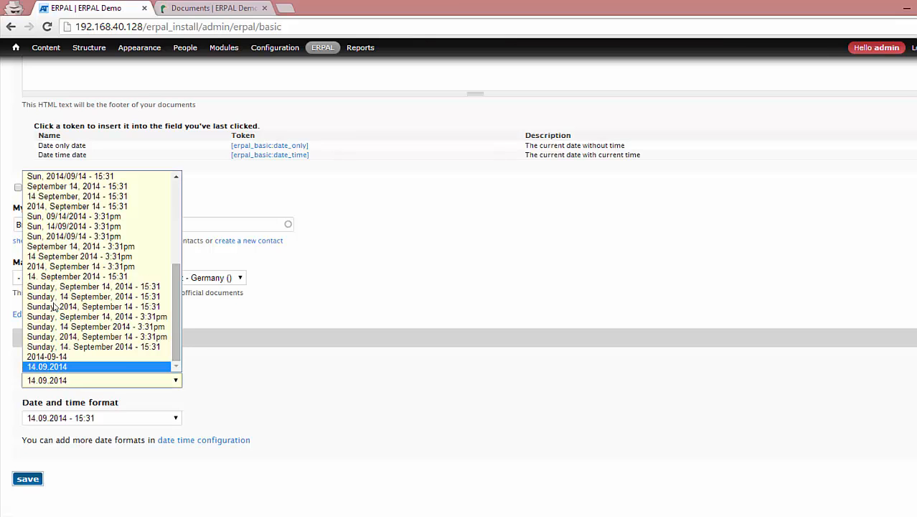
pyautogui.moveTo(178, 350)
pyautogui.mouseDown()
pyautogui.moveTo(176, 240)
pyautogui.moveTo(177, 366)
pyautogui.mouseUp()
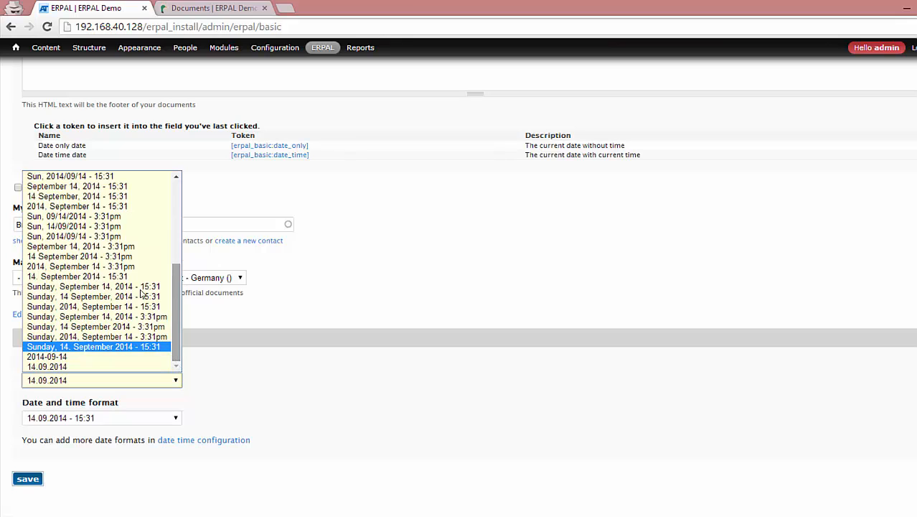
pyautogui.click(266, 391)
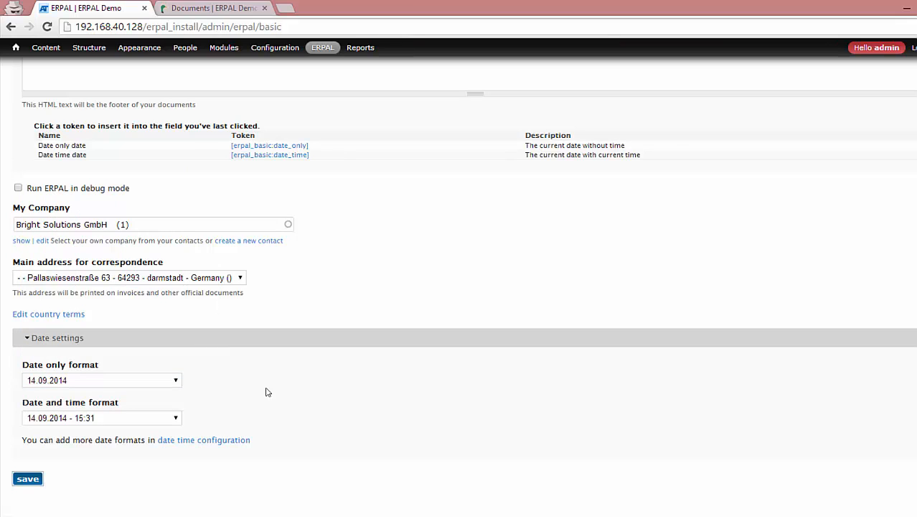
# Step: View the date and time formats configuration in a separate tab and return to the ERPAL basic settings
pyautogui.middleClick(219, 440)
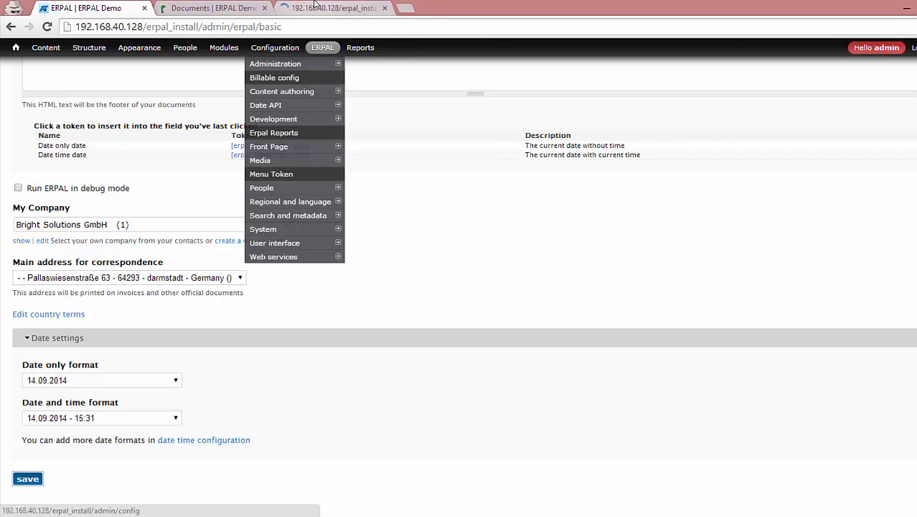
pyautogui.click(314, 8)
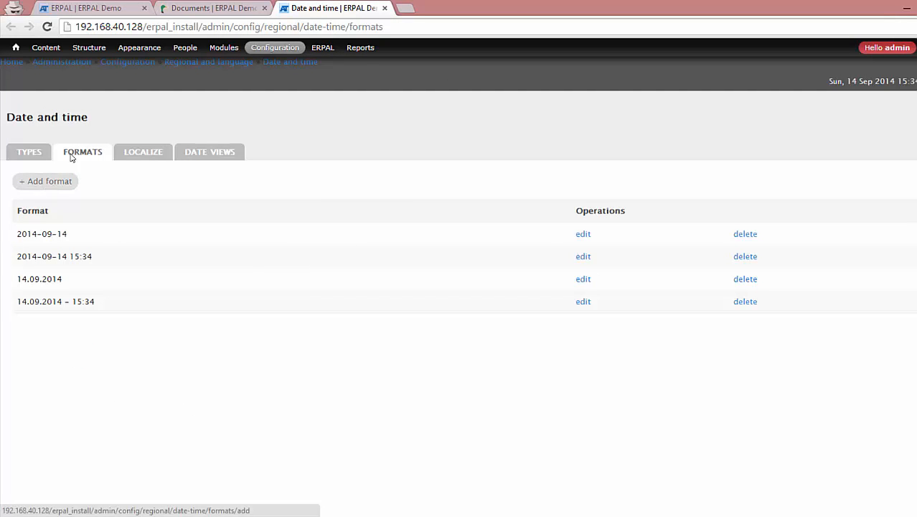
pyautogui.click(79, 7)
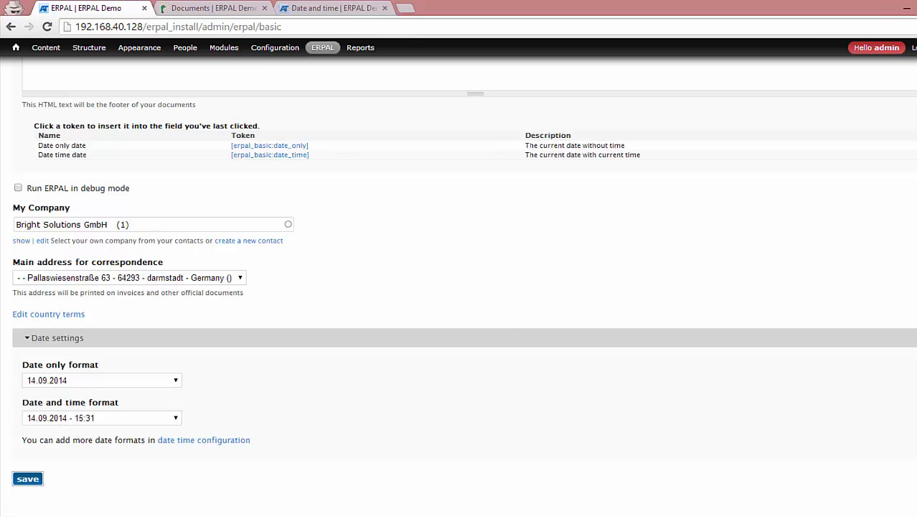
# Step: Show the ERPAL CRM settings and view the activity status terms in a separate tab
pyautogui.scroll(5, 178, 189)
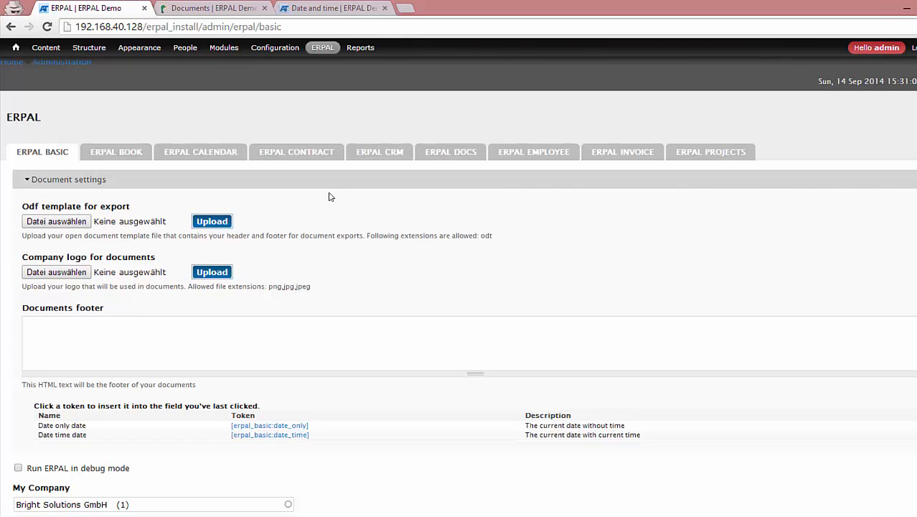
pyautogui.click(380, 151)
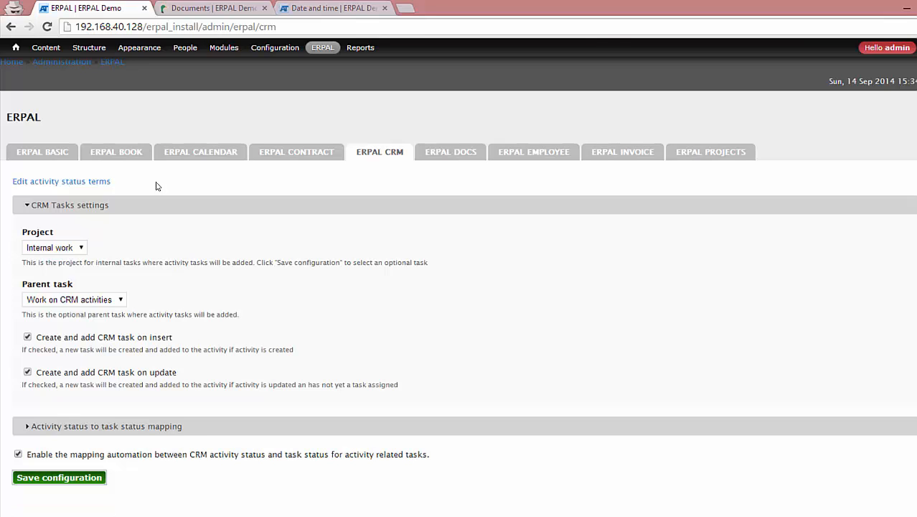
pyautogui.middleClick(108, 183)
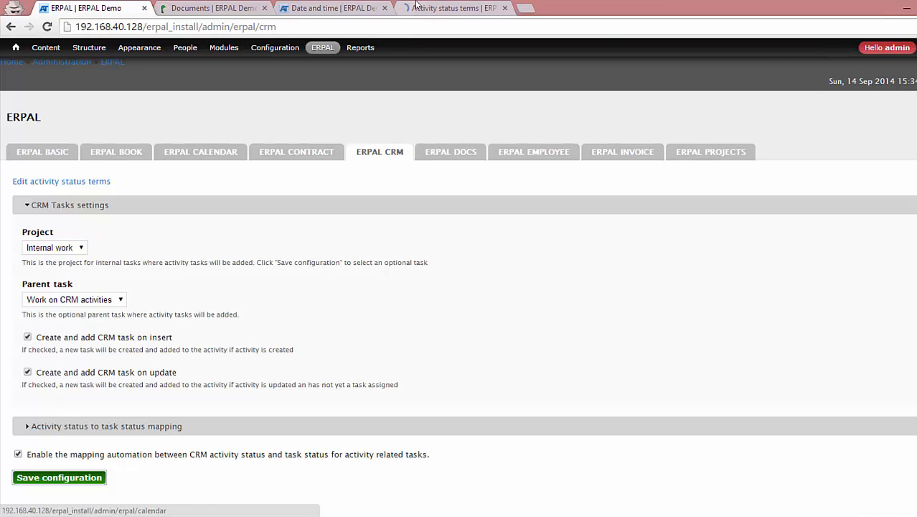
pyautogui.click(430, 8)
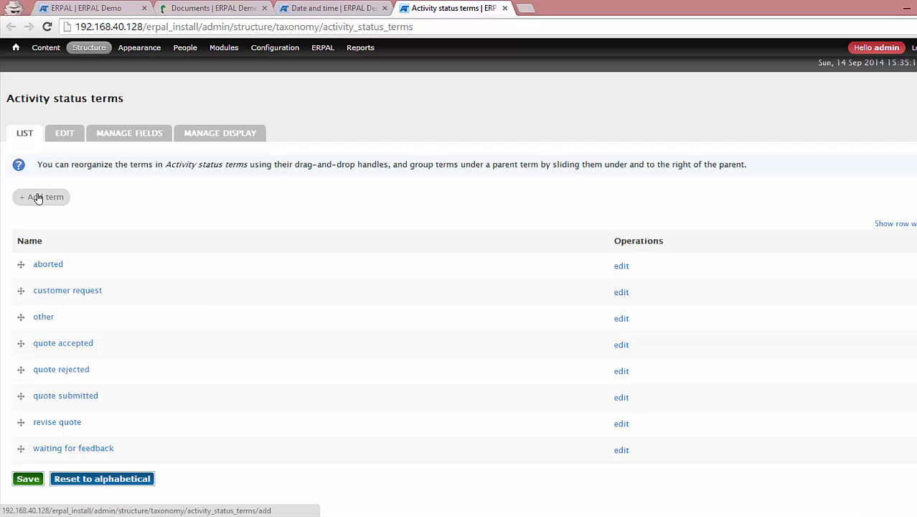
# Step: Open the activity status term "aborted" for editing and view its semantic process options
pyautogui.click(621, 266)
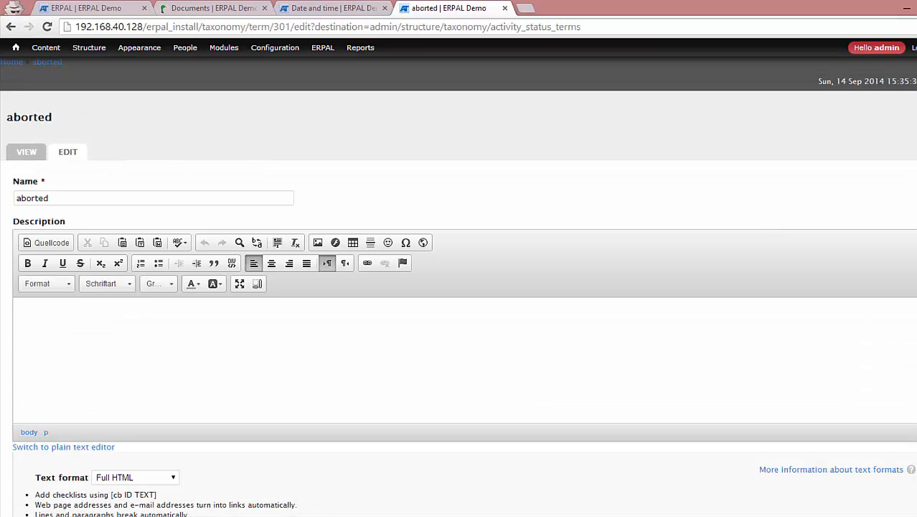
pyautogui.scroll(-5, 769, 308)
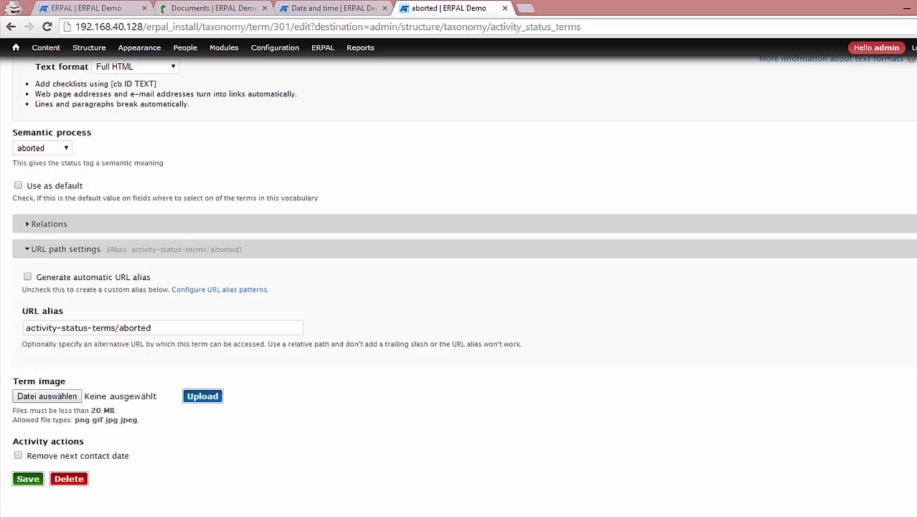
pyautogui.scroll(2, 38, 292)
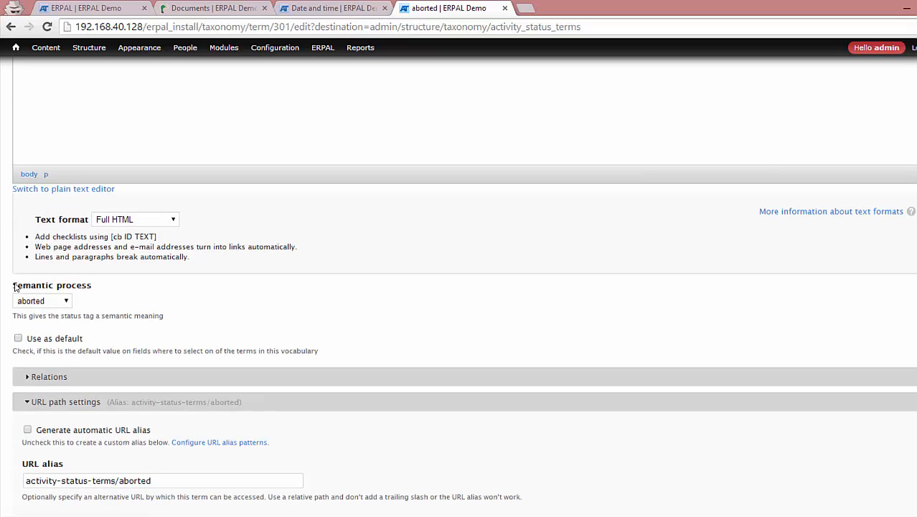
pyautogui.moveTo(14, 286); pyautogui.dragTo(86, 287)
pyautogui.click(66, 302)
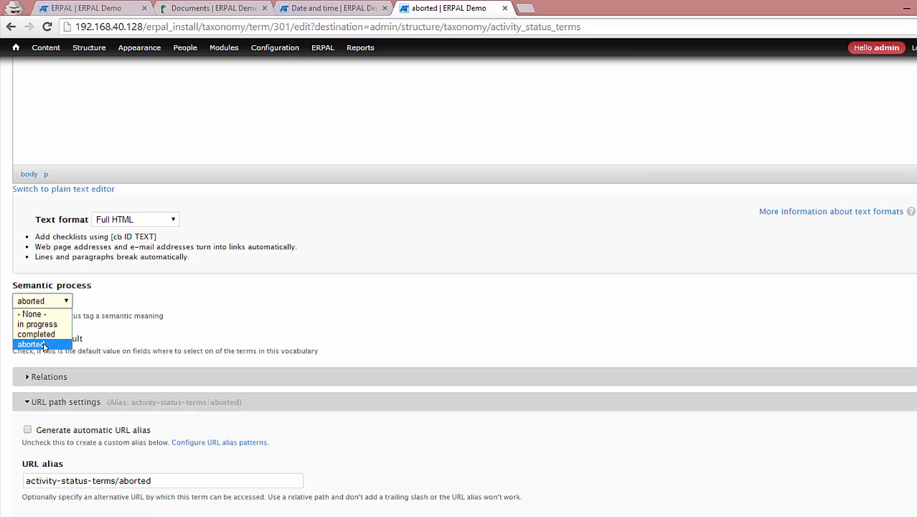
# Step: Try to save the activity status term "aborted" as the default term of its vocabulary
pyautogui.click(144, 307)
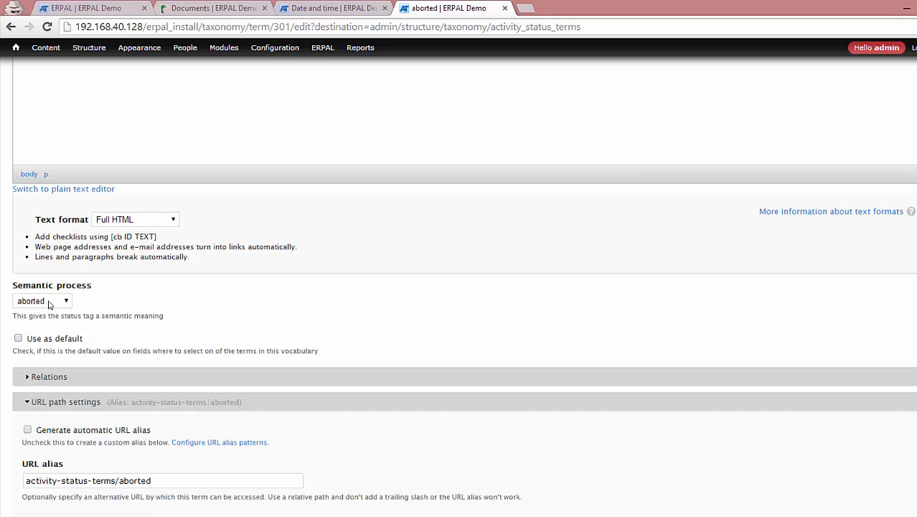
pyautogui.click(53, 341)
pyautogui.scroll(4, 911, 294)
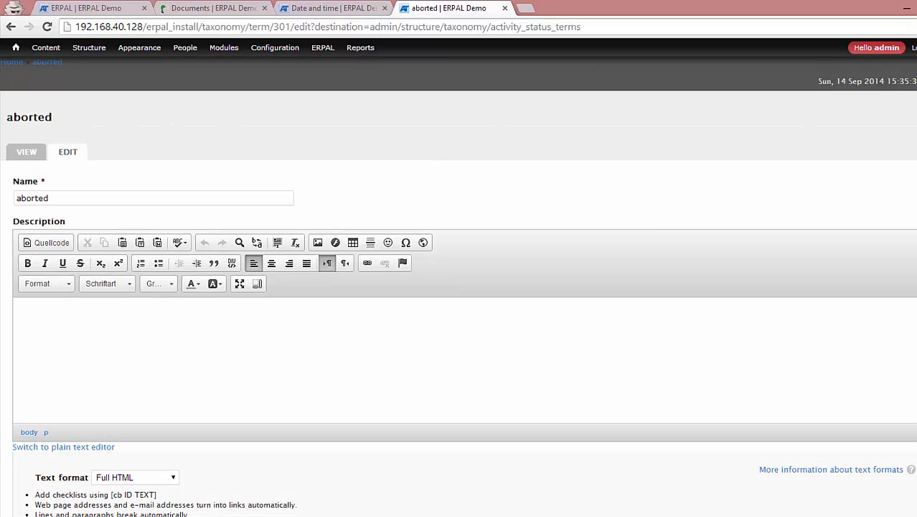
pyautogui.scroll(-6, 43, 345)
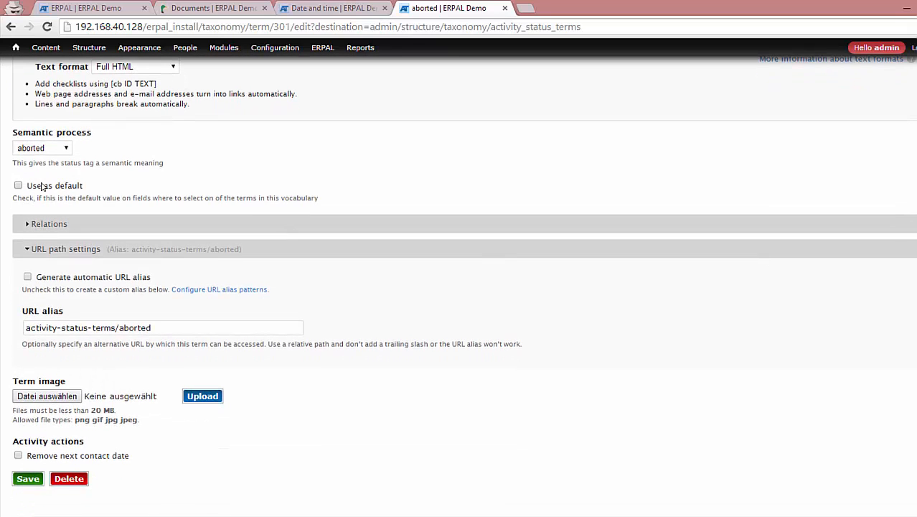
pyautogui.click(25, 479)
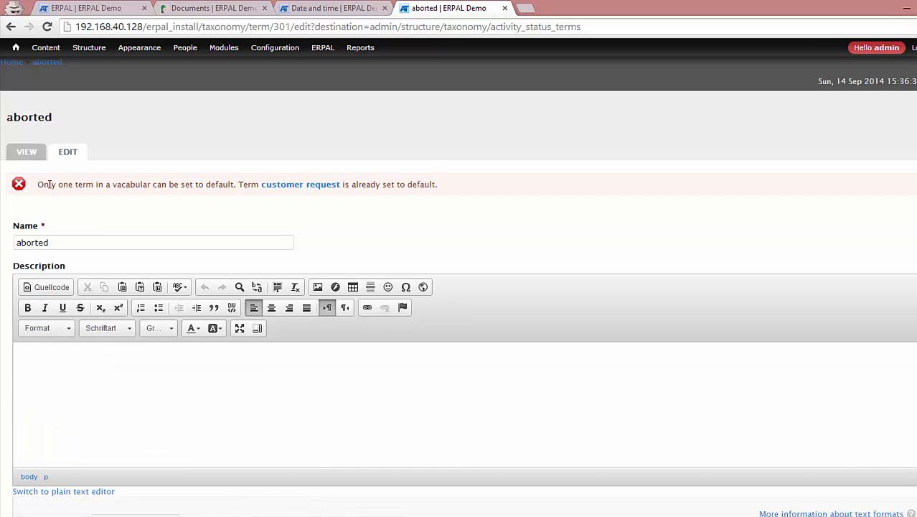
# Step: Open the activity status term "customer request" for editing and check its semantic process and default setting
pyautogui.click(309, 186)
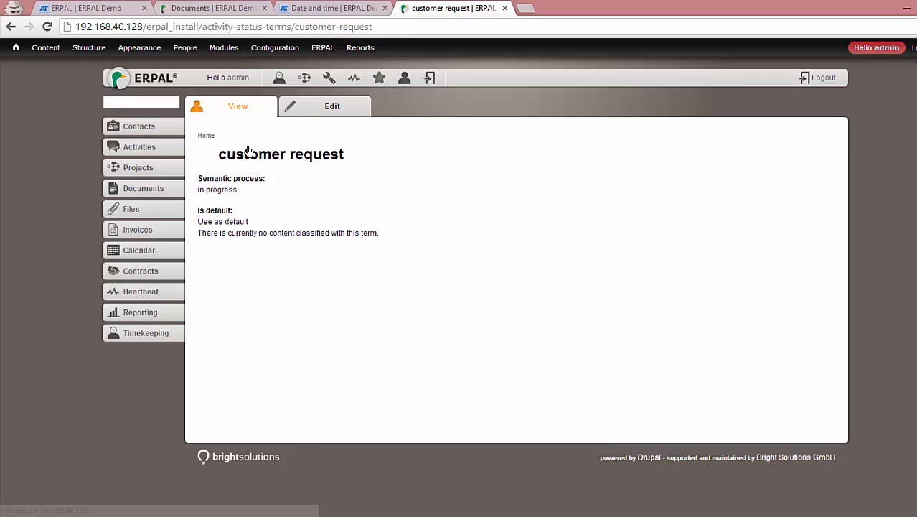
pyautogui.click(313, 115)
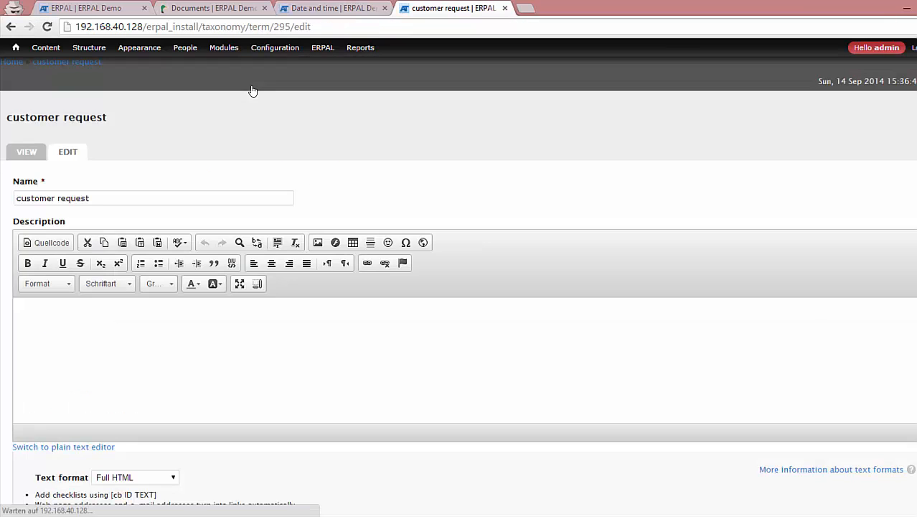
pyautogui.scroll(-6, 762, 288)
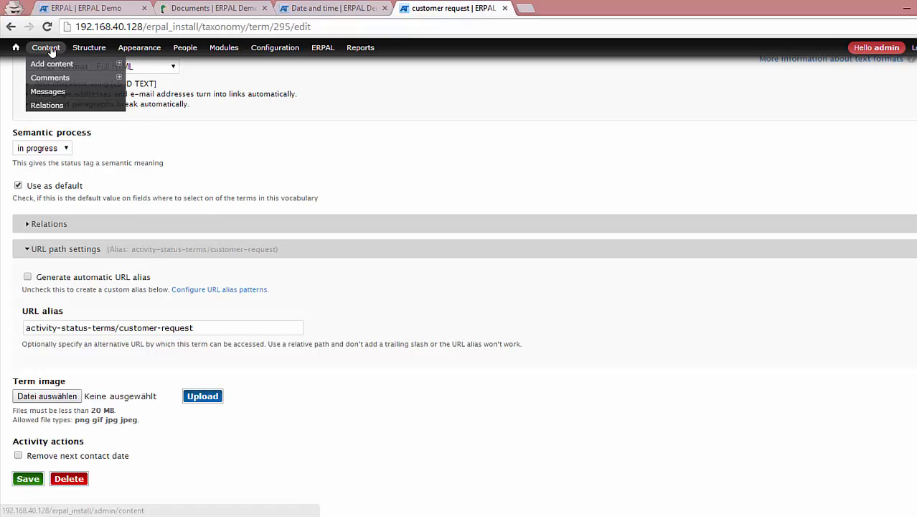
# Step: Open a blank form for a new activity from the activities overview and check its preselected status
pyautogui.click(16, 47)
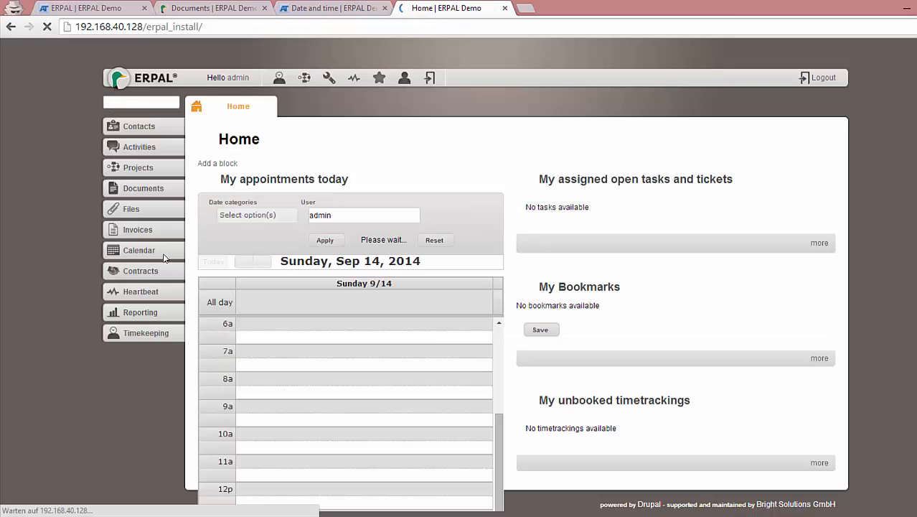
pyautogui.click(136, 147)
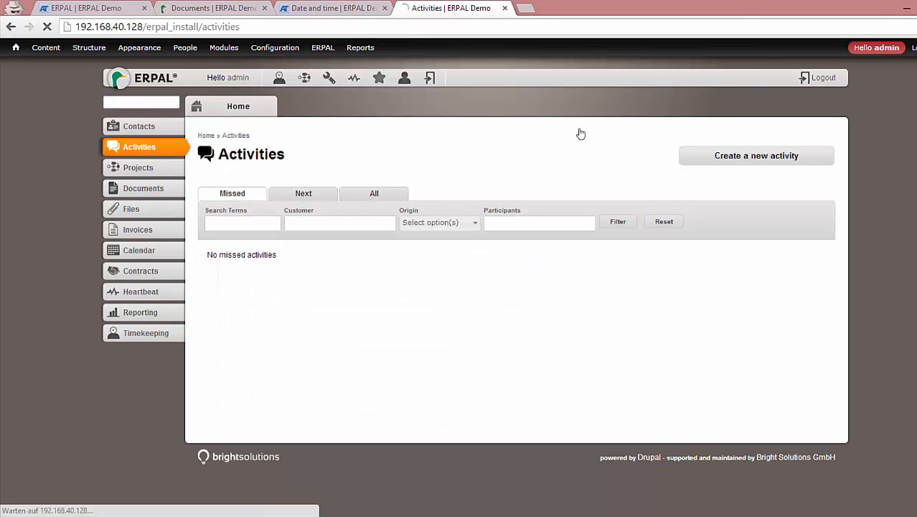
pyautogui.click(708, 152)
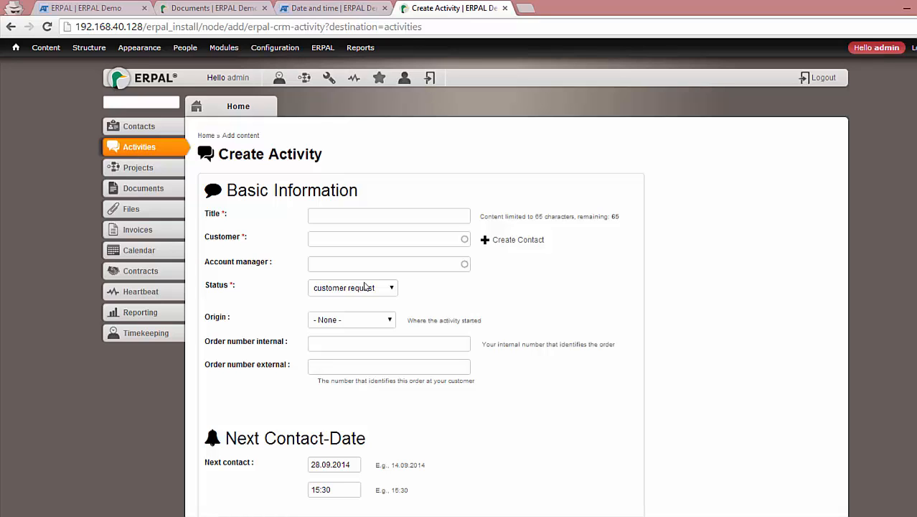
# Step: Look at the CRM task settings and list all projects in the documents browser tab to find "Internal work"
pyautogui.click(75, 8)
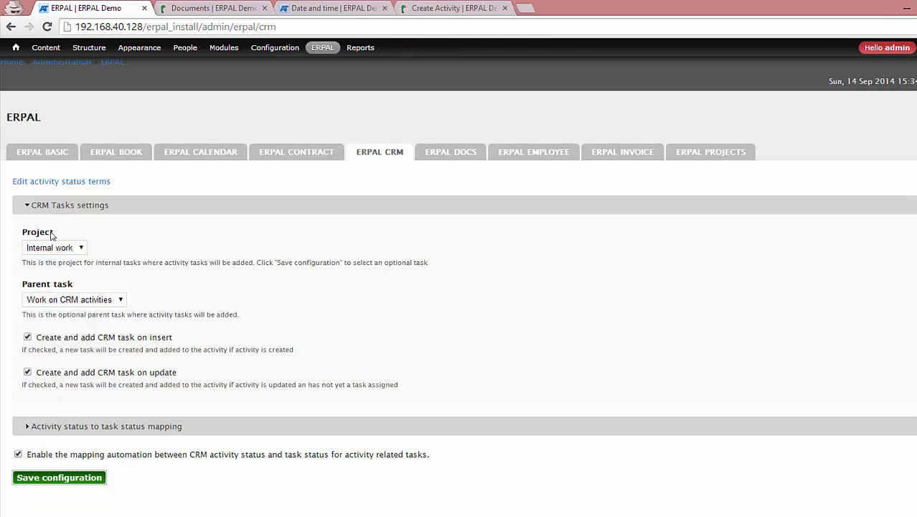
pyautogui.click(210, 7)
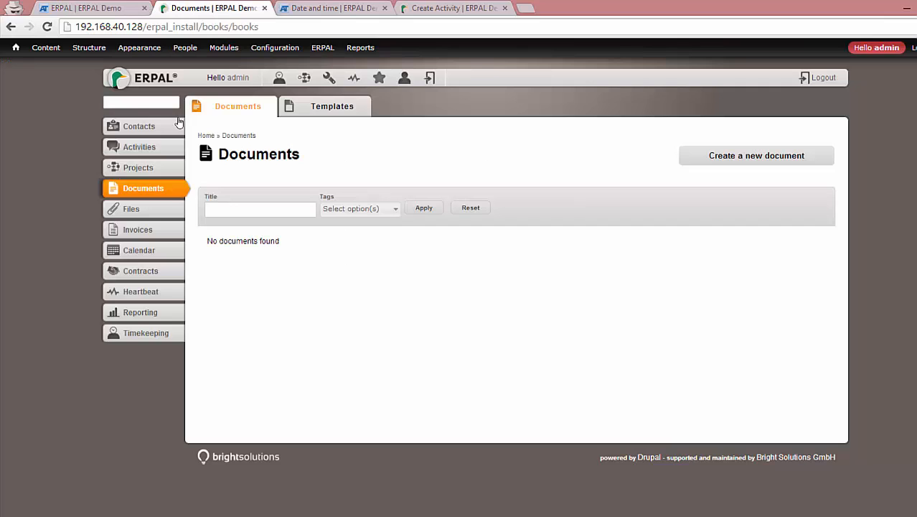
pyautogui.click(133, 168)
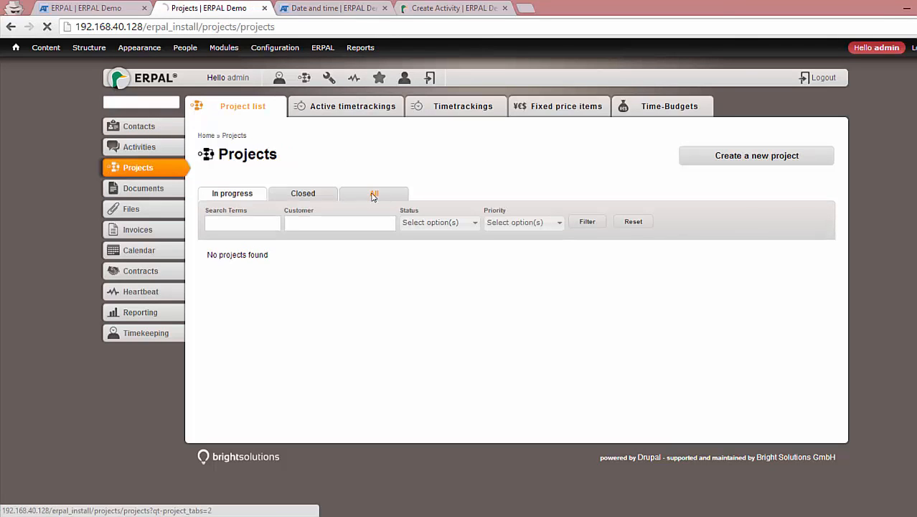
pyautogui.click(372, 195)
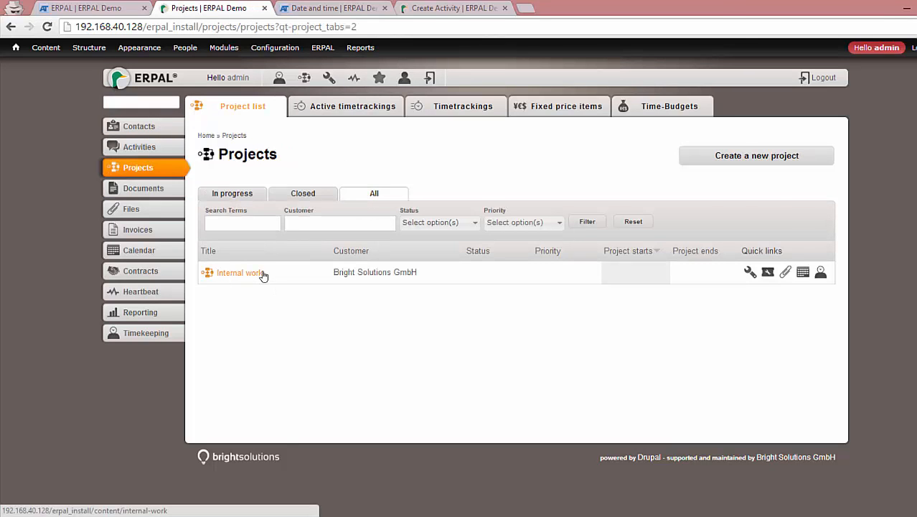
# Step: Return to the ERPAL CRM settings and view the project and parent task options without changing them
pyautogui.click(84, 8)
pyautogui.moveTo(89, 47)
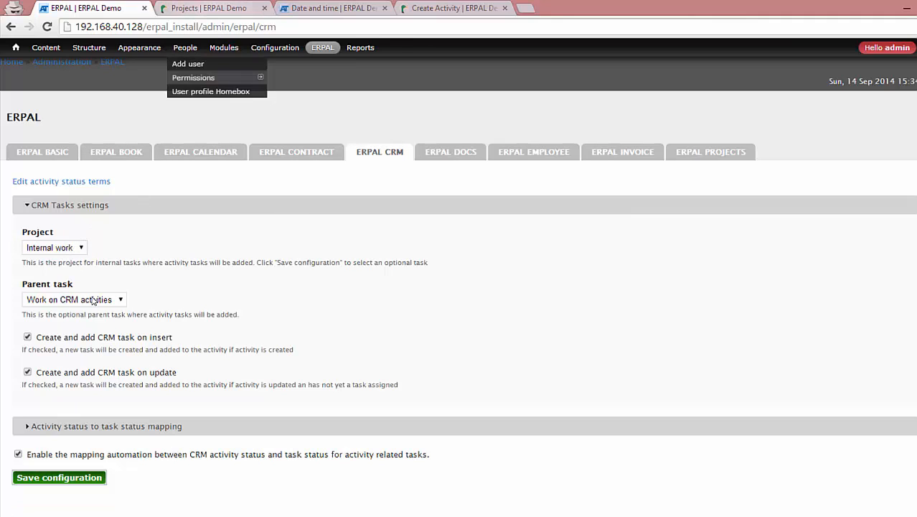
pyautogui.click(55, 248)
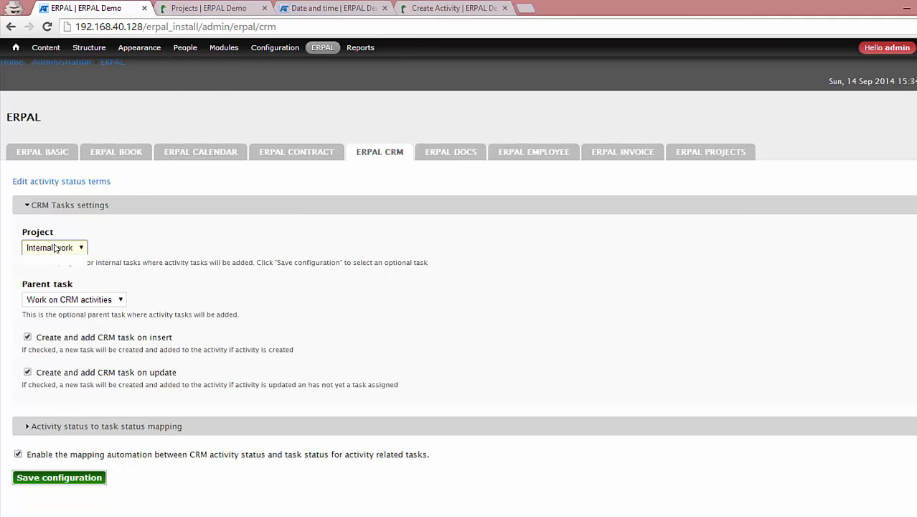
pyautogui.click(147, 264)
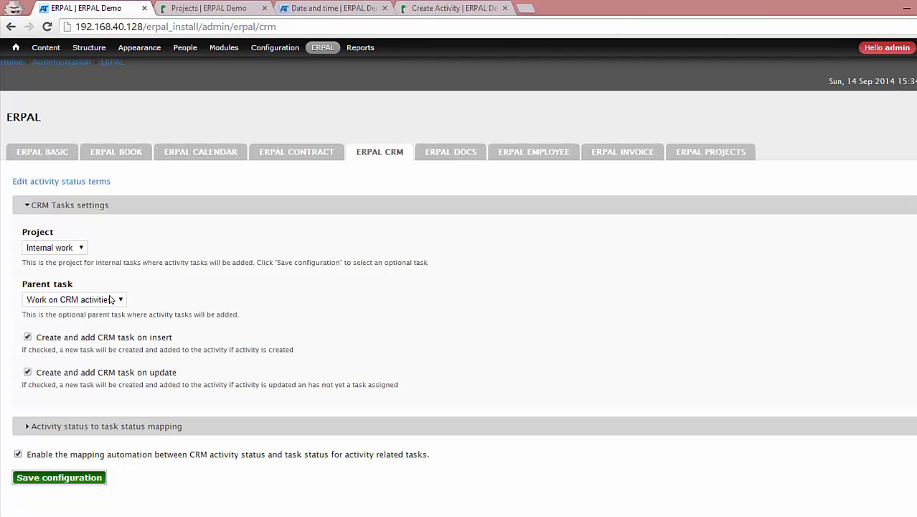
pyautogui.click(106, 299)
pyautogui.click(149, 296)
# Step: Create and save an activity titled "New activity" for the customer Bright Solutions GmbH
pyautogui.click(160, 12)
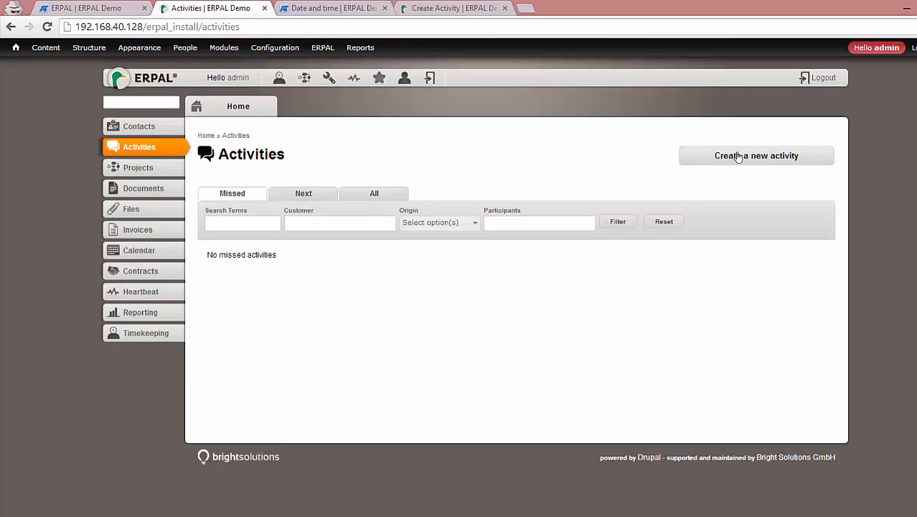
pyautogui.click(724, 156)
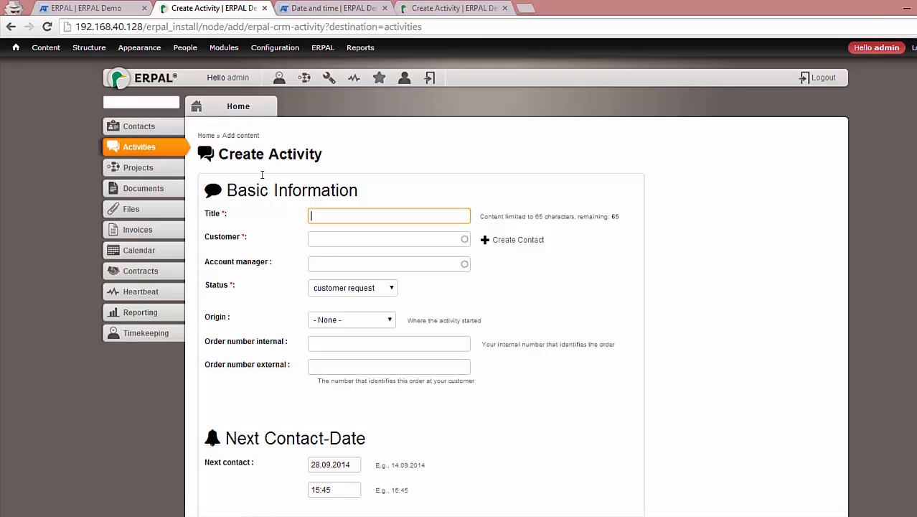
pyautogui.write('New activity')
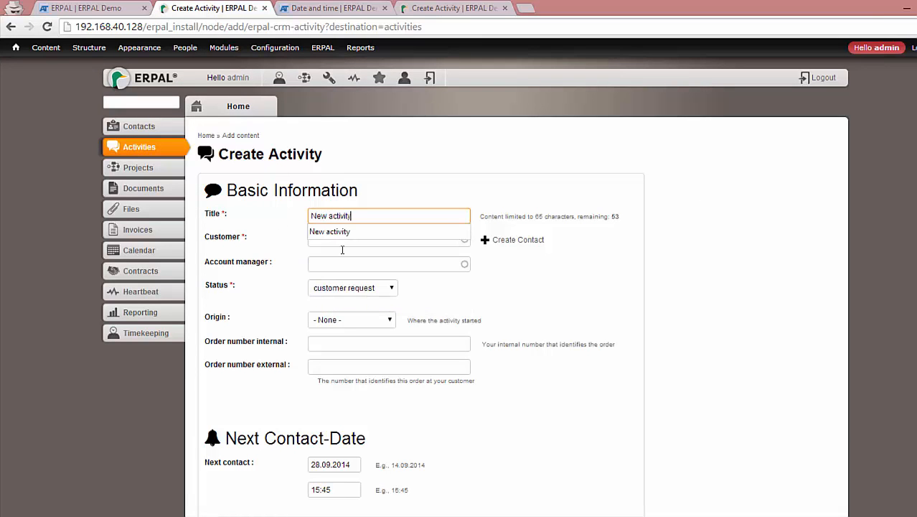
pyautogui.click(277, 242)
pyautogui.press('Tab')
pyautogui.write('bri')
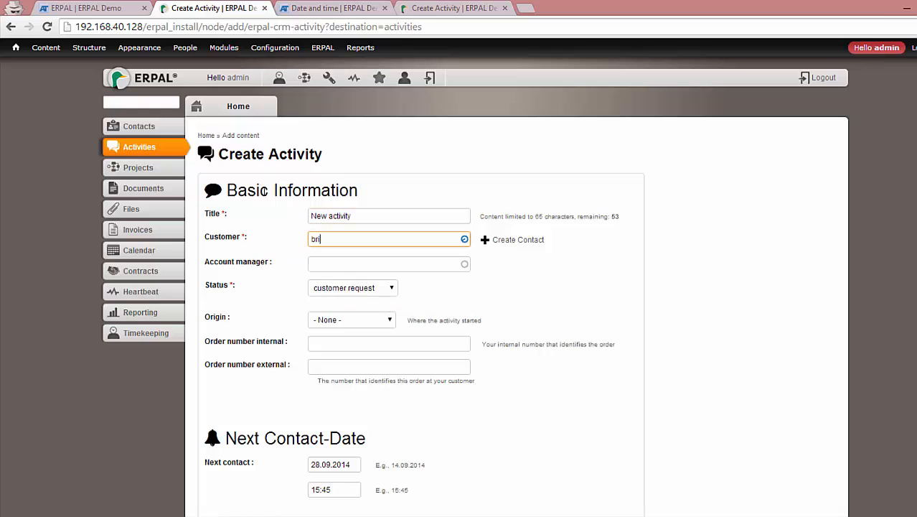
pyautogui.press('Down')
pyautogui.press('Return')
pyautogui.scroll(-15, 768, 348)
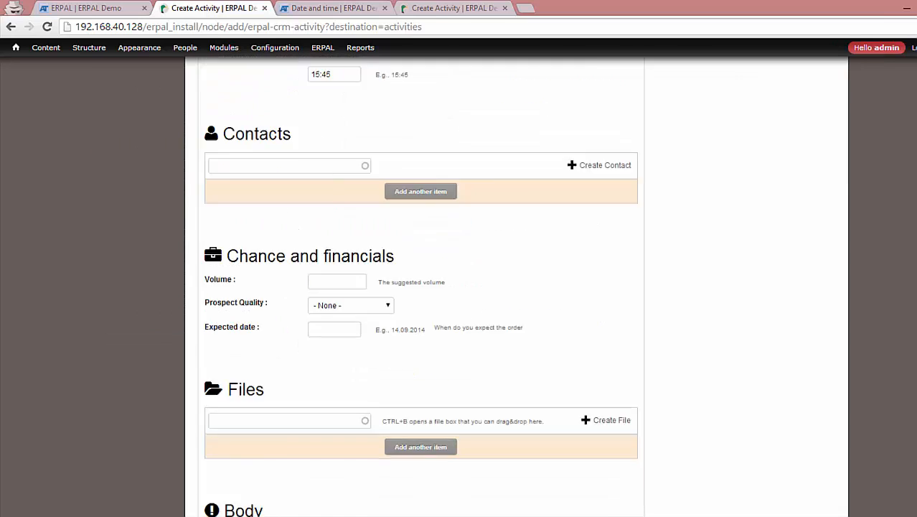
pyautogui.click(217, 462)
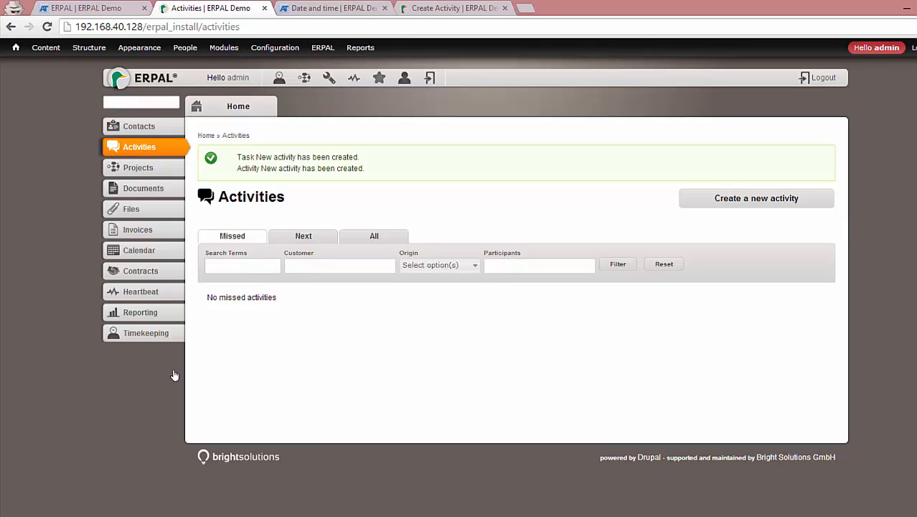
# Step: Open "New activity" from the list of all activities and view its basic information and linked task
pyautogui.click(366, 244)
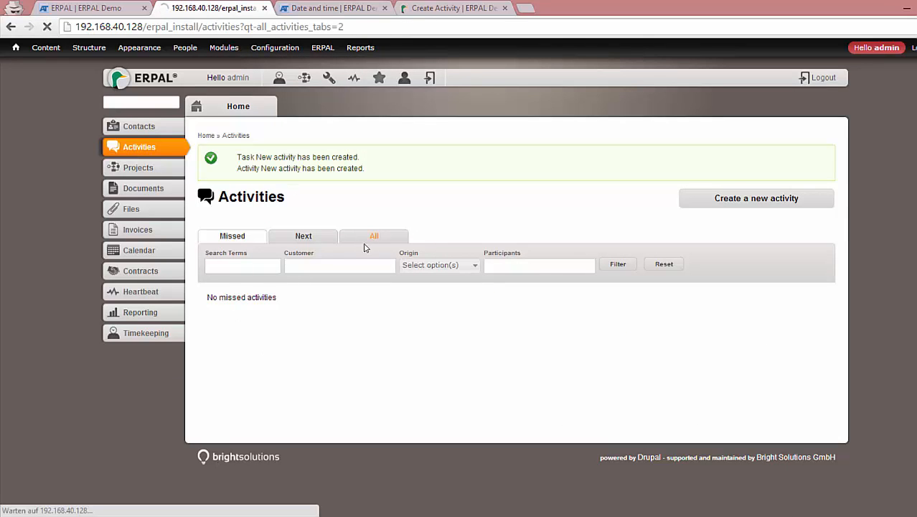
pyautogui.click(230, 289)
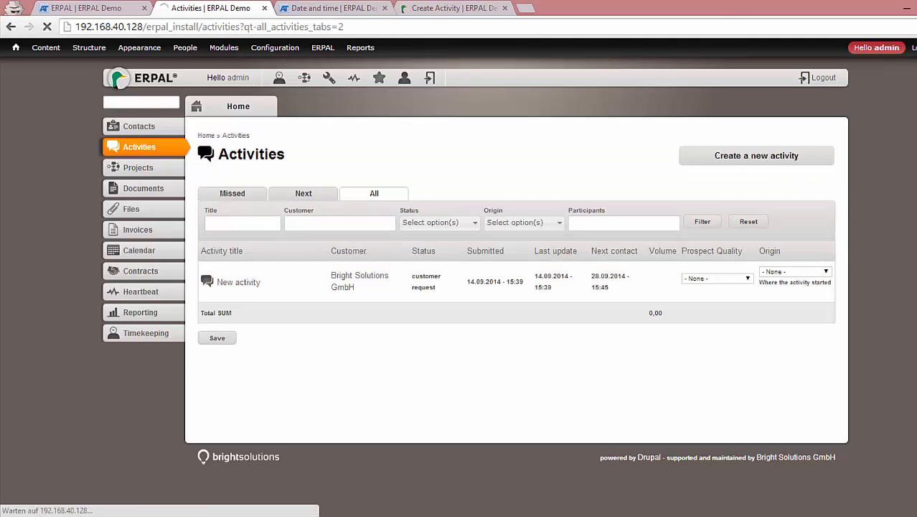
pyautogui.scroll(-3, 459, 287)
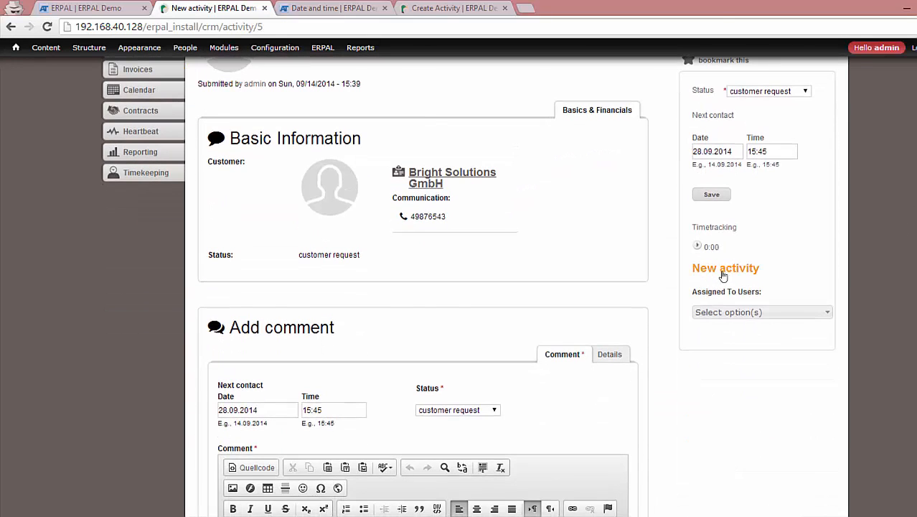
# Step: View the task linked to "New activity" in a separate browser tab and return to the activity
pyautogui.middleClick(726, 271)
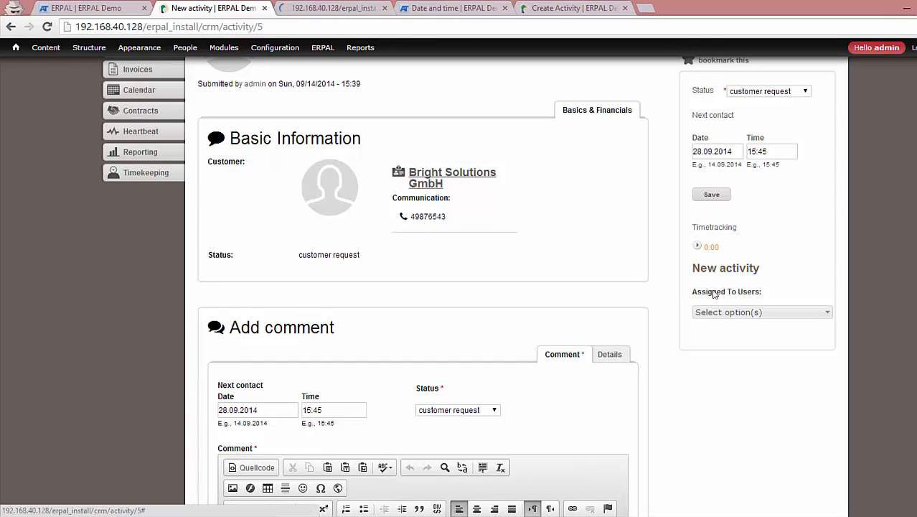
pyautogui.click(702, 313)
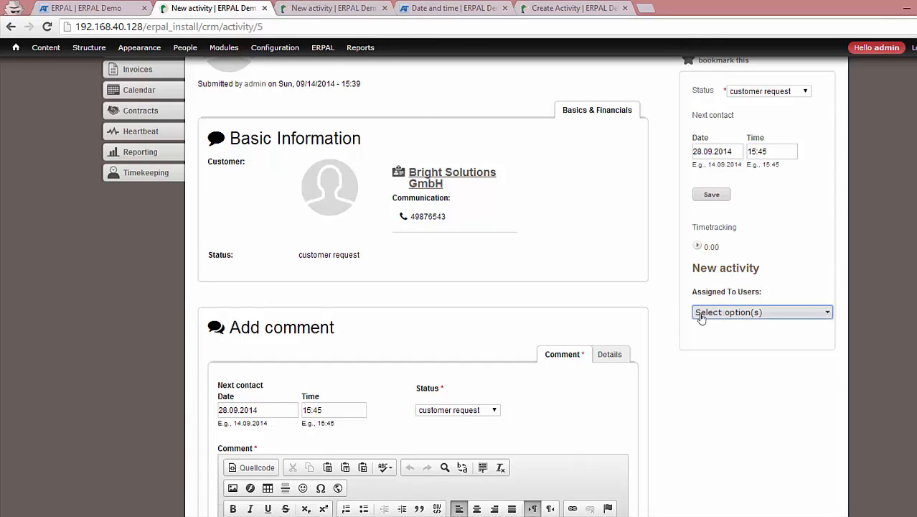
pyautogui.click(323, 8)
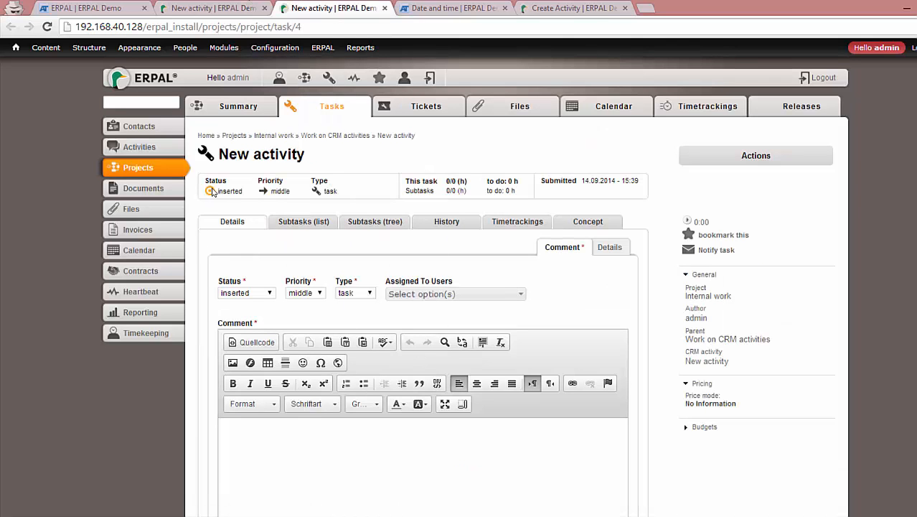
pyautogui.click(196, 7)
# Step: In the ERPAL CRM settings, map the activity status "quote accepted" to the task status "completed" and save the configuration
pyautogui.click(59, 7)
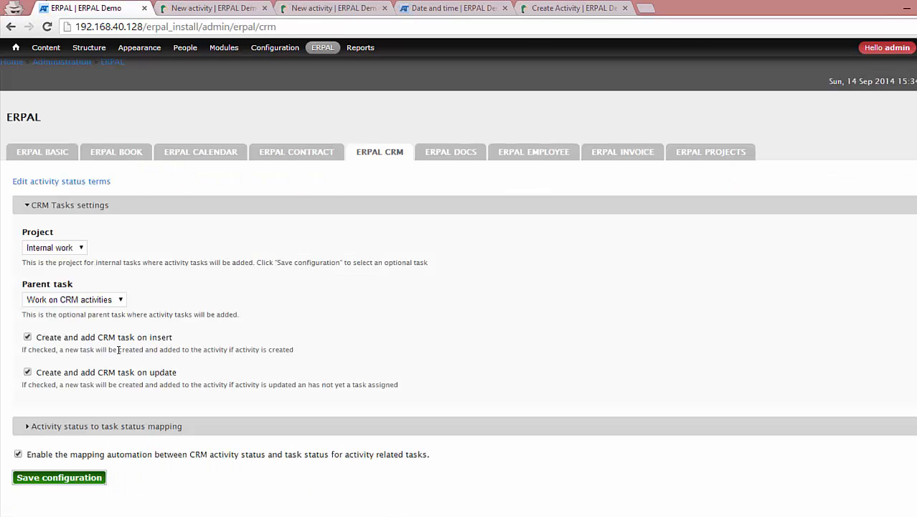
pyautogui.click(72, 427)
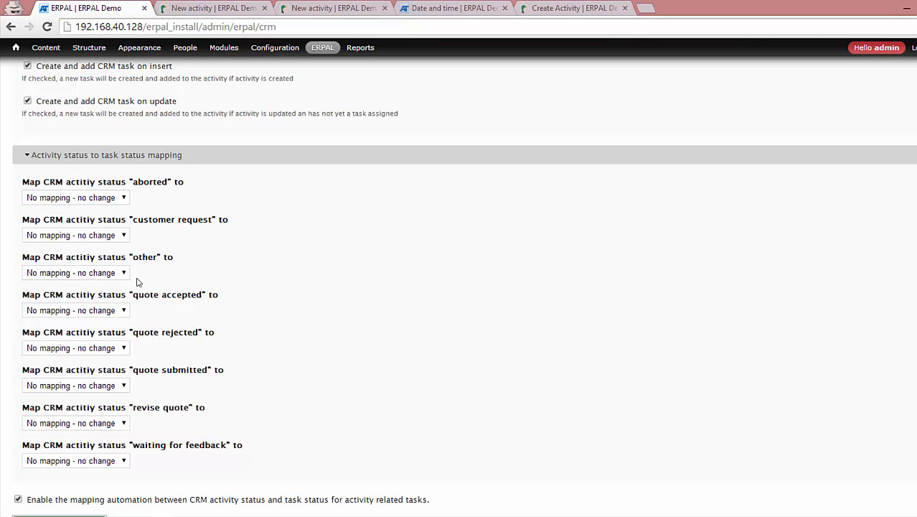
pyautogui.click(94, 310)
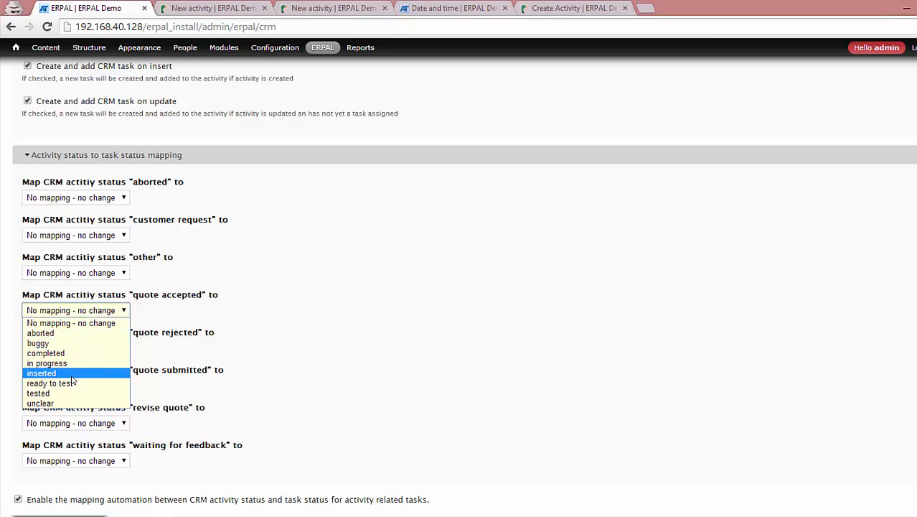
pyautogui.click(46, 353)
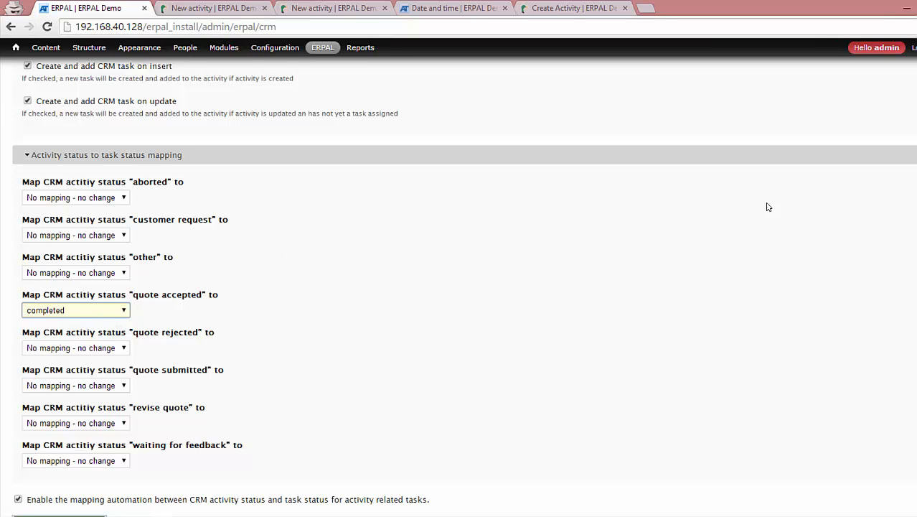
pyautogui.scroll(-1, 768, 207)
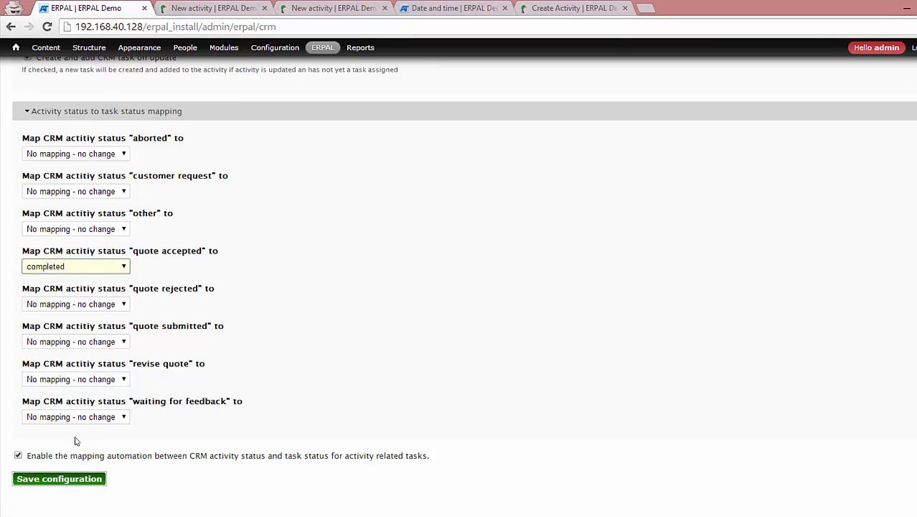
pyautogui.click(19, 456)
pyautogui.click(98, 477)
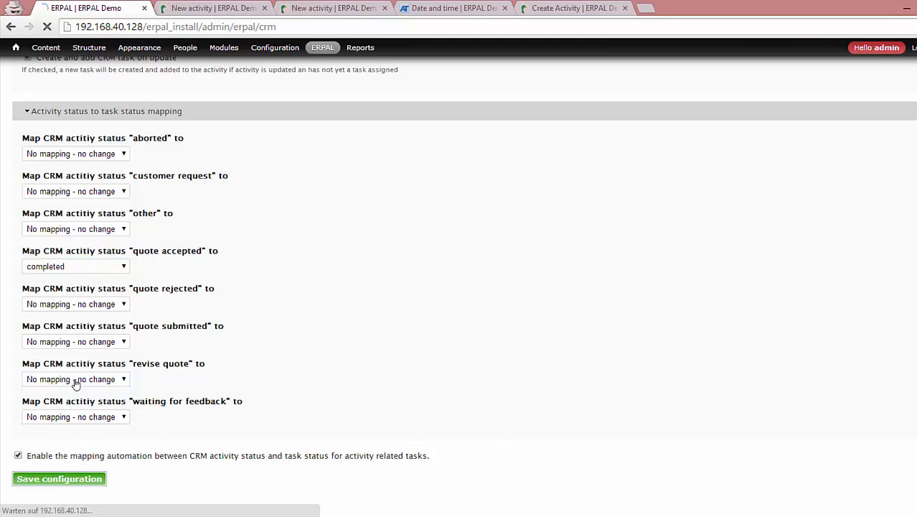
# Step: Return to the task linked to "New activity", reload it and check its current status
pyautogui.click(216, 8)
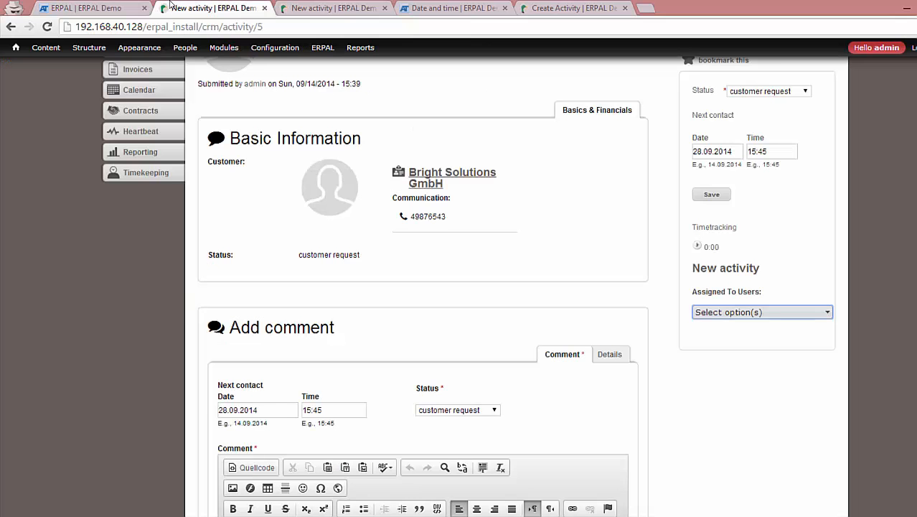
pyautogui.click(315, 8)
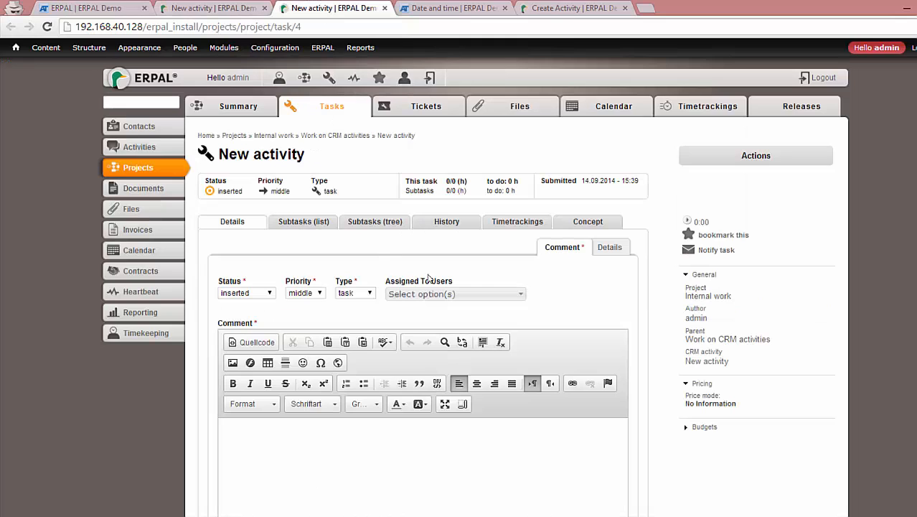
pyautogui.press('F5')
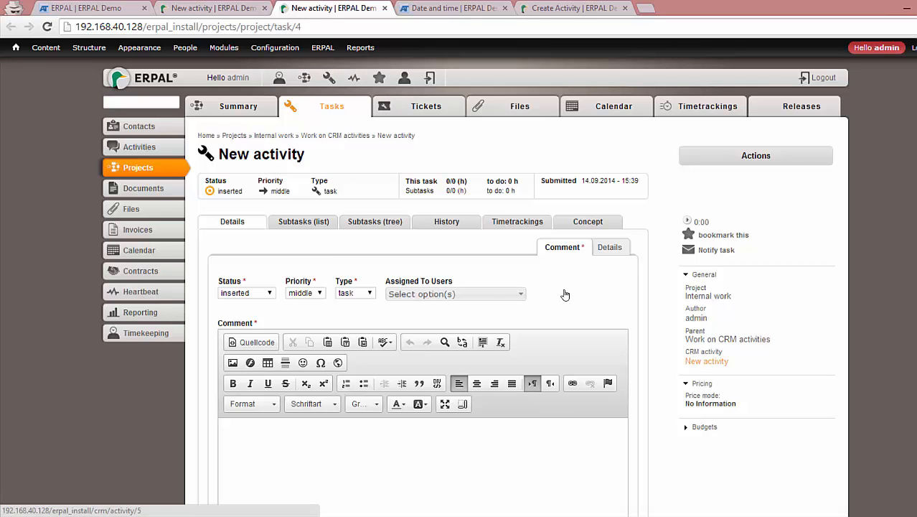
# Step: Open the CRM activity linked to the task and save a comment "accepted" with the activity status "quote accepted"
pyautogui.click(707, 361)
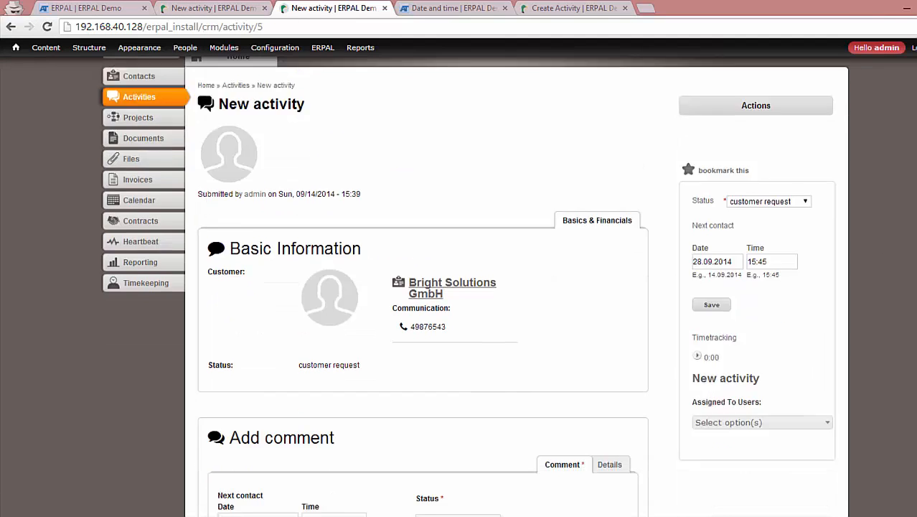
pyautogui.scroll(-3, 579, 398)
pyautogui.click(528, 456)
pyautogui.write('accep')
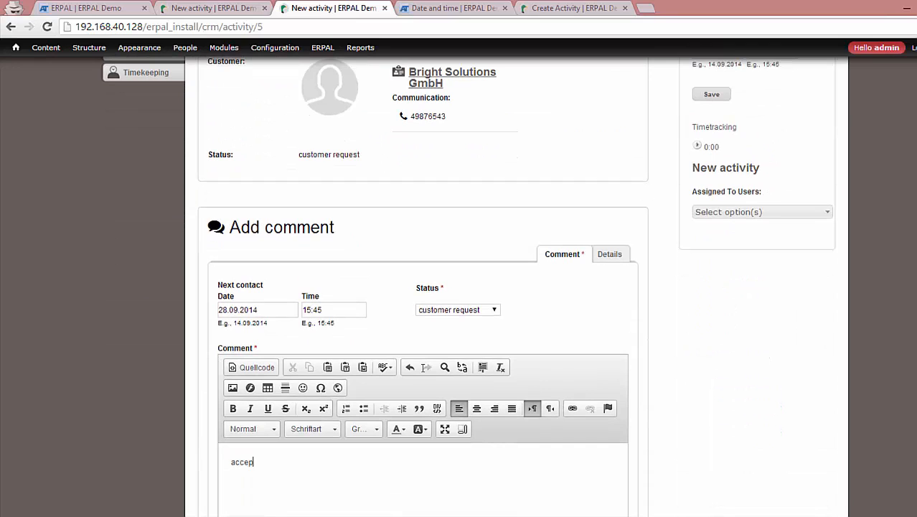
pyautogui.write('ted')
pyautogui.click(439, 310)
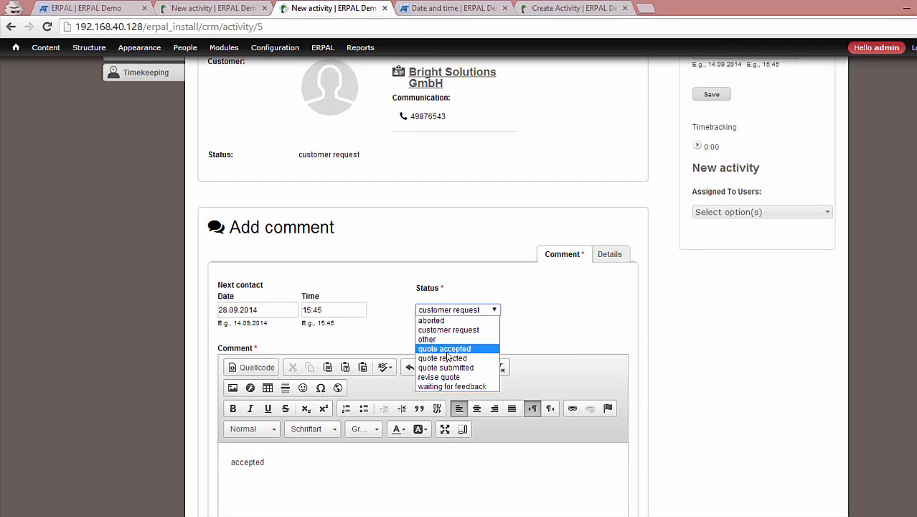
pyautogui.click(444, 348)
pyautogui.scroll(-2, 335, 284)
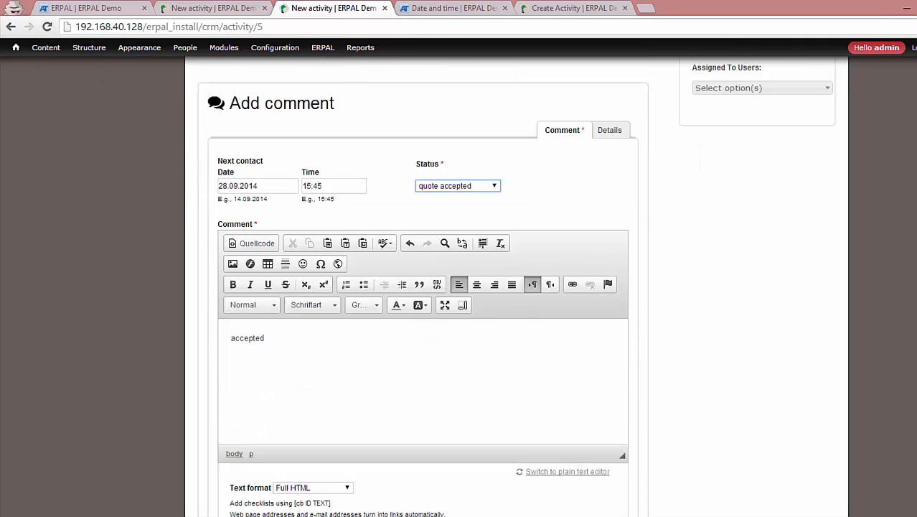
pyautogui.scroll(-2, 482, 465)
pyautogui.click(229, 450)
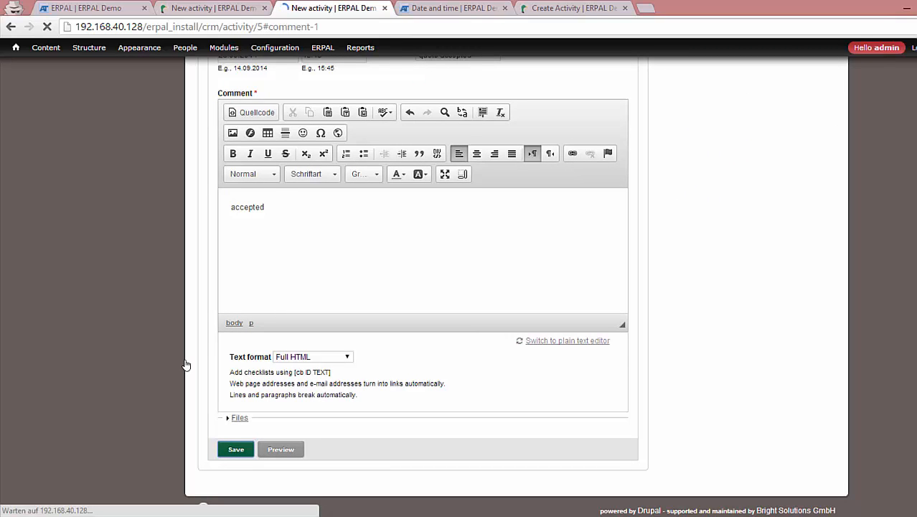
# Step: Open the task linked to the updated activity and check its task status
pyautogui.scroll(5, 424, 287)
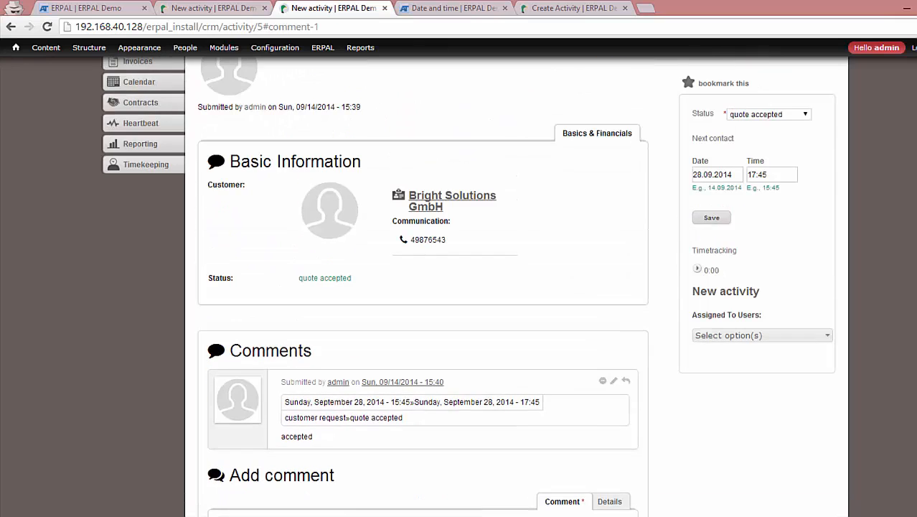
pyautogui.click(738, 292)
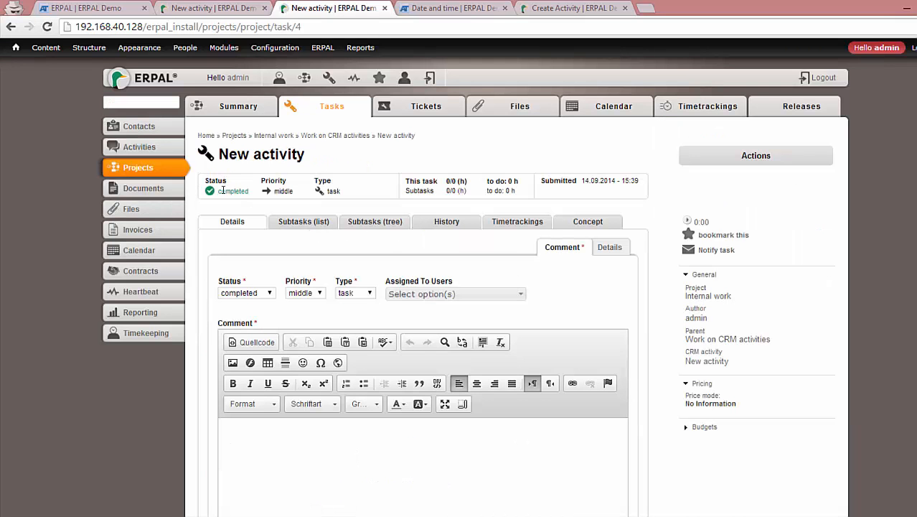
pyautogui.moveTo(217, 191); pyautogui.dragTo(249, 191)
# Step: In the ERPAL Projects configuration, review the release document settings by briefly enabling the logo and footer overwrite option
pyautogui.click(90, 8)
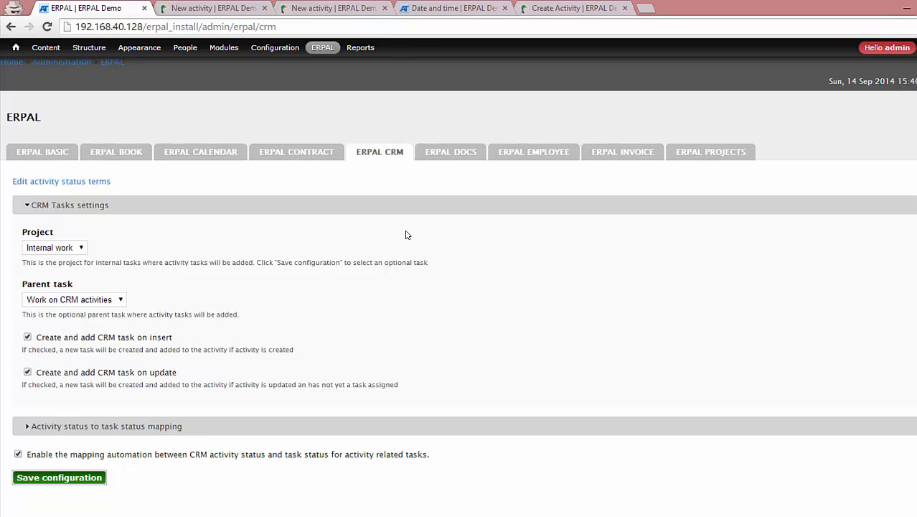
pyautogui.click(699, 152)
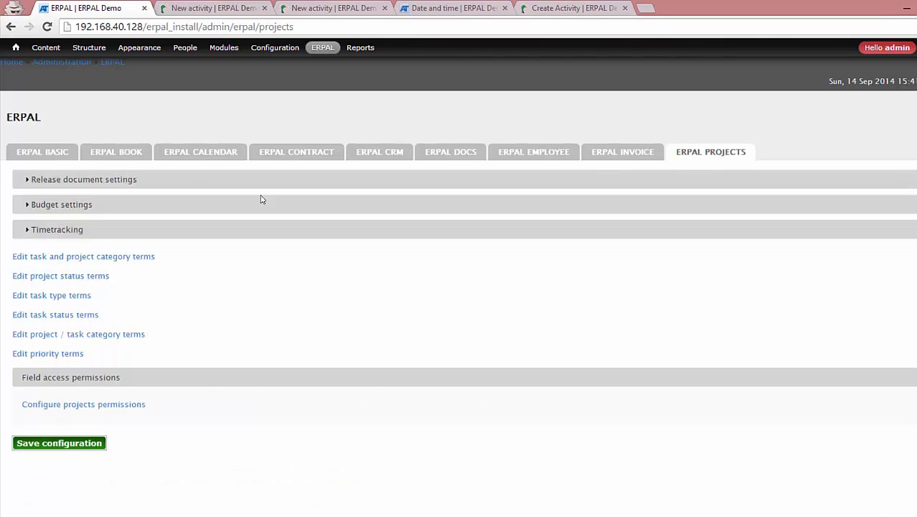
pyautogui.click(89, 185)
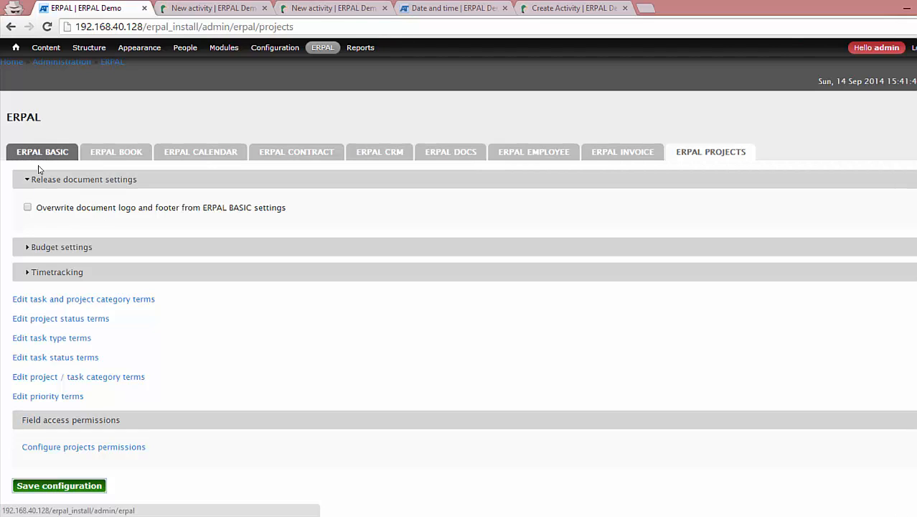
pyautogui.click(38, 208)
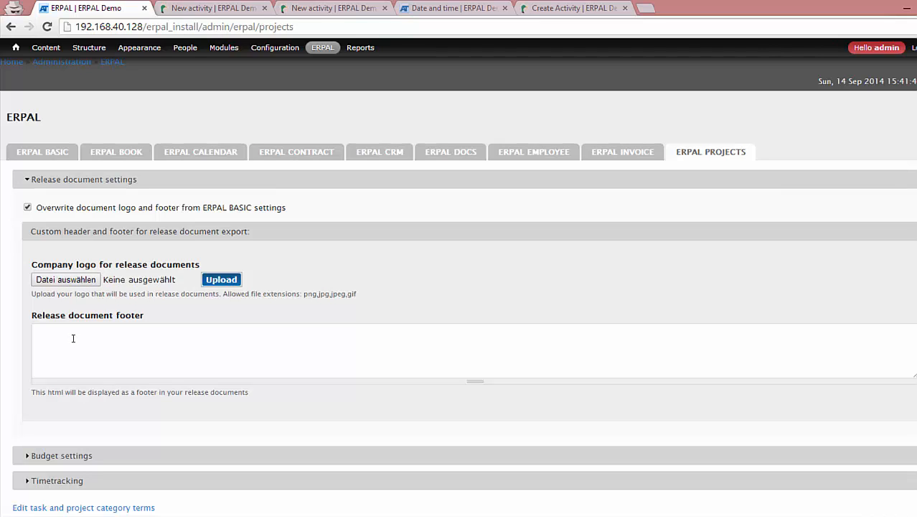
pyautogui.click(28, 207)
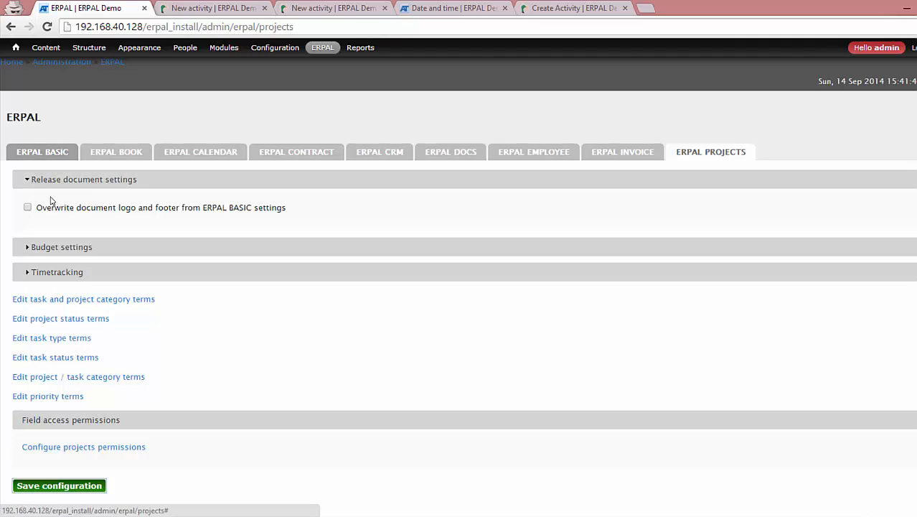
# Step: Set the budget usage warning to 75 % in the project budget settings
pyautogui.click(52, 247)
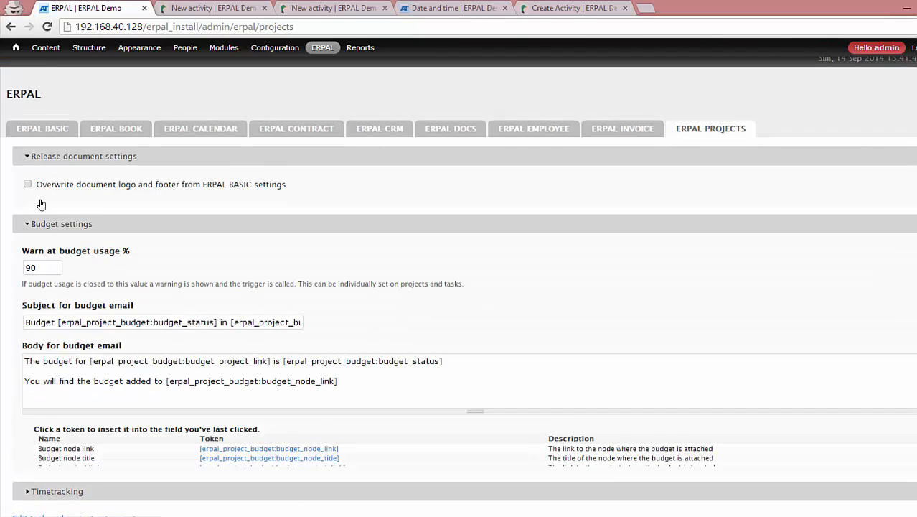
pyautogui.scroll(-2, 458, 287)
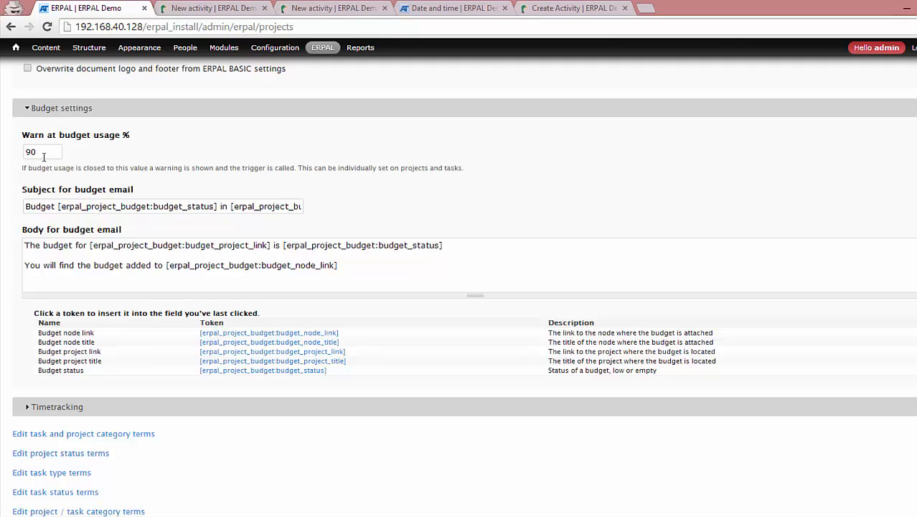
pyautogui.doubleClick(41, 151)
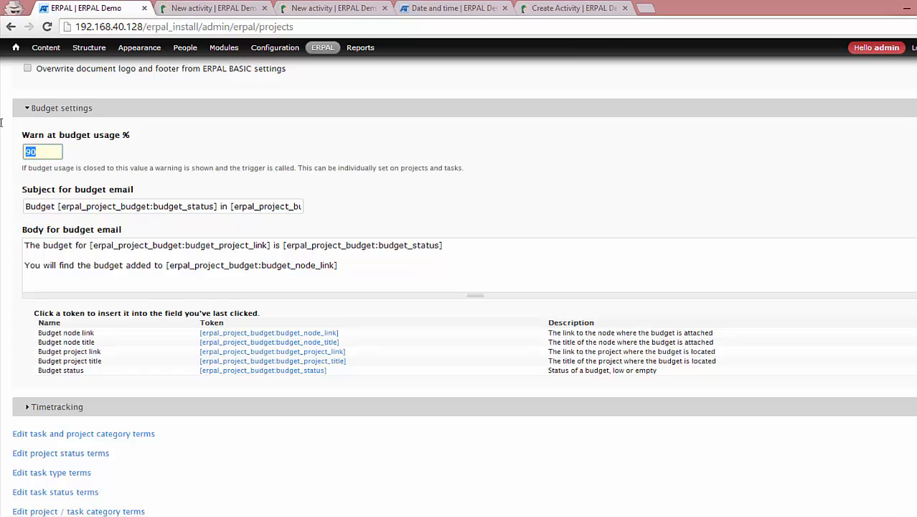
pyautogui.write('75')
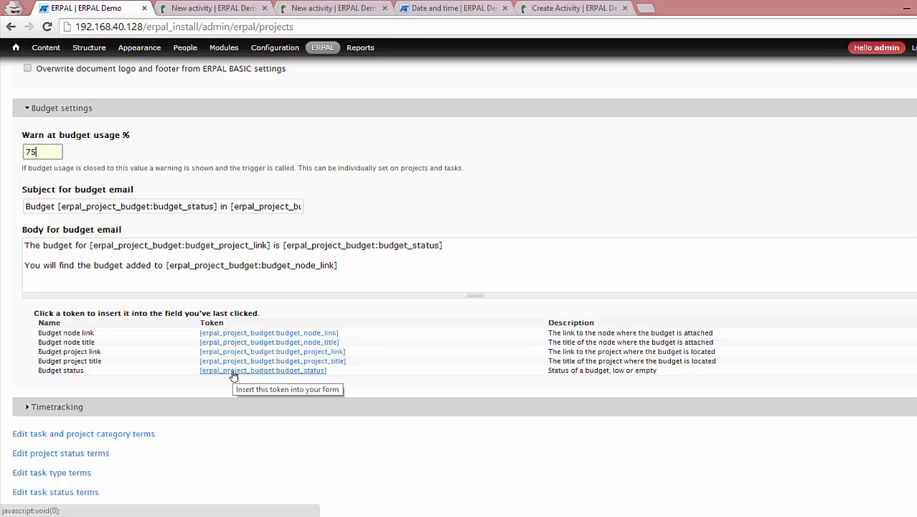
pyautogui.click(54, 109)
# Step: Expand the project timetracking settings and examine the text and token that make up the timetracking default title
pyautogui.click(52, 264)
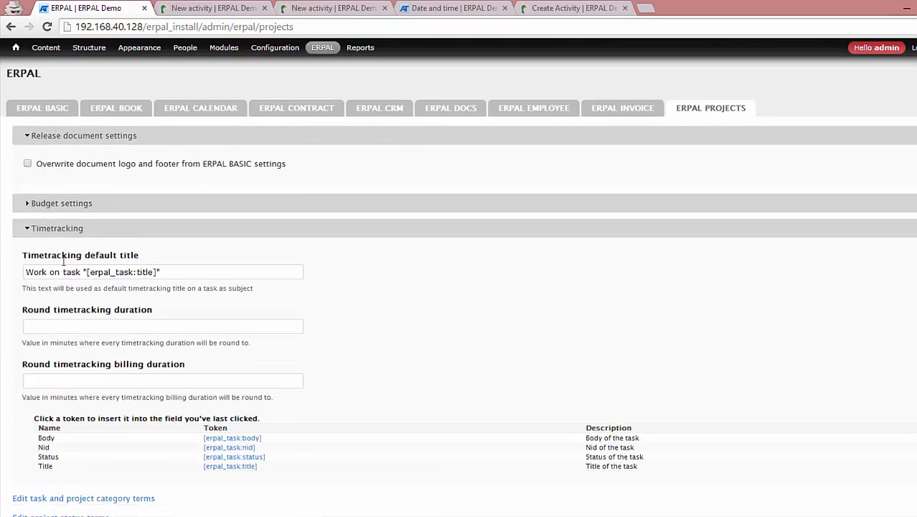
pyautogui.scroll(-1, 766, 145)
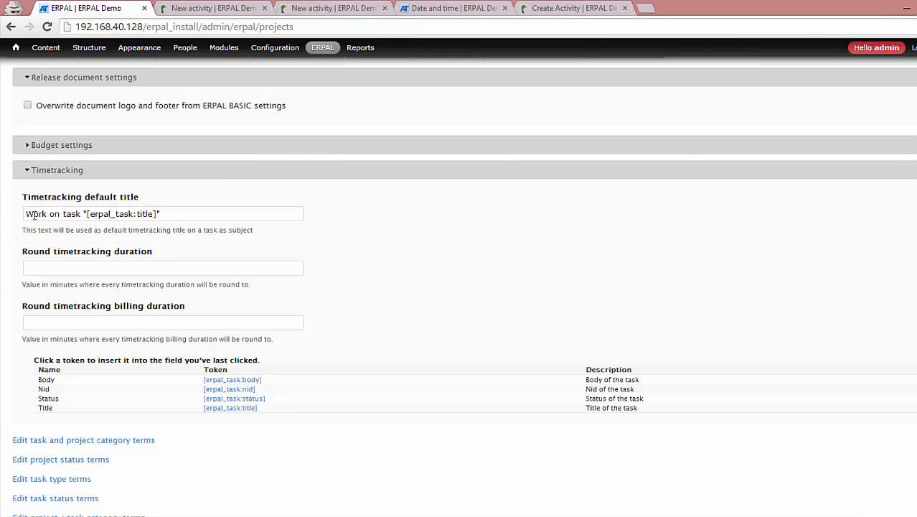
pyautogui.moveTo(28, 214); pyautogui.dragTo(134, 168)
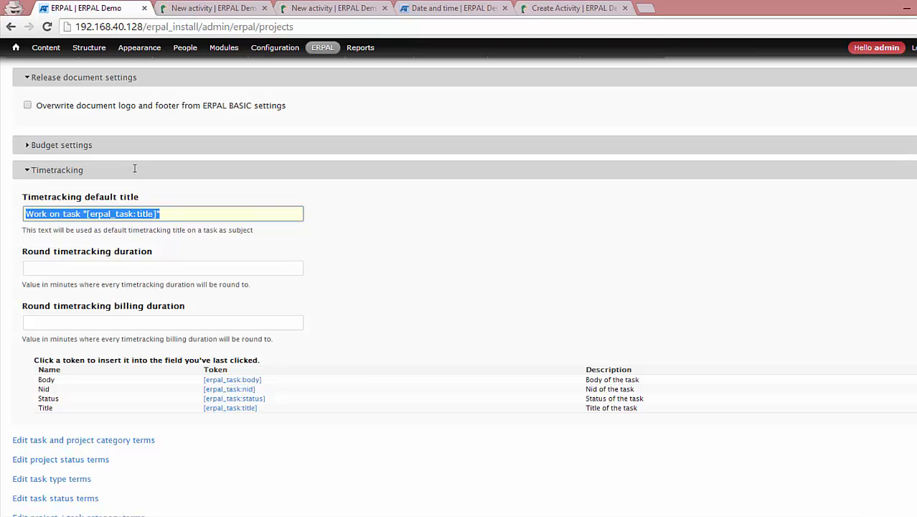
pyautogui.press('Right')
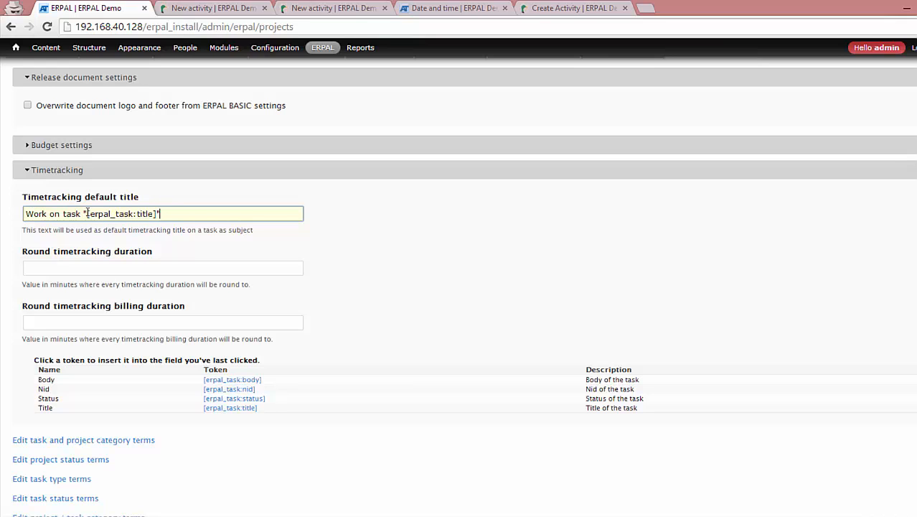
pyautogui.moveTo(86, 213); pyautogui.dragTo(156, 213)
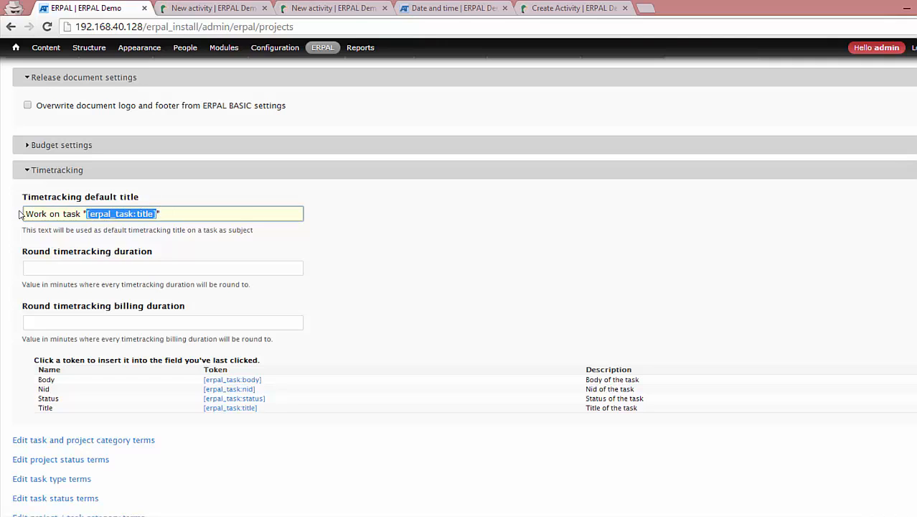
pyautogui.moveTo(25, 214); pyautogui.dragTo(80, 215)
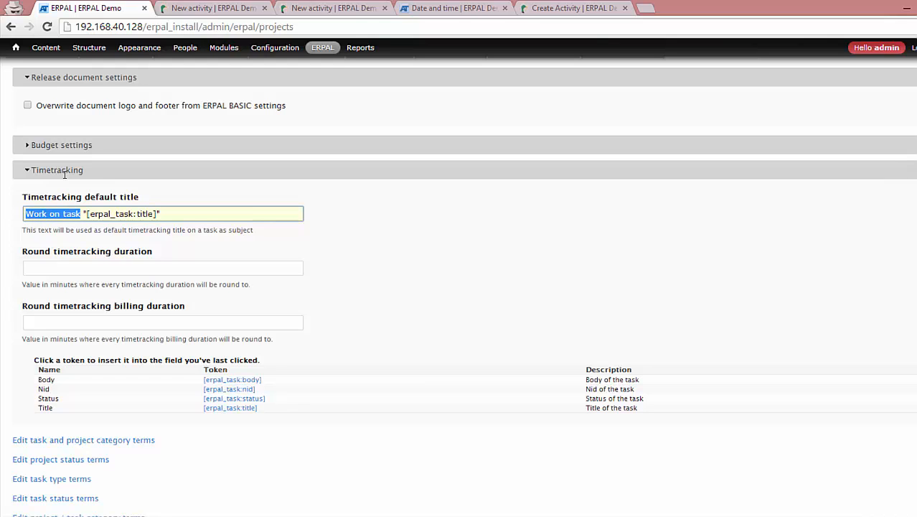
# Step: Set the timetracking duration rounding to 15 minutes and the timetracking billing duration rounding to 20 minutes
pyautogui.click(78, 266)
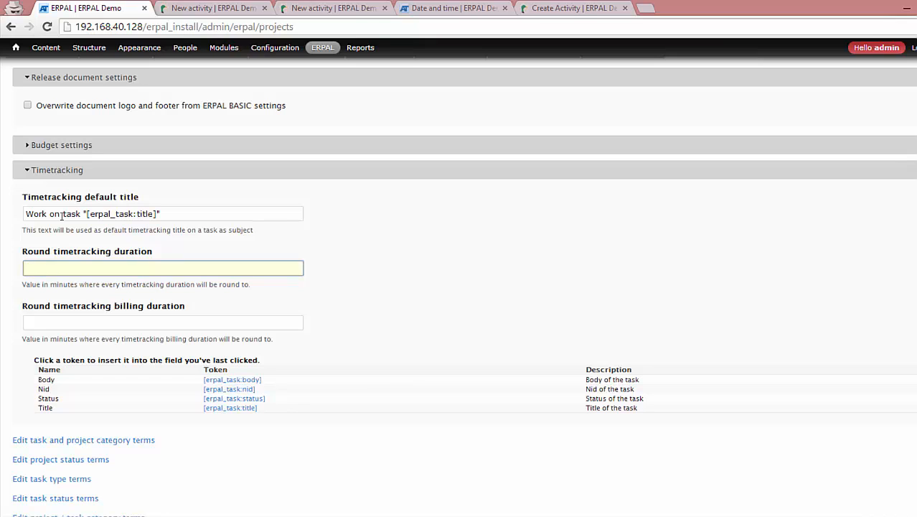
pyautogui.write('15')
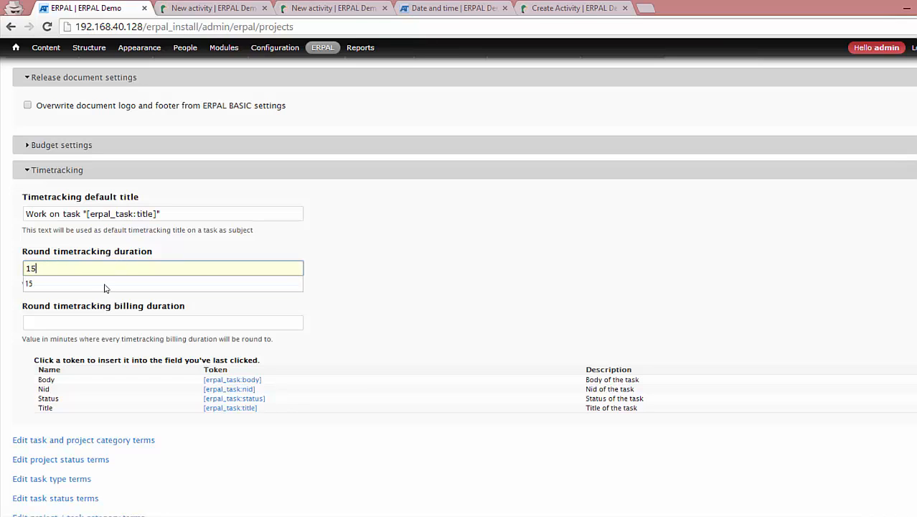
pyautogui.click(82, 320)
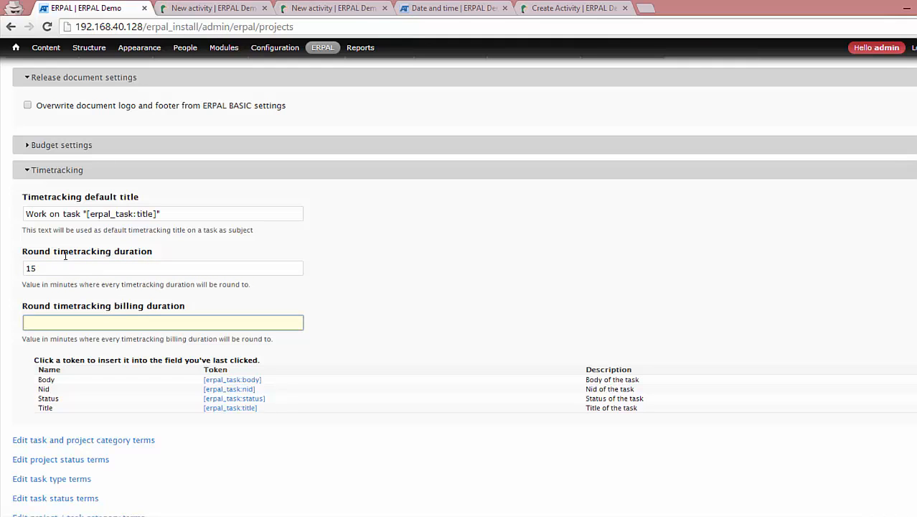
pyautogui.write('20')
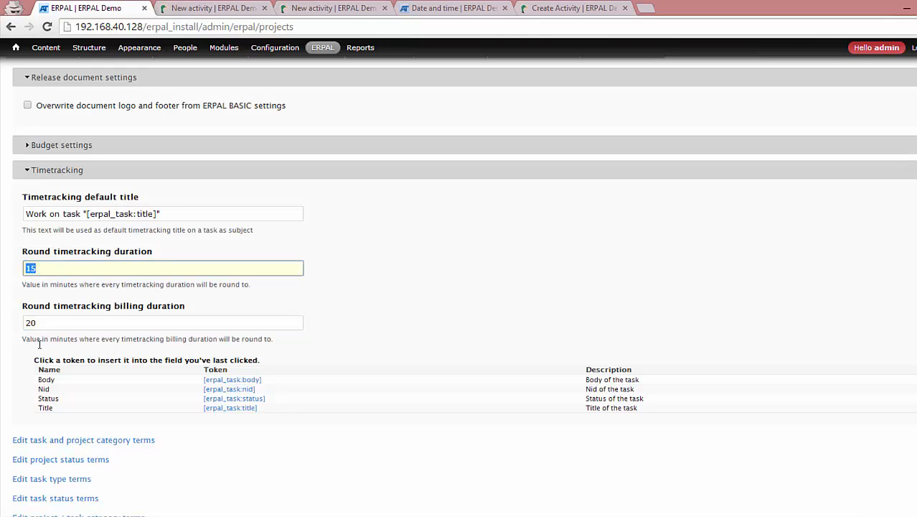
pyautogui.press('Tab')
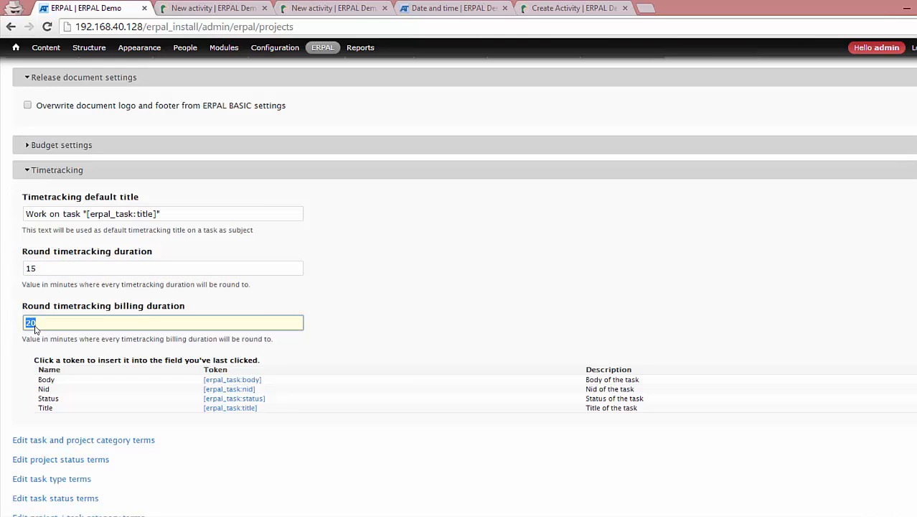
# Step: Open the task and project category, project status and task status terms in separate browser tabs and view the category terms
pyautogui.scroll(-2, 769, 344)
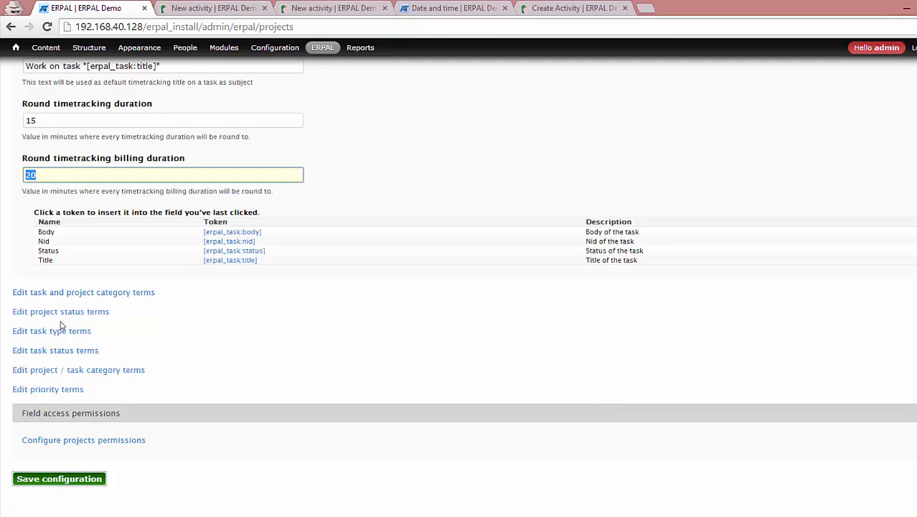
pyautogui.middleClick(64, 294)
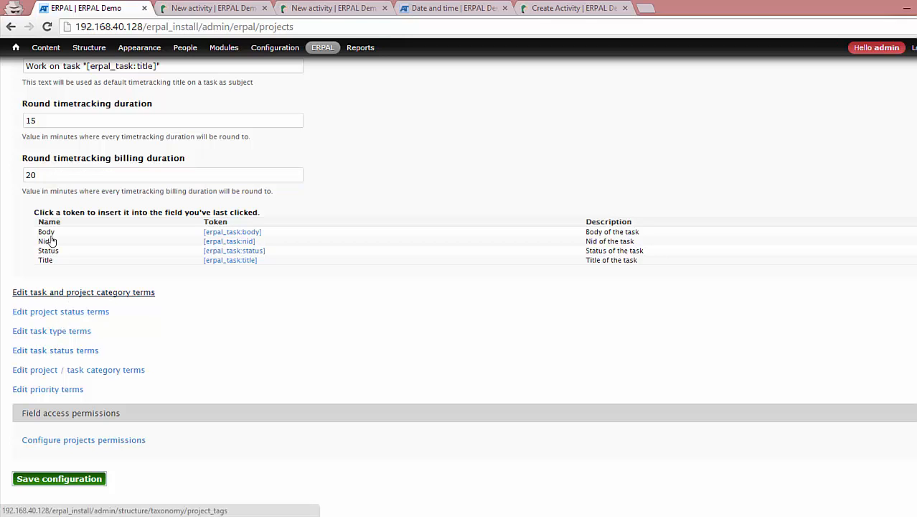
pyautogui.middleClick(60, 311)
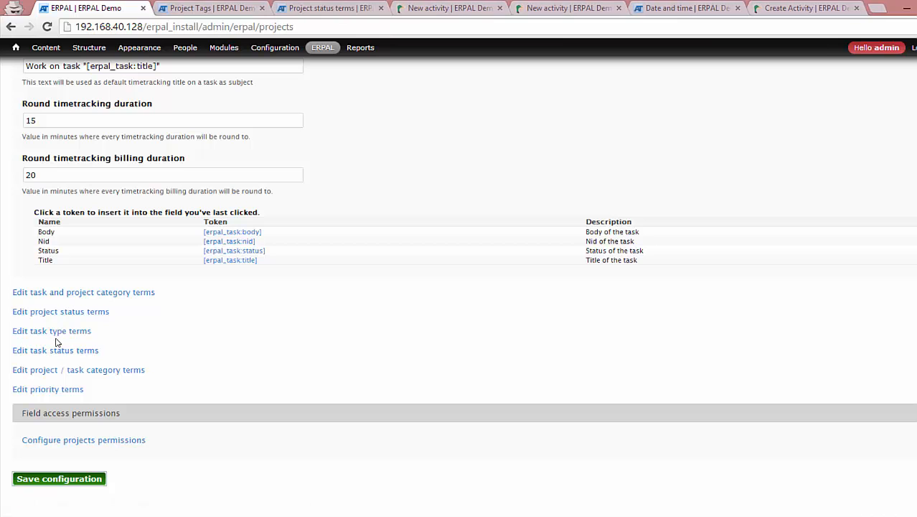
pyautogui.middleClick(57, 350)
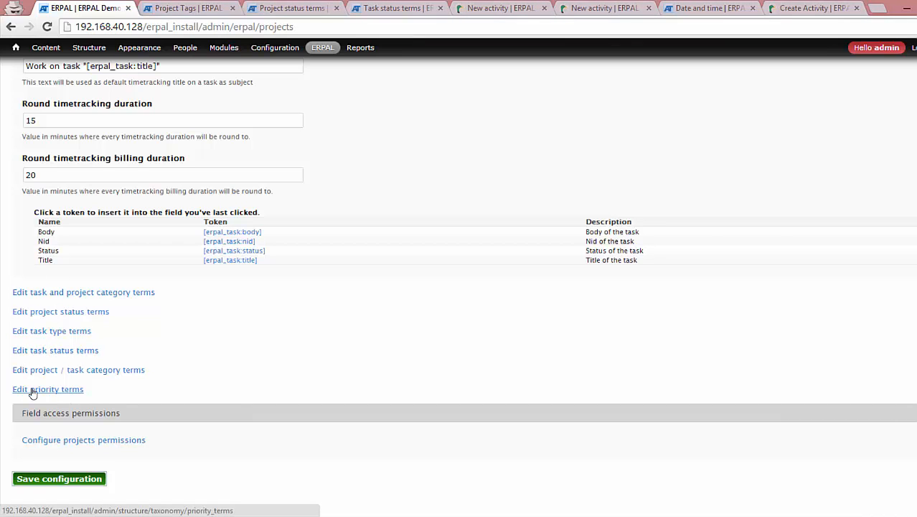
pyautogui.click(188, 8)
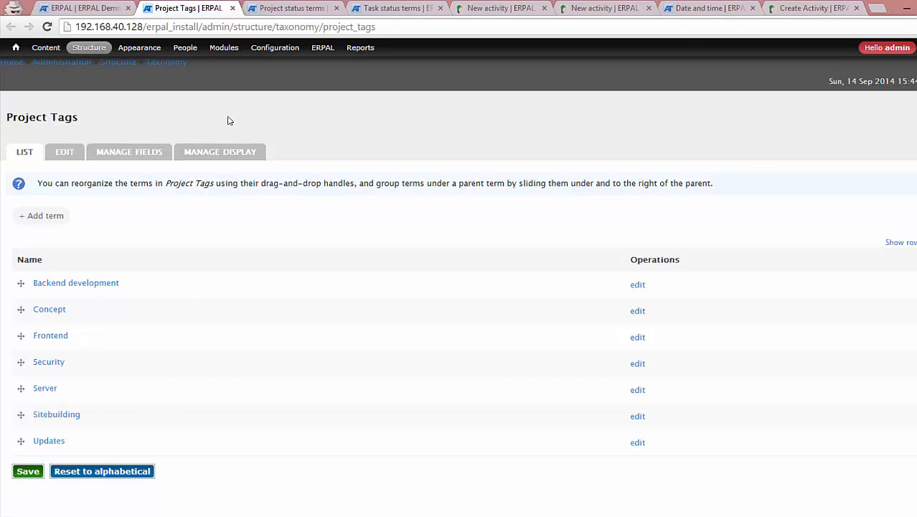
# Step: Close the project tags and examine the settings of the completed project status term, including its semantic process
pyautogui.click(233, 8)
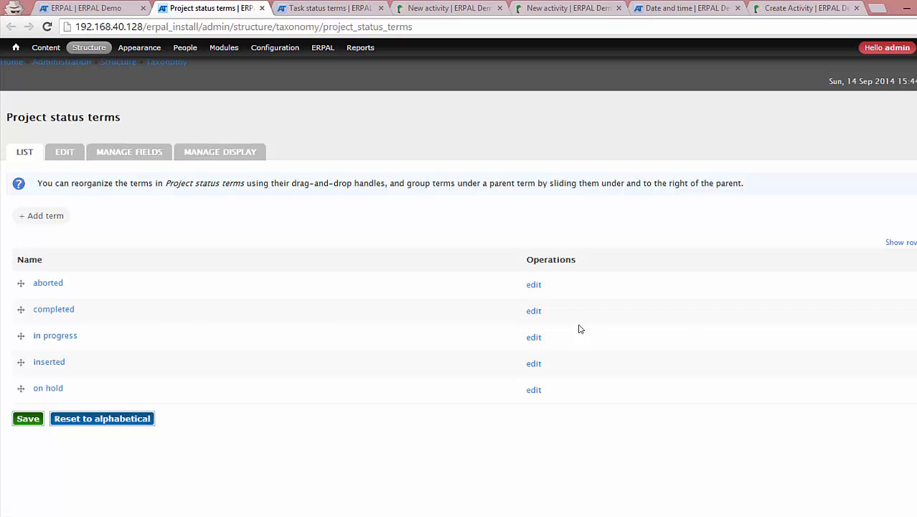
pyautogui.click(535, 311)
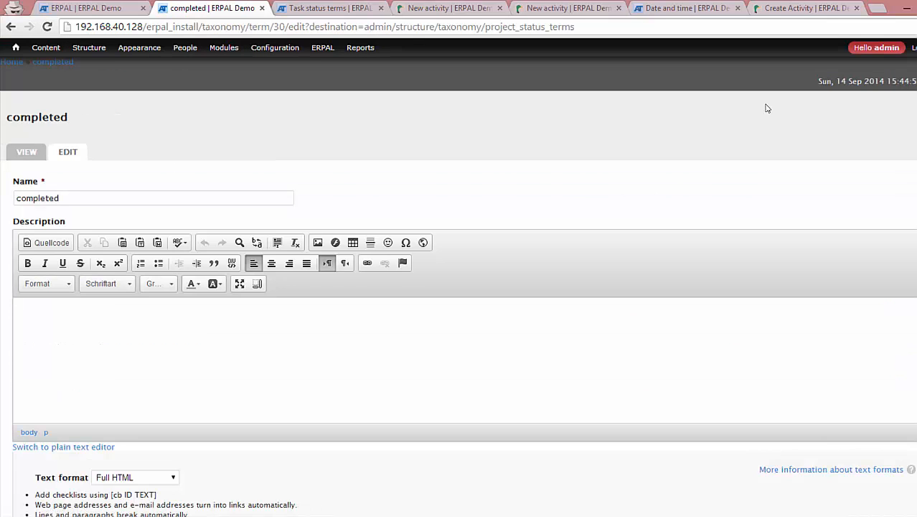
pyautogui.scroll(-4, 766, 143)
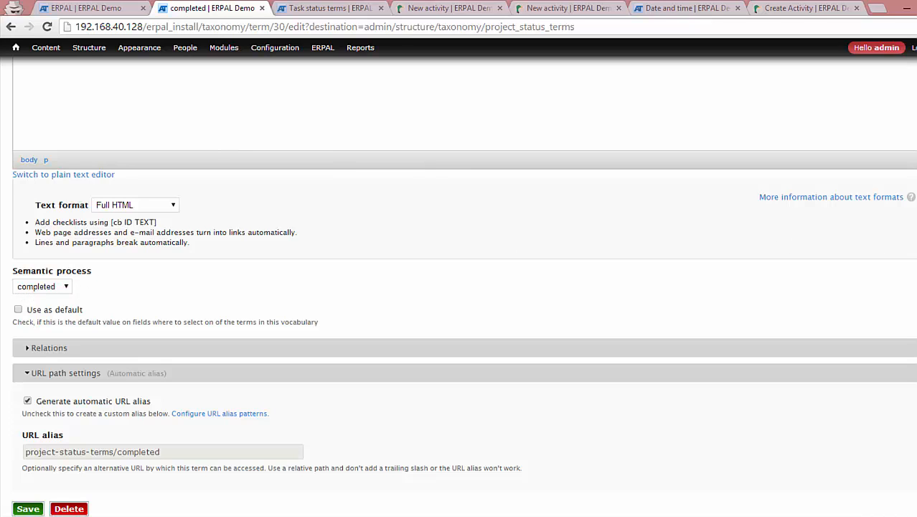
pyautogui.scroll(4, 459, 286)
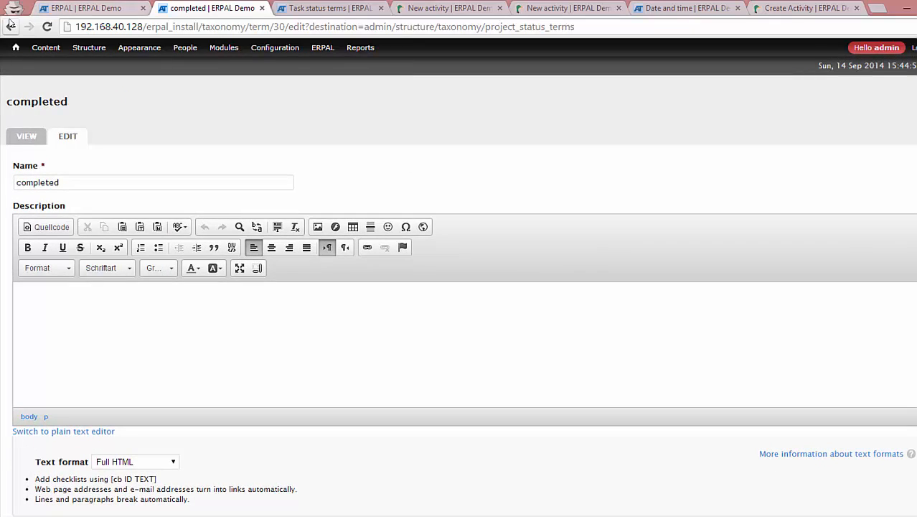
pyautogui.click(10, 26)
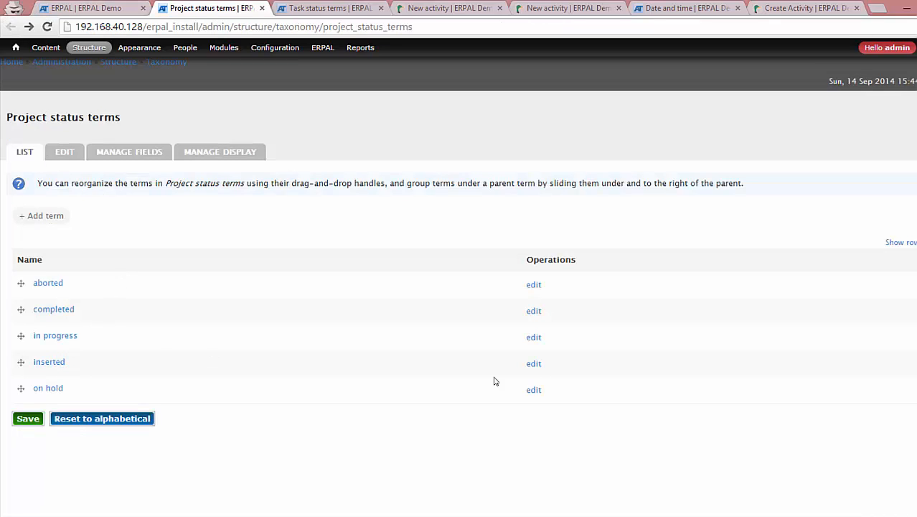
# Step: Open the inserted project status term for editing and examine its default setting and the available semantic process options
pyautogui.click(534, 363)
pyautogui.scroll(-4, 278, 322)
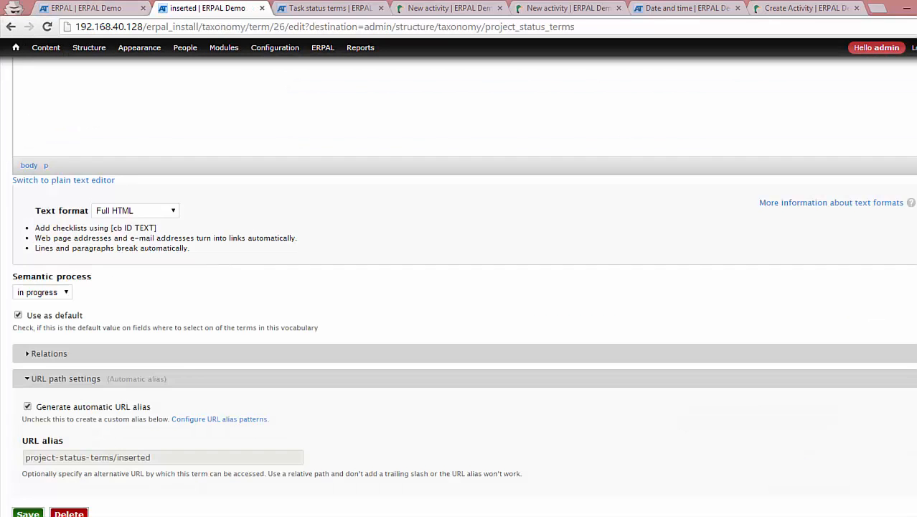
pyautogui.scroll(3, 459, 287)
pyautogui.scroll(-4, 258, 322)
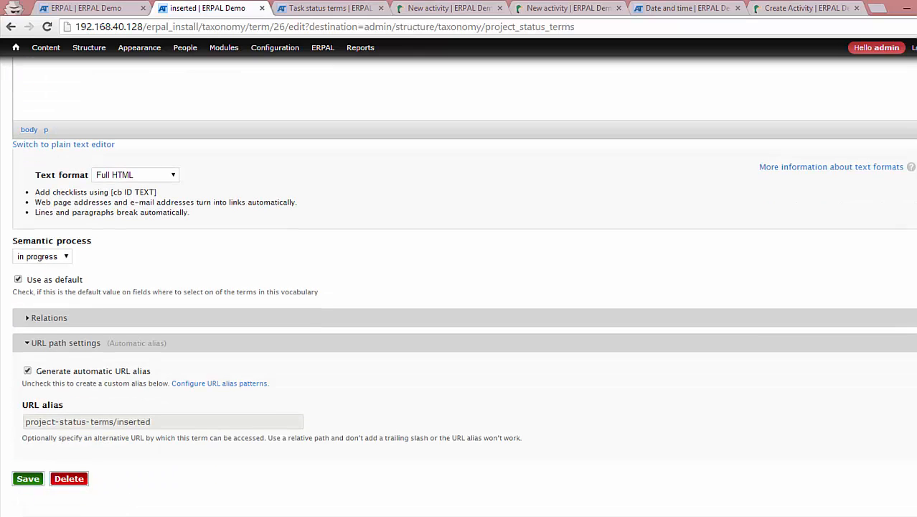
pyautogui.click(52, 258)
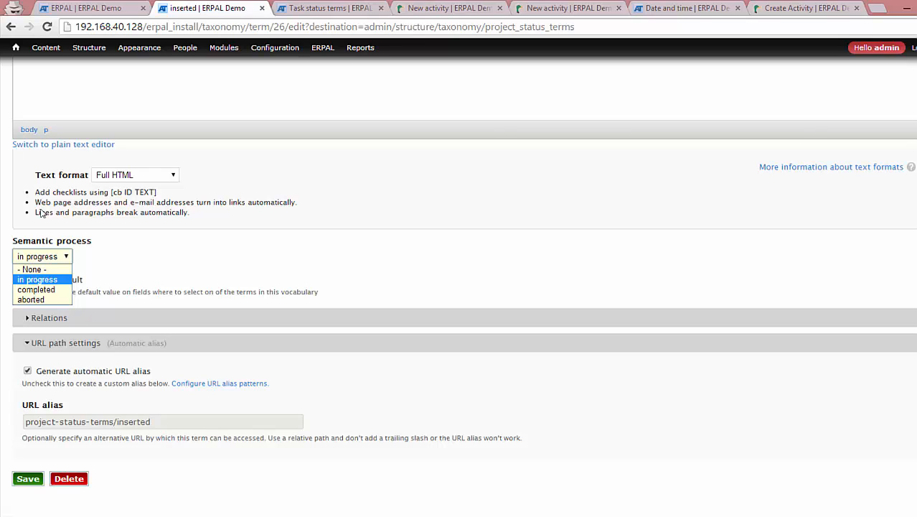
pyautogui.click(73, 259)
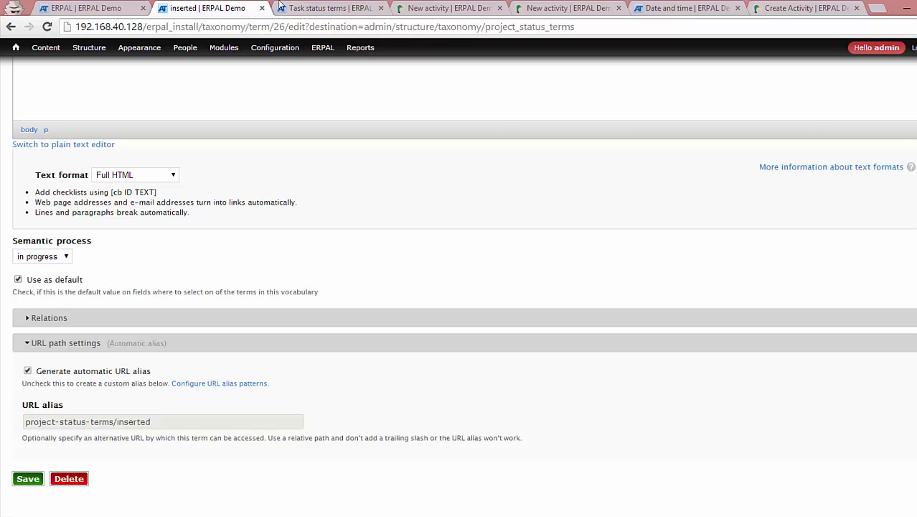
# Step: Close the project status term, open the buggy task status term for editing and examine its semantic process, progress settings and image
pyautogui.click(262, 8)
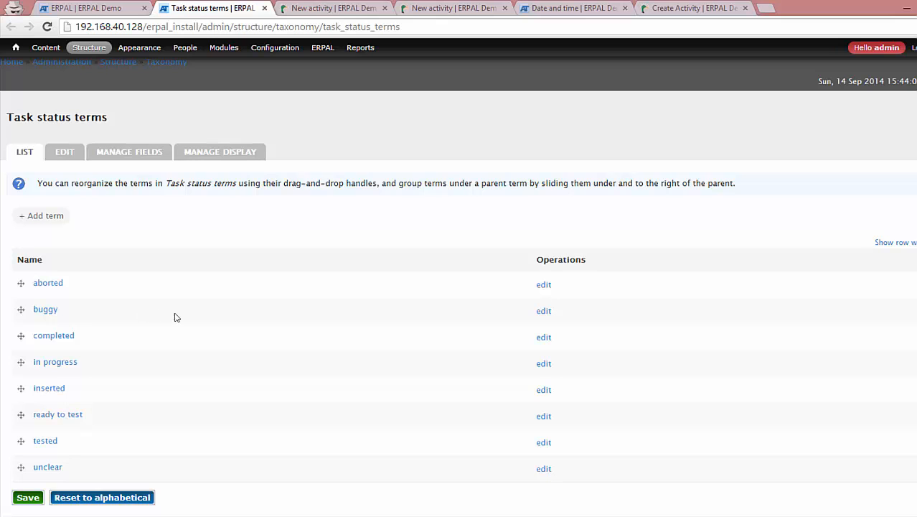
pyautogui.click(535, 311)
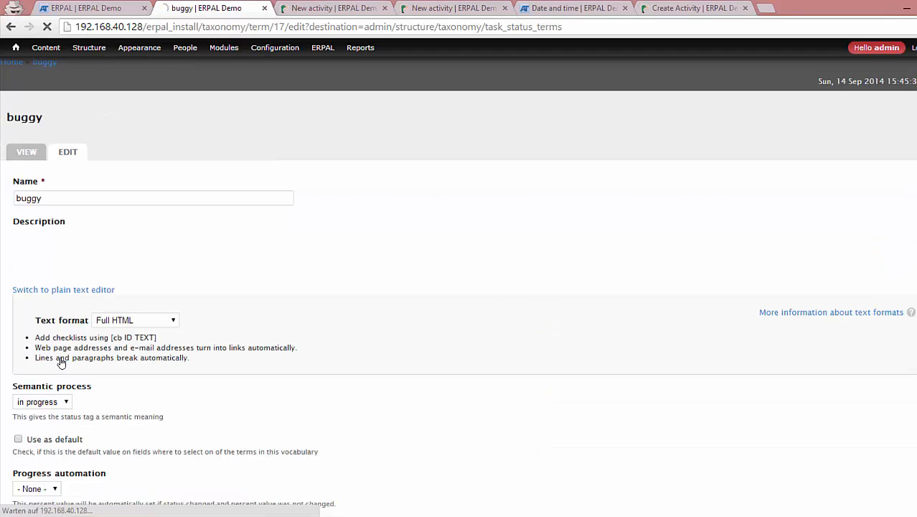
pyautogui.scroll(-3, 239, 307)
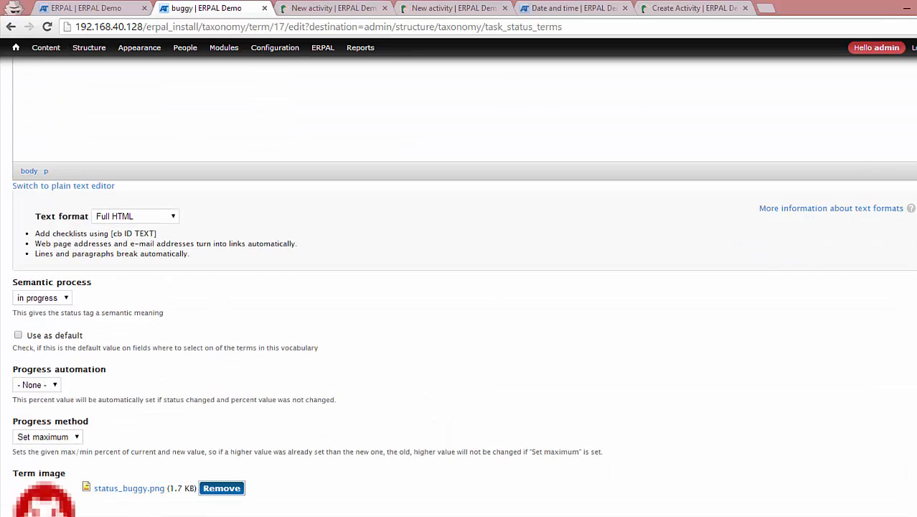
pyautogui.scroll(-2, 123, 347)
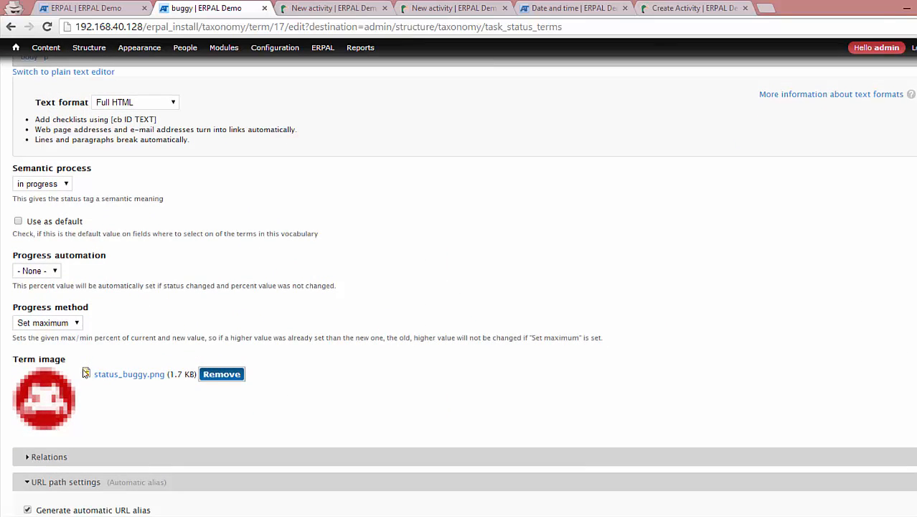
pyautogui.click(231, 378)
pyautogui.scroll(1, 768, 237)
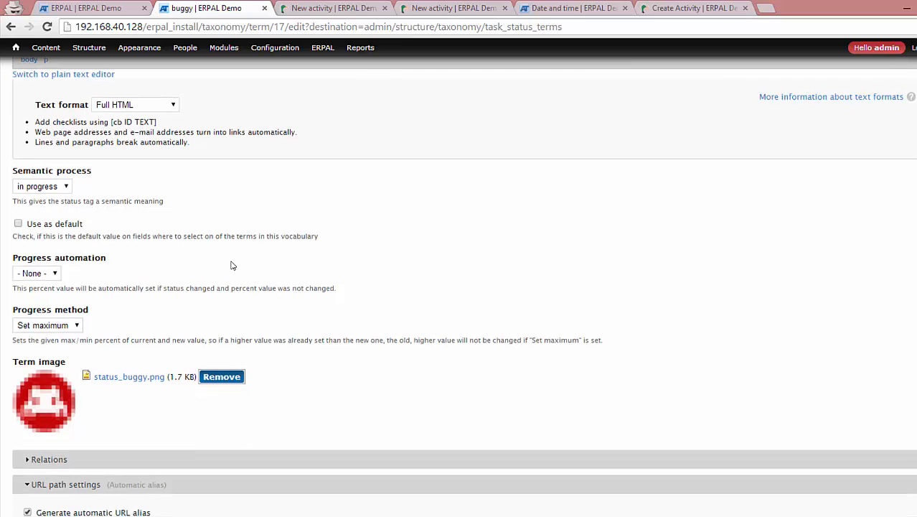
# Step: Review the percentages offered for the buggy term's progress automation without choosing one, and look over the rest of the form
pyautogui.click(36, 273)
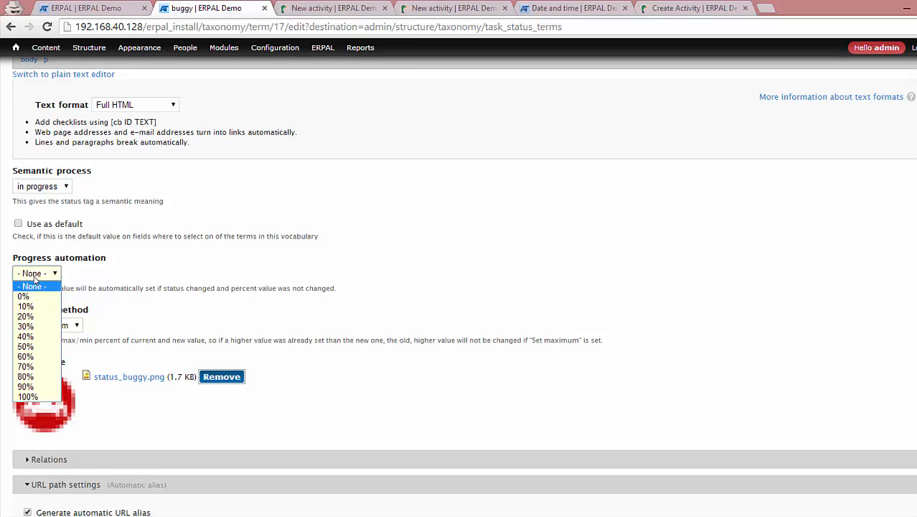
pyautogui.click(152, 277)
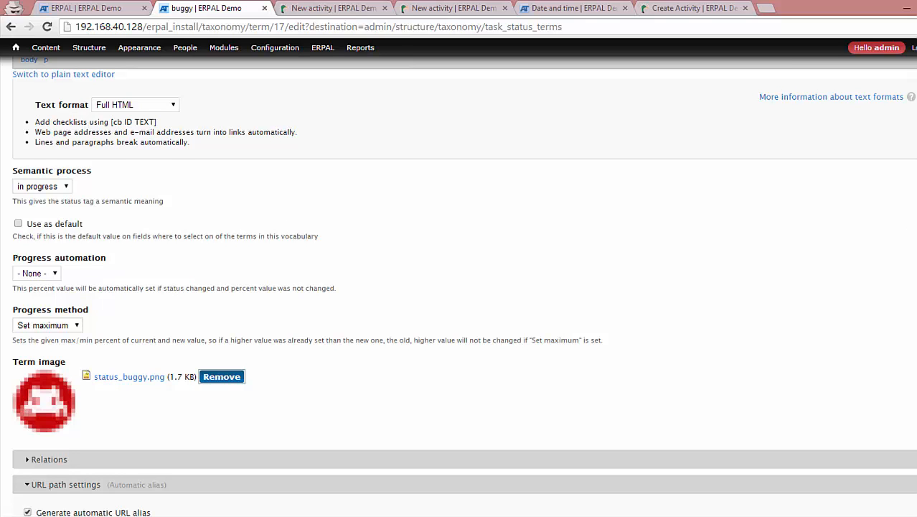
pyautogui.scroll(5, 770, 84)
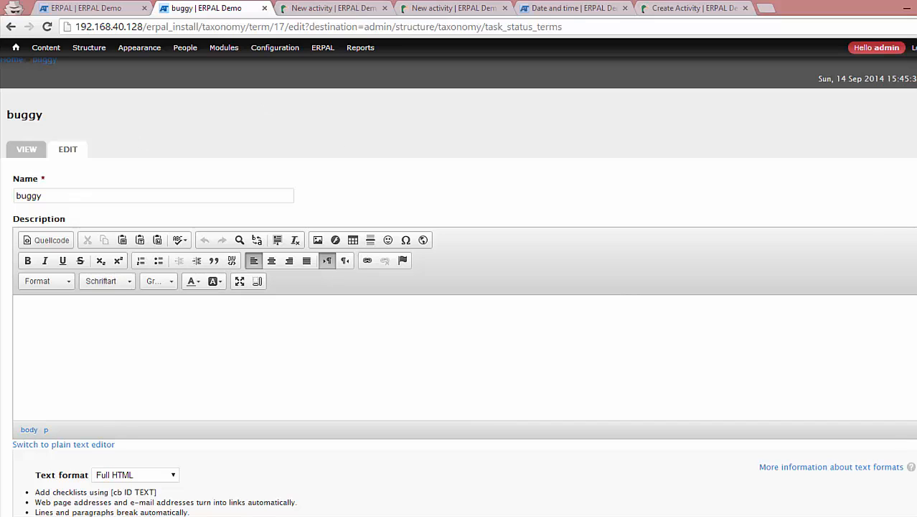
pyautogui.scroll(-5, 847, 350)
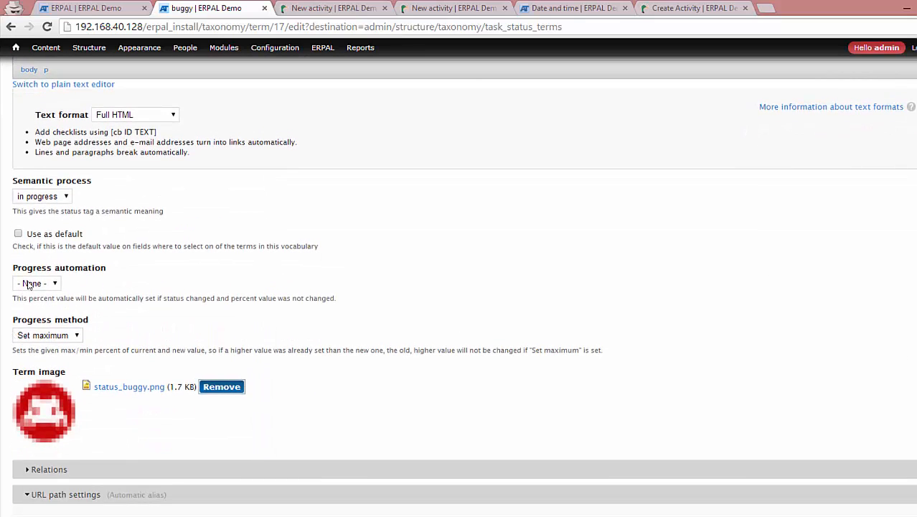
# Step: Set the progress automation of the buggy task status term to 60%
pyautogui.click(29, 285)
pyautogui.press('Down')
pyautogui.press('Down')
pyautogui.press('Down')
pyautogui.press('Down')
pyautogui.press('Down')
pyautogui.press('Down')
pyautogui.press('Down')
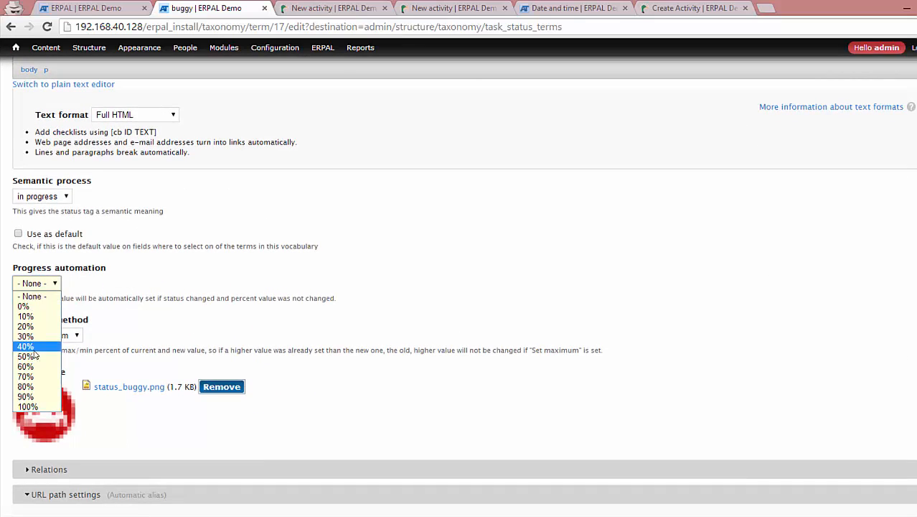
pyautogui.press('Return')
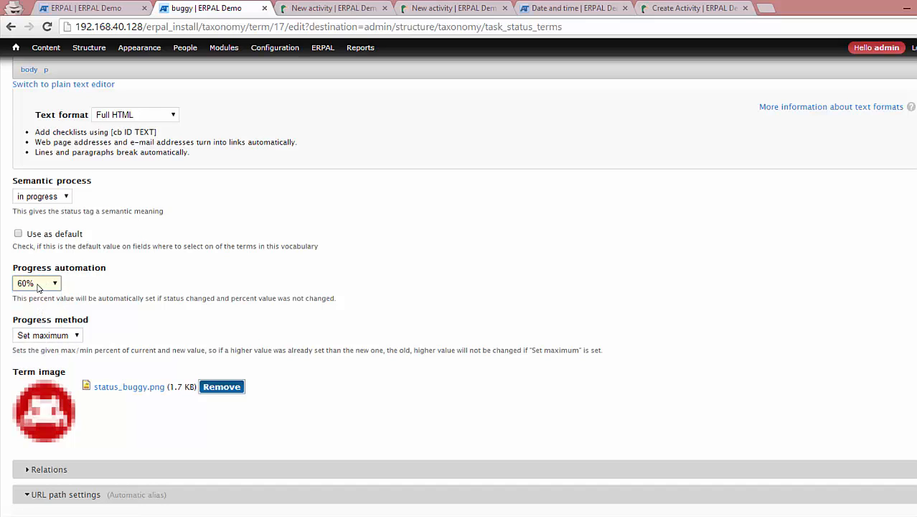
# Step: Set the buggy term's progress automation to 20% and its progress method to Set min
pyautogui.click(40, 284)
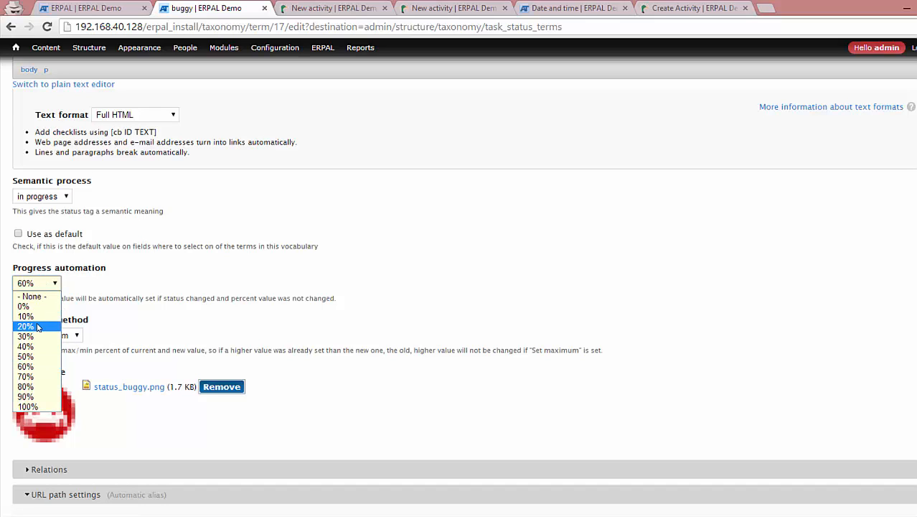
pyautogui.click(30, 263)
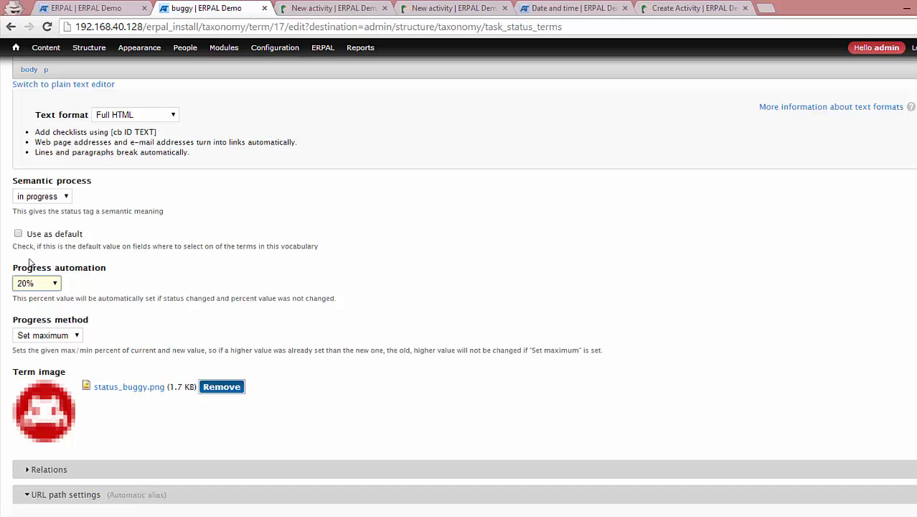
pyautogui.click(53, 335)
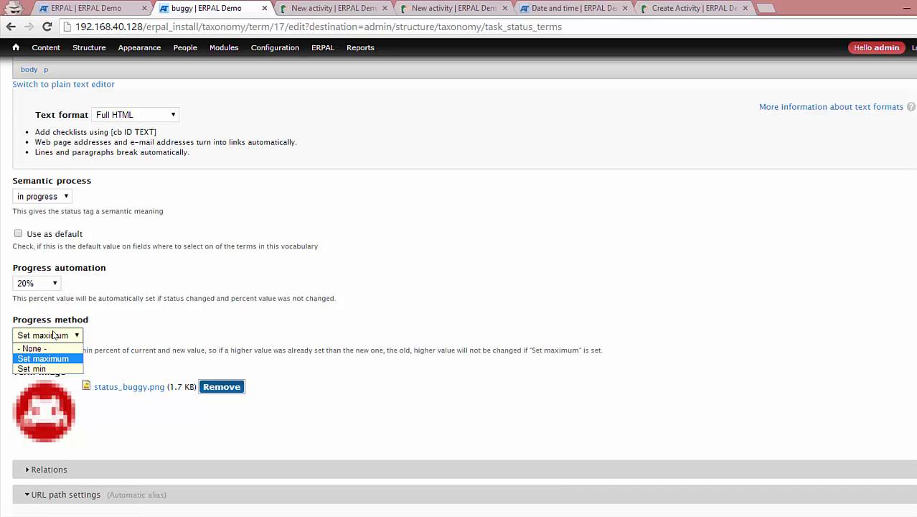
pyautogui.click(43, 358)
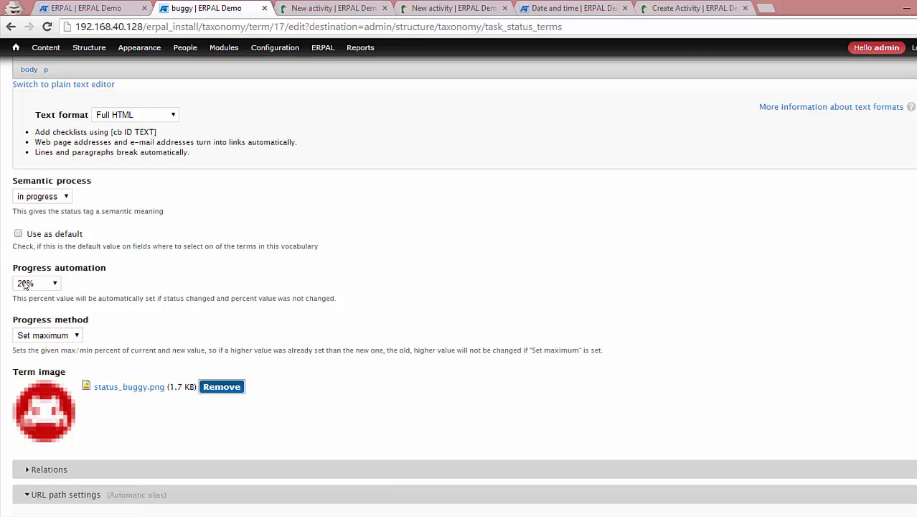
pyautogui.click(43, 336)
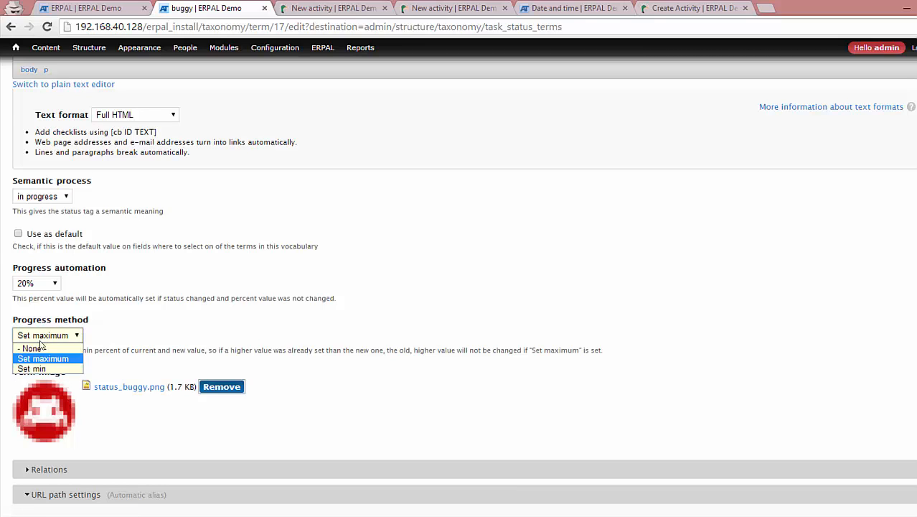
pyautogui.click(34, 367)
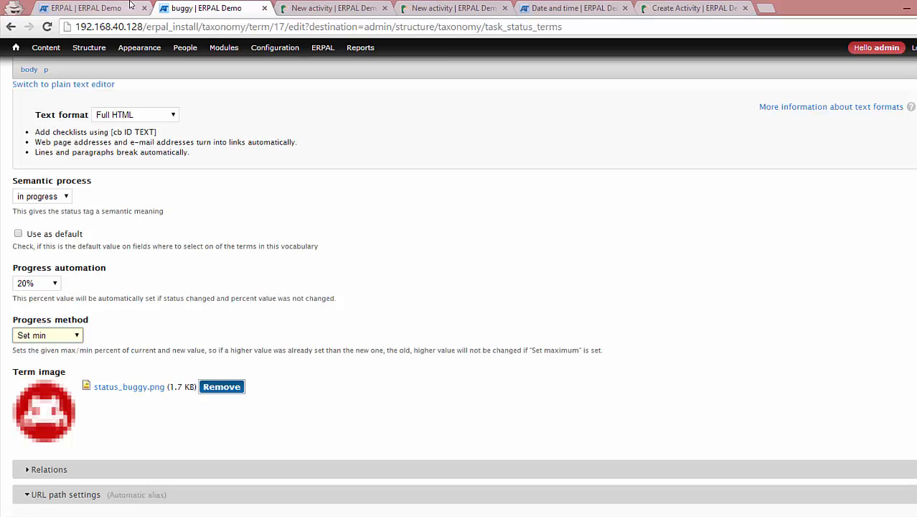
# Step: Return to the project settings, open the projects permissions configuration and examine the erpal_projects_helper permissions for each role
pyautogui.click(101, 8)
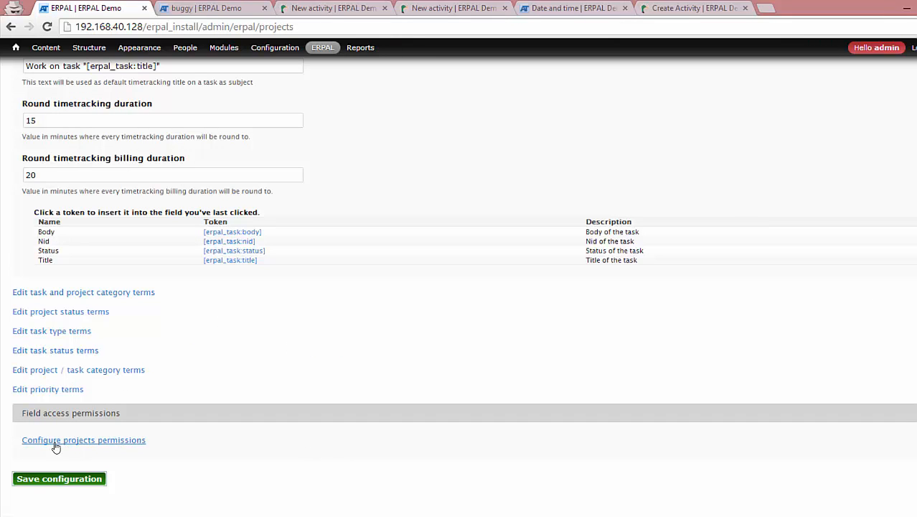
pyautogui.click(45, 357)
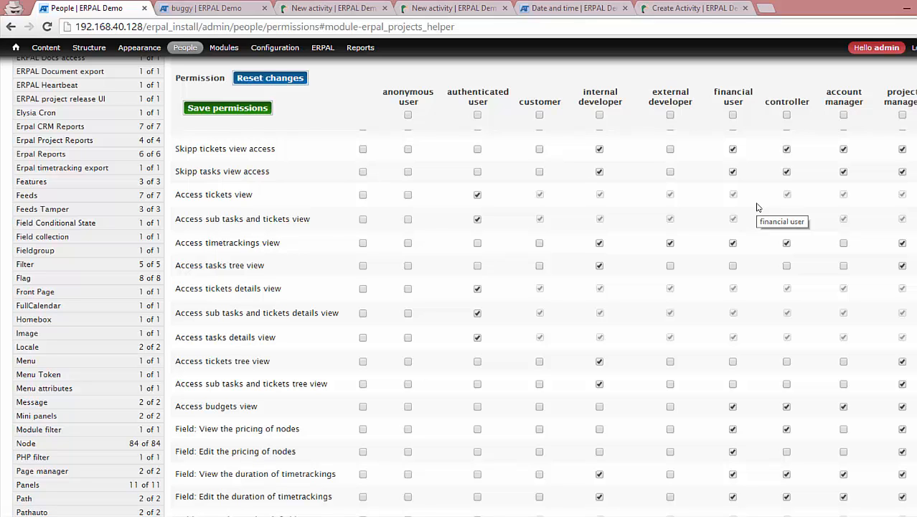
pyautogui.moveTo(916, 209); pyautogui.dragTo(916, 135)
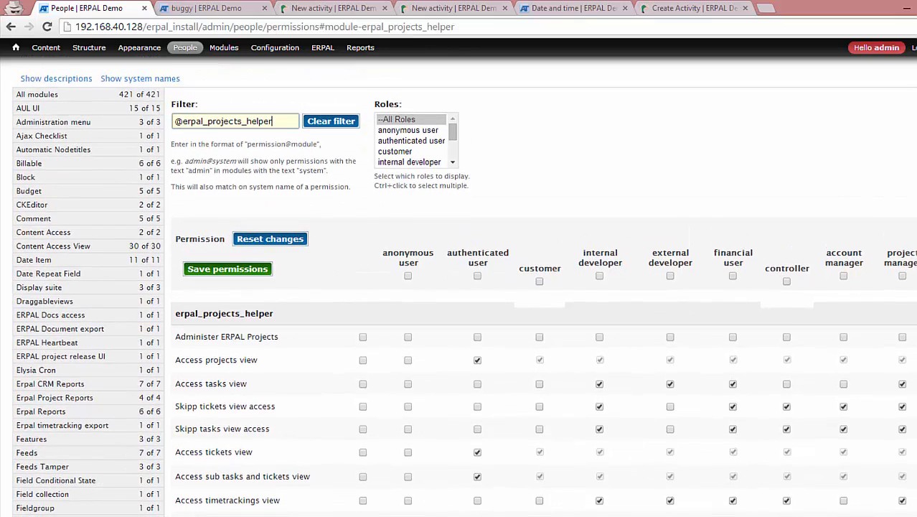
pyautogui.moveTo(916, 136); pyautogui.dragTo(916, 224)
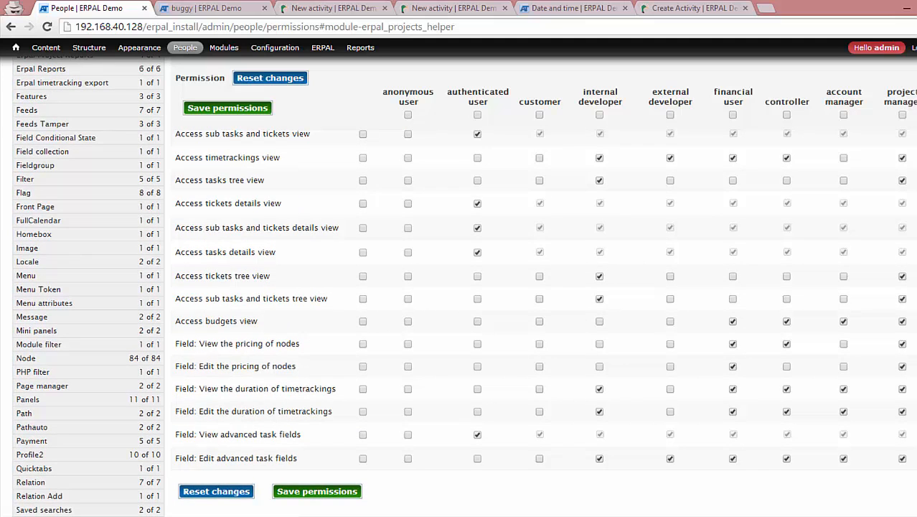
pyautogui.moveTo(916, 224); pyautogui.dragTo(916, 72)
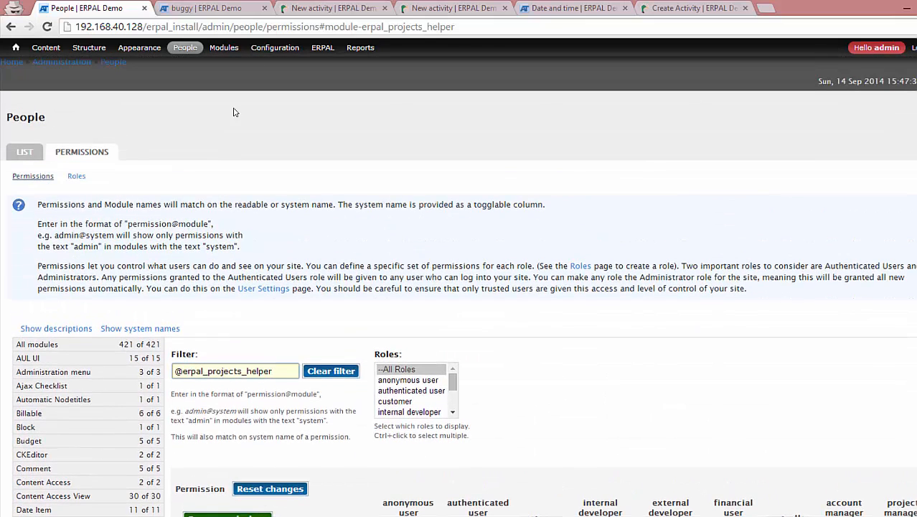
# Step: Open the unfiltered permissions overview and look through the permissions of all modules by role
pyautogui.moveTo(178, 51)
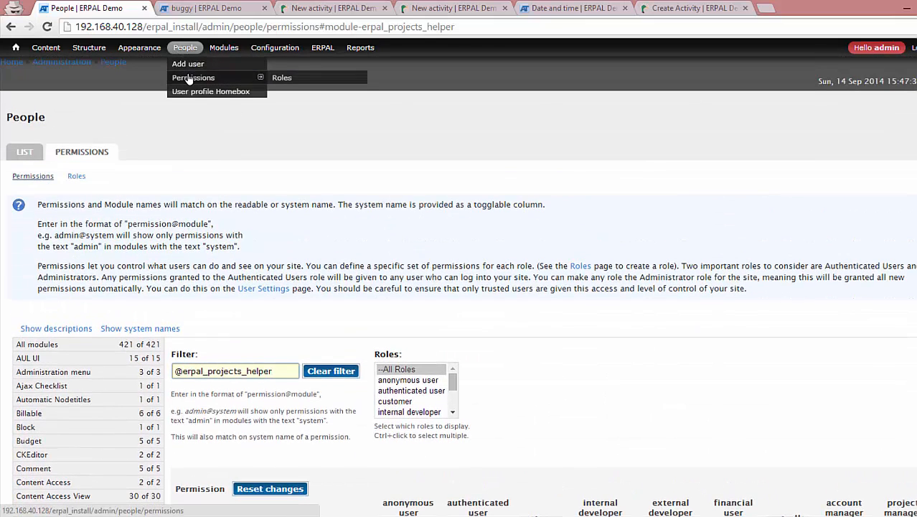
pyautogui.click(188, 79)
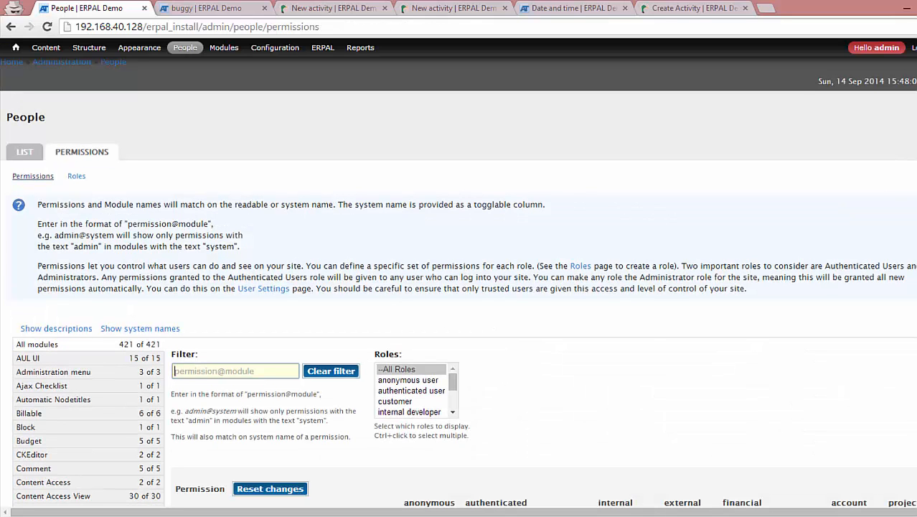
pyautogui.scroll(-5, 765, 48)
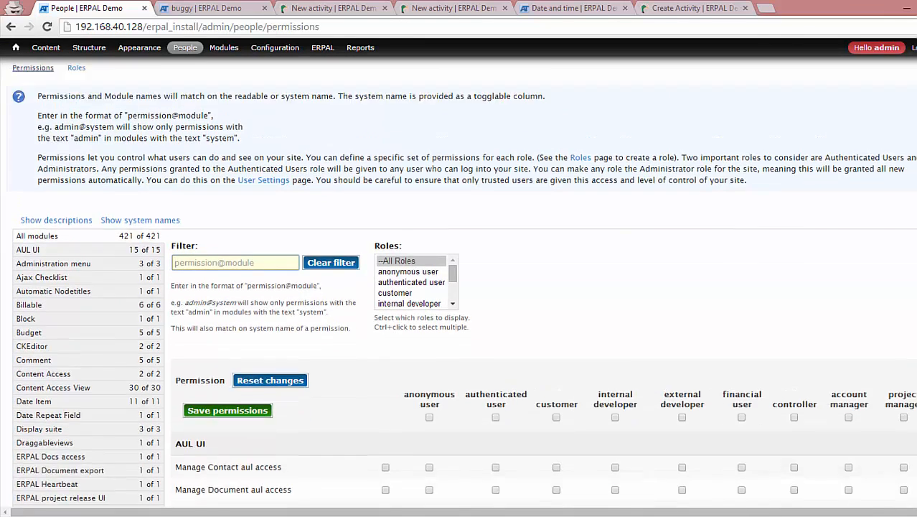
pyautogui.scroll(-10, 767, 75)
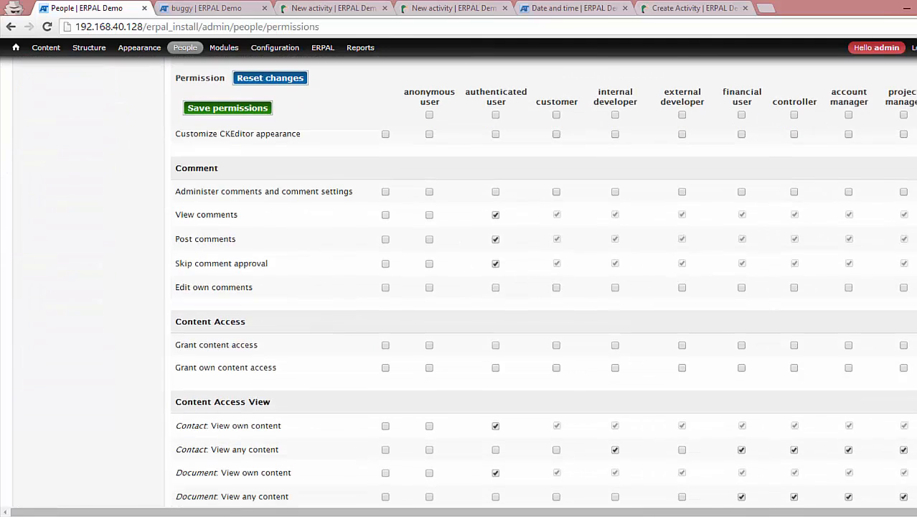
# Step: Examine which roles hold the Billable and Budget permissions in the permissions overview
pyautogui.scroll(5, 767, 75)
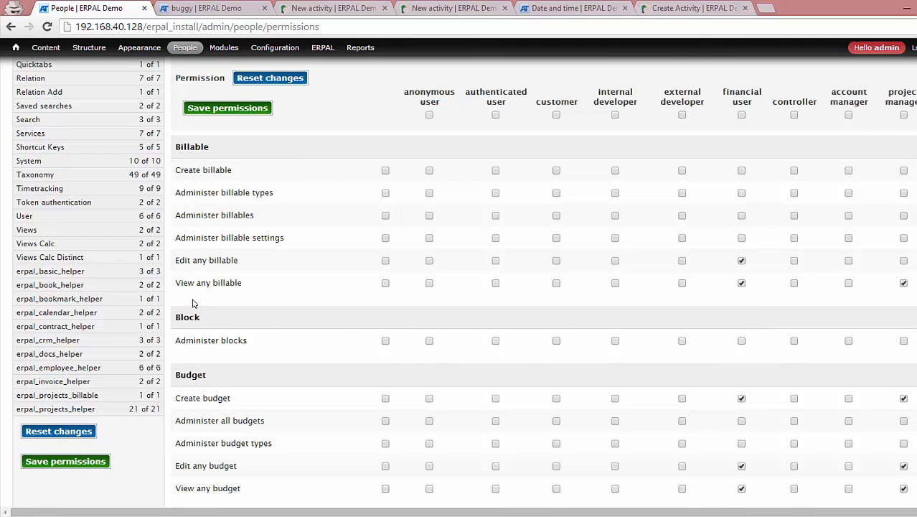
pyautogui.click(741, 260)
pyautogui.click(903, 282)
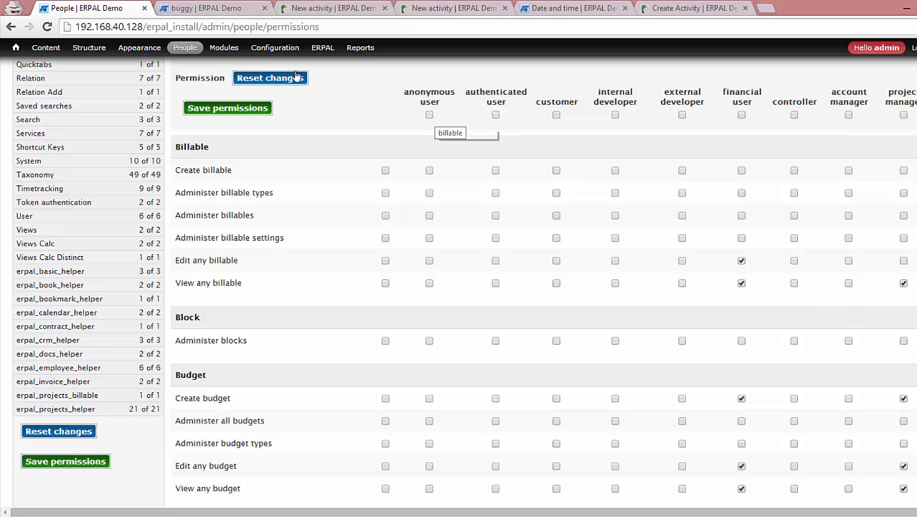
# Step: Go to the people list, open the form for adding a user and examine the account fields and assignable roles
pyautogui.moveTo(187, 52)
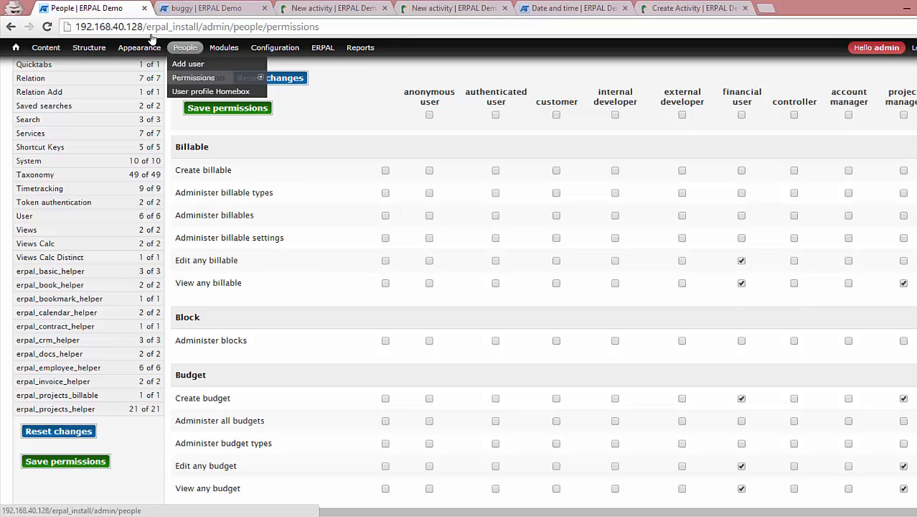
pyautogui.click(186, 53)
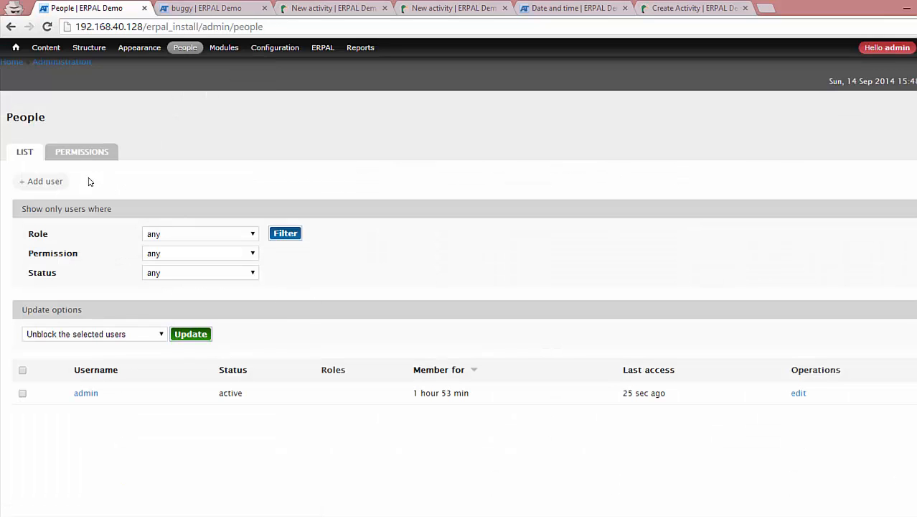
pyautogui.click(41, 180)
pyautogui.scroll(-3, 403, 315)
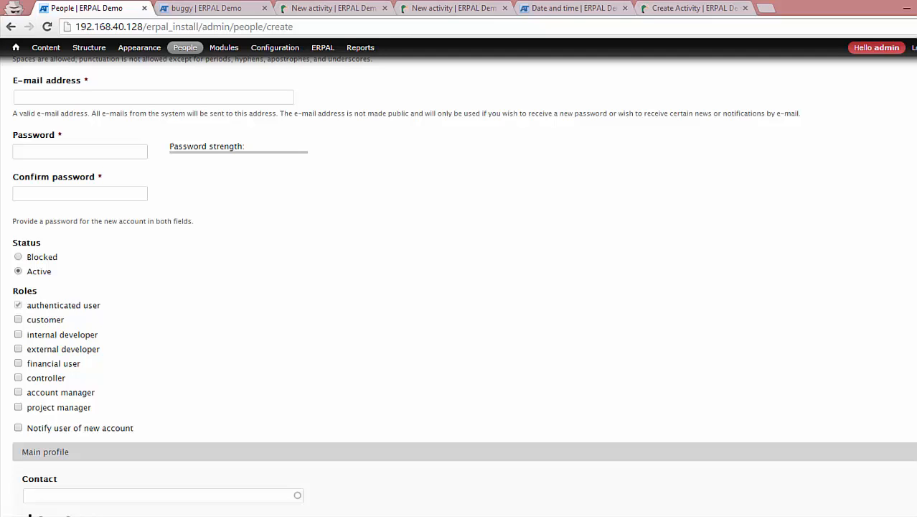
pyautogui.scroll(3, 657, 195)
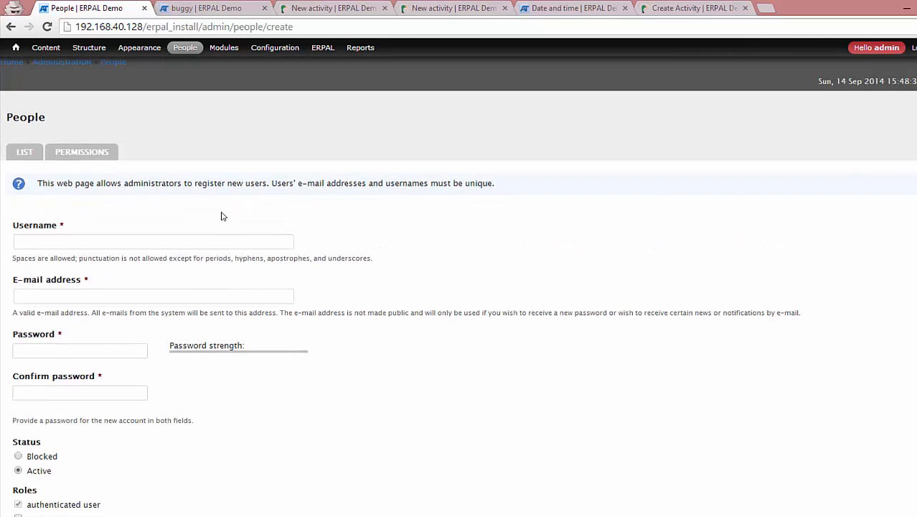
# Step: Open the ERPAL Calendar settings and expand the calendar notifications to review the message templates and tokens
pyautogui.click(323, 48)
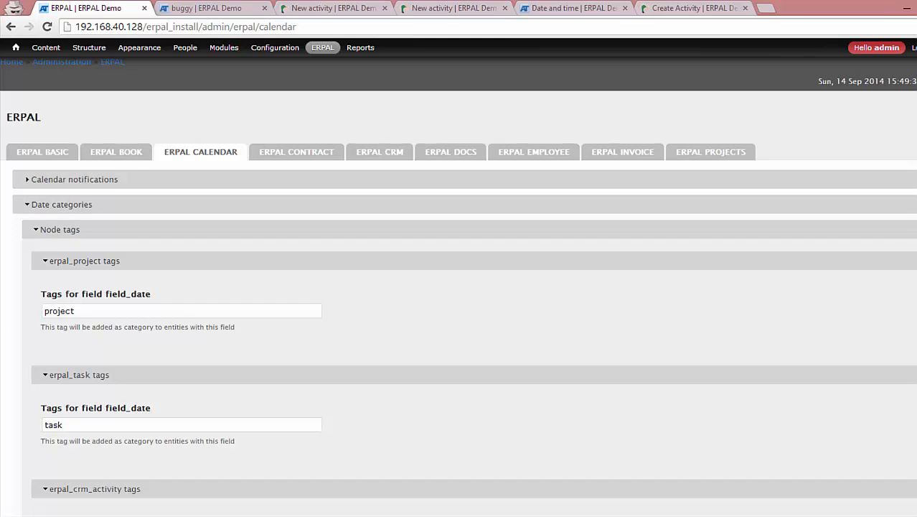
pyautogui.click(86, 181)
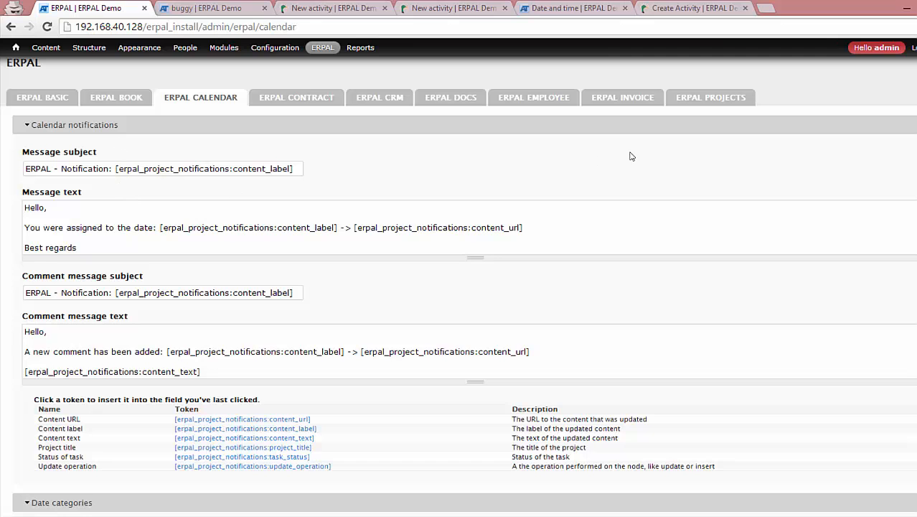
pyautogui.scroll(-2, 766, 102)
# Step: Review the date category tags for nodes and the employee holiday tags in the calendar settings
pyautogui.scroll(-4, 463, 284)
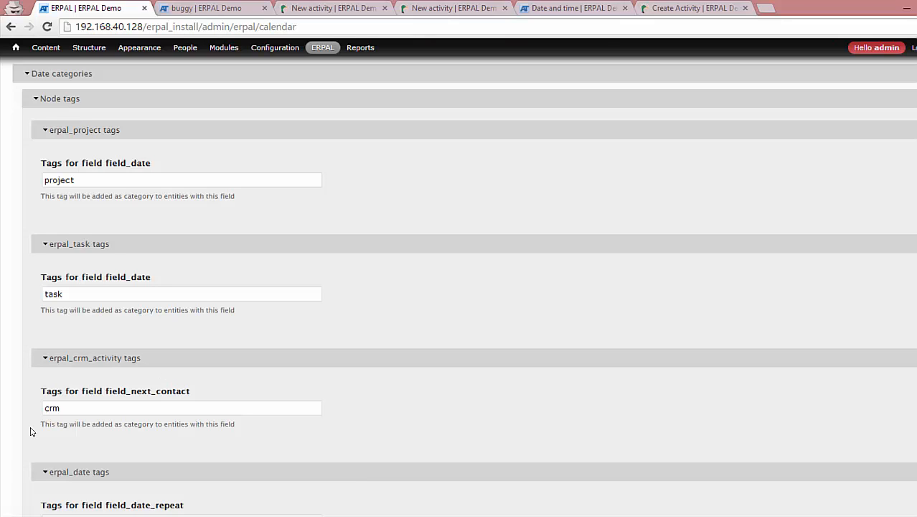
pyautogui.doubleClick(71, 408)
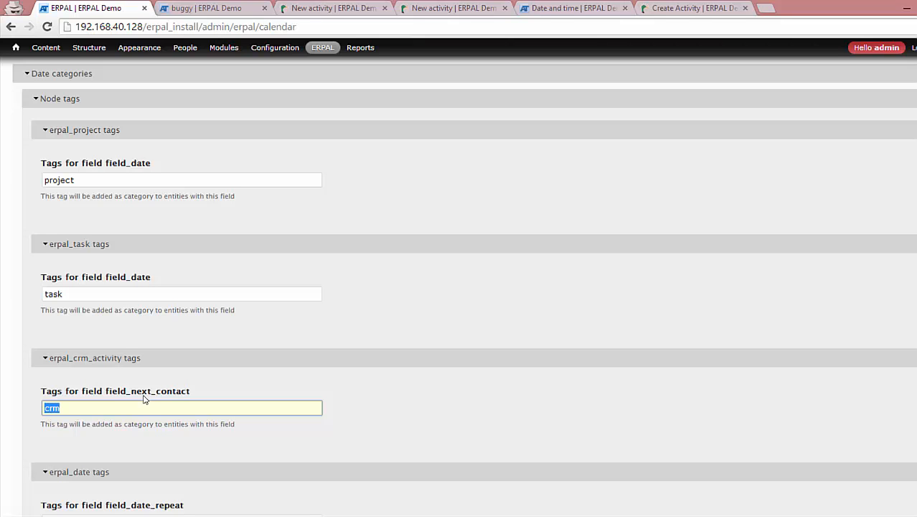
pyautogui.scroll(-9, 459, 287)
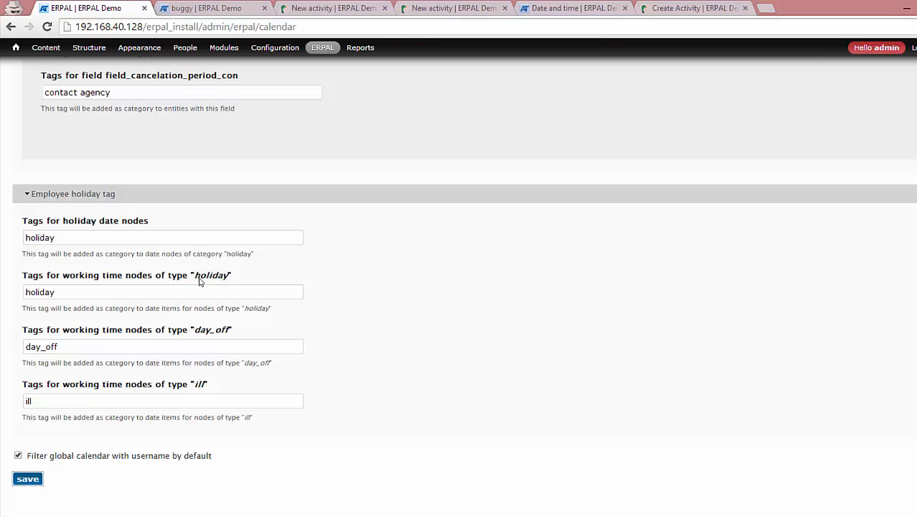
pyautogui.moveTo(64, 292); pyautogui.dragTo(4, 233)
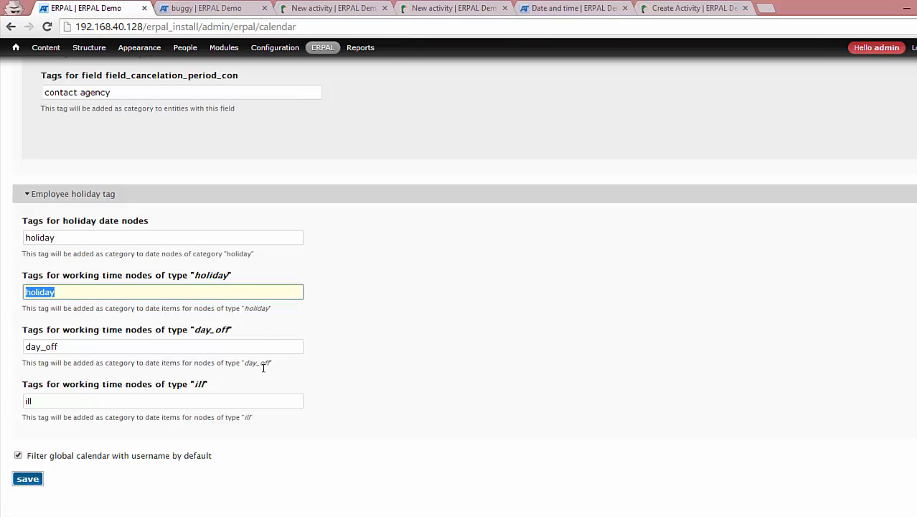
pyautogui.scroll(20, 732, 204)
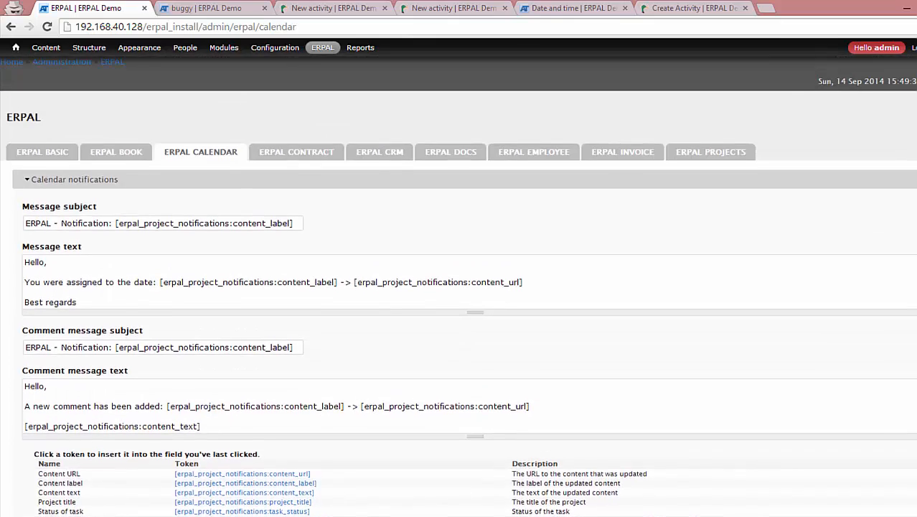
# Step: Open the ERPAL Contract settings and examine the precalculation range for the contract duration
pyautogui.click(290, 153)
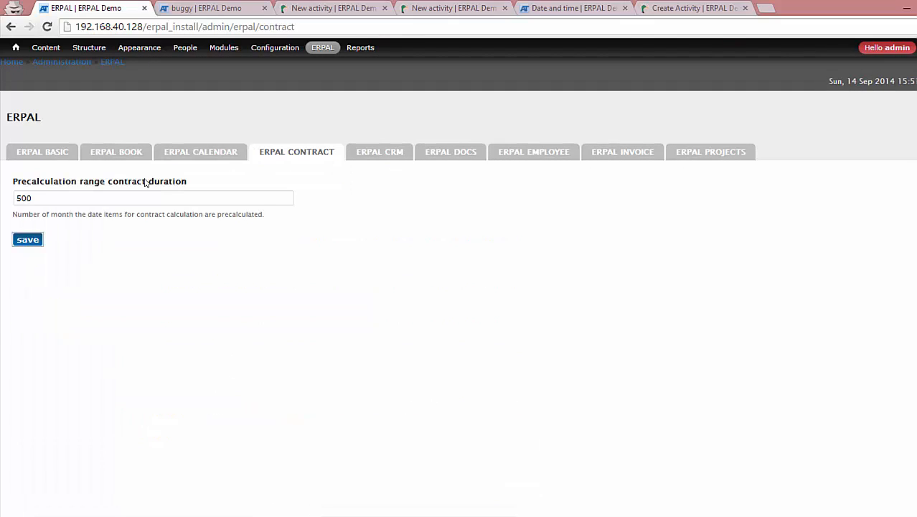
pyautogui.click(68, 197)
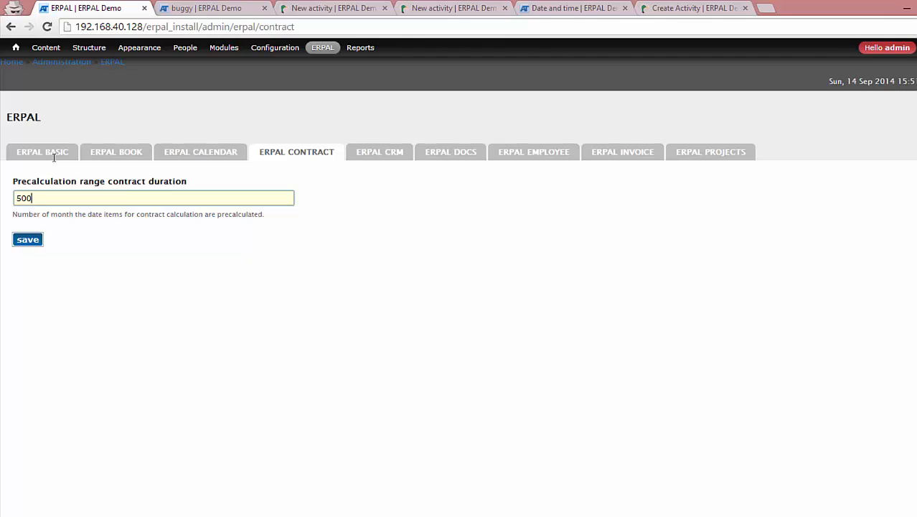
pyautogui.moveTo(63, 197); pyautogui.dragTo(2, 162)
pyautogui.click(63, 208)
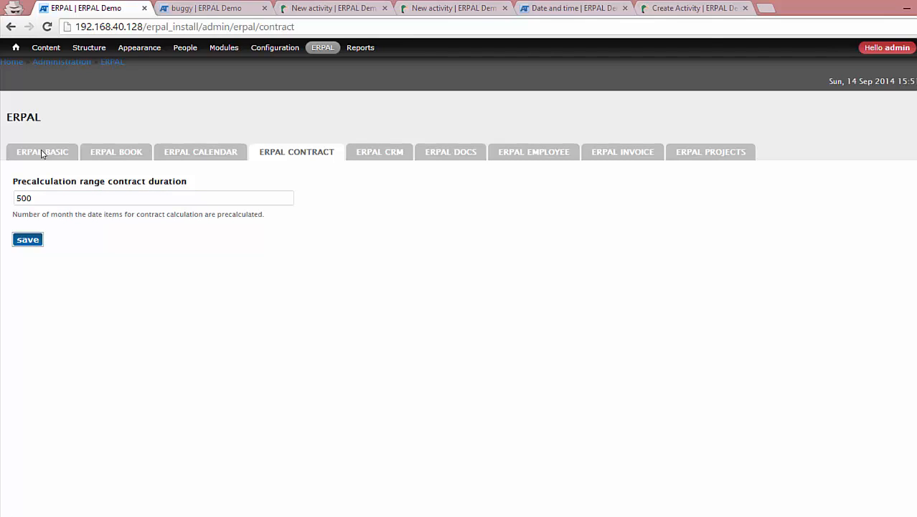
# Step: Review the allowed file extensions in the ERPAL Docs settings and the holiday transfer months in the ERPAL Employee settings
pyautogui.click(369, 154)
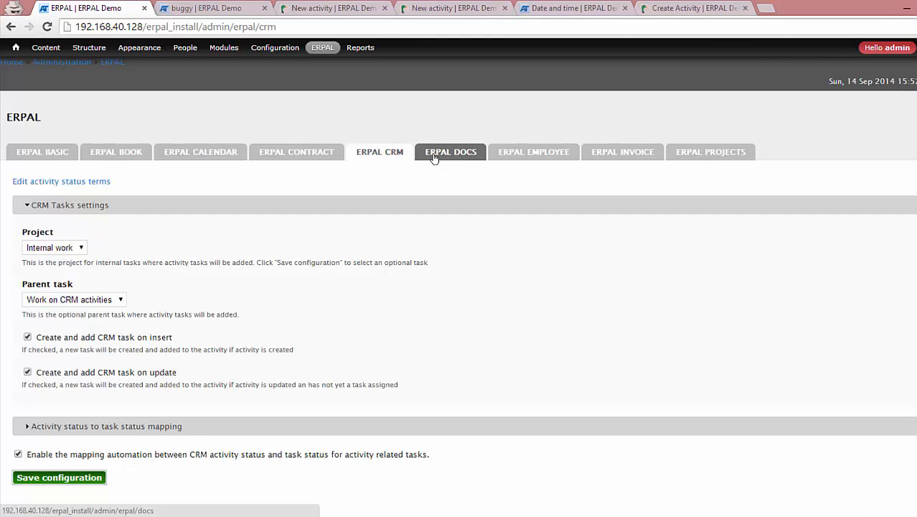
pyautogui.click(432, 157)
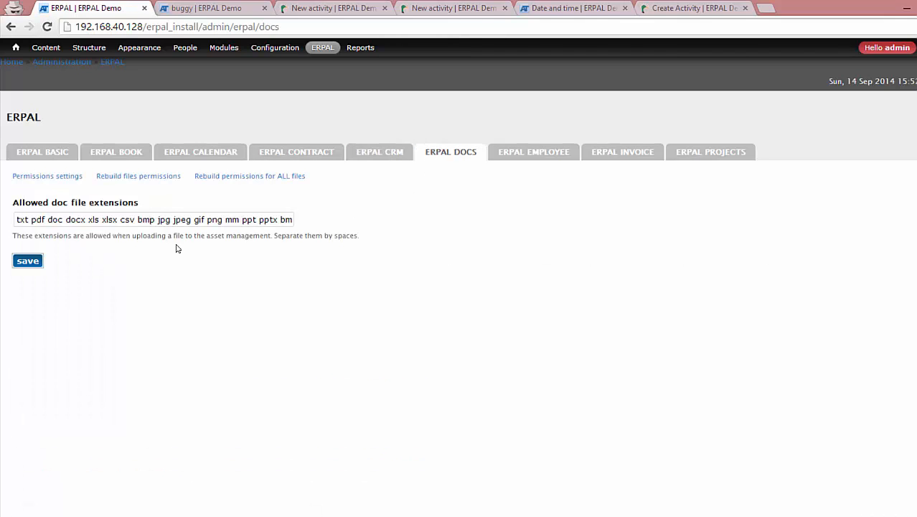
pyautogui.click(15, 219)
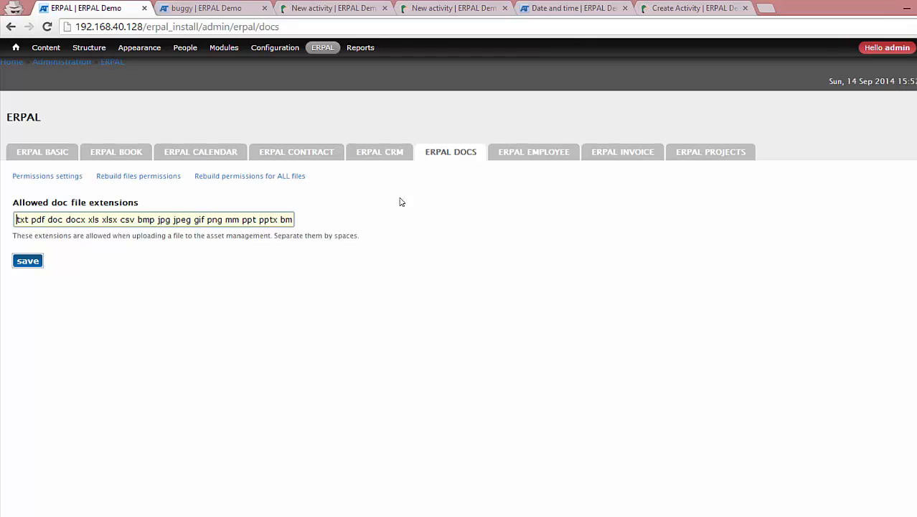
pyautogui.click(513, 154)
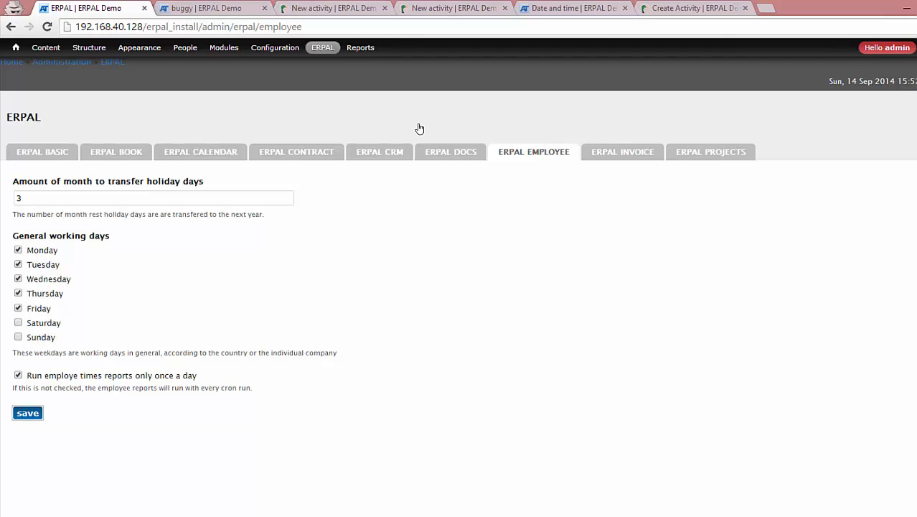
pyautogui.moveTo(43, 195); pyautogui.dragTo(2, 161)
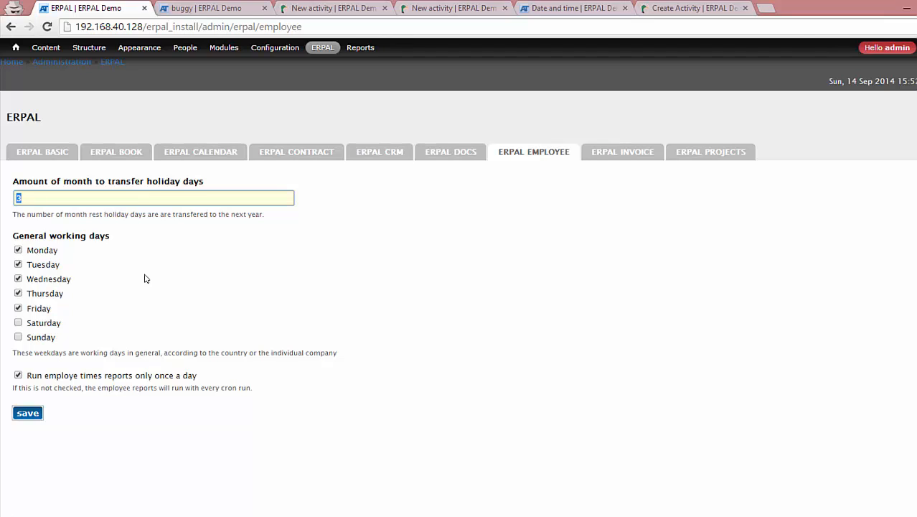
# Step: From the ERPAL Invoice settings, follow the link to the global document settings and expand the template, logo and footer options
pyautogui.click(612, 165)
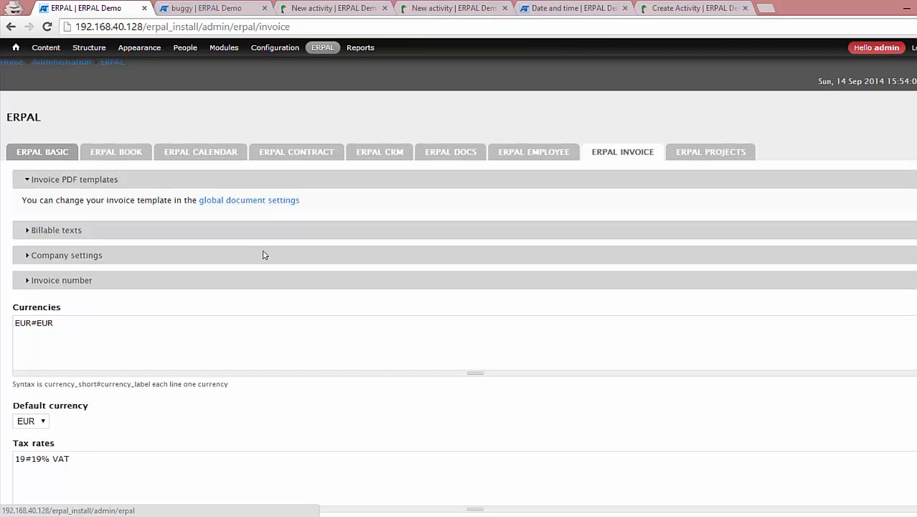
pyautogui.click(249, 201)
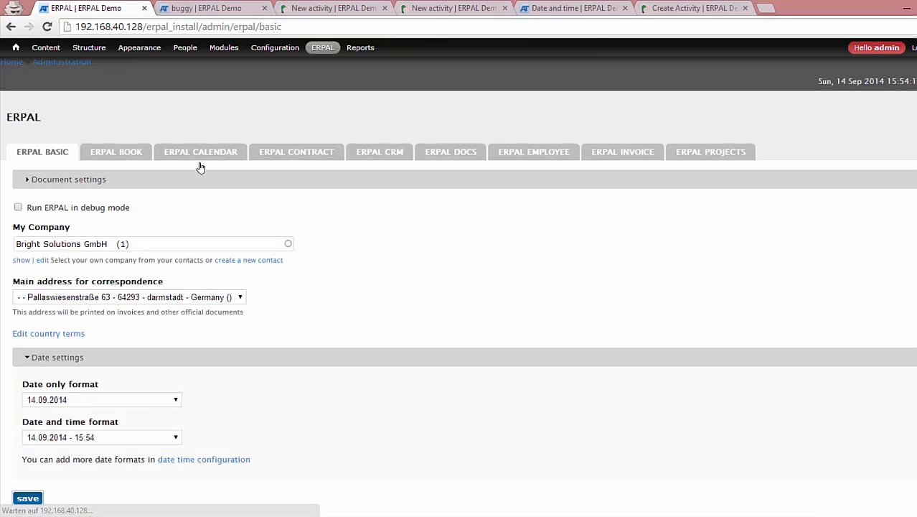
pyautogui.click(75, 184)
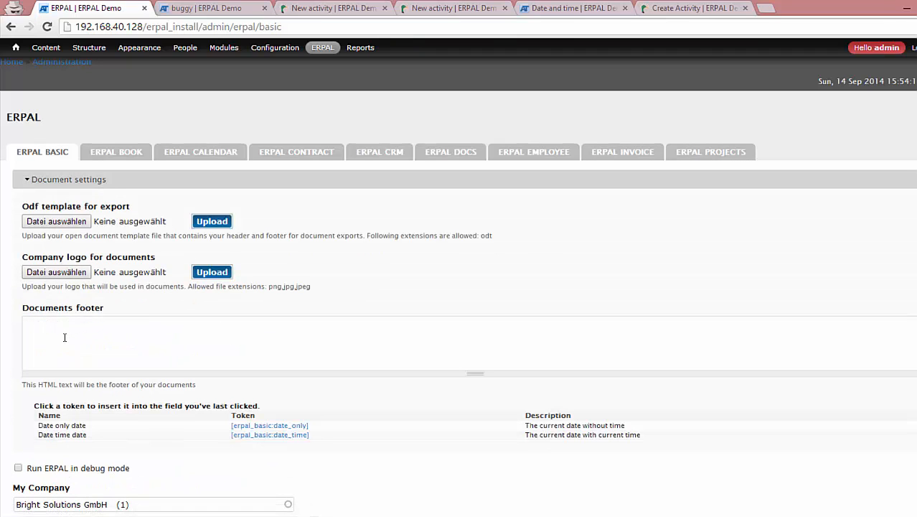
# Step: Return to the ERPAL Invoice settings, expand the billable texts and examine the task and project billable texts
pyautogui.click(606, 152)
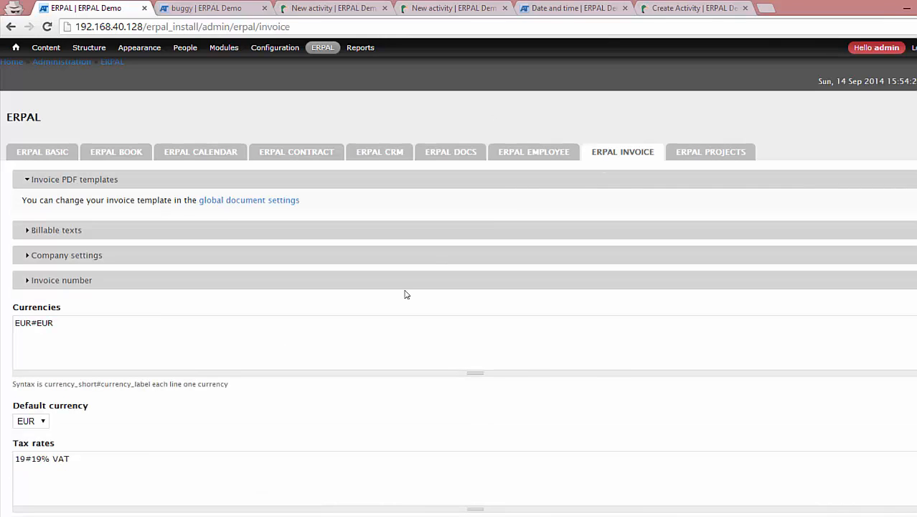
pyautogui.click(67, 237)
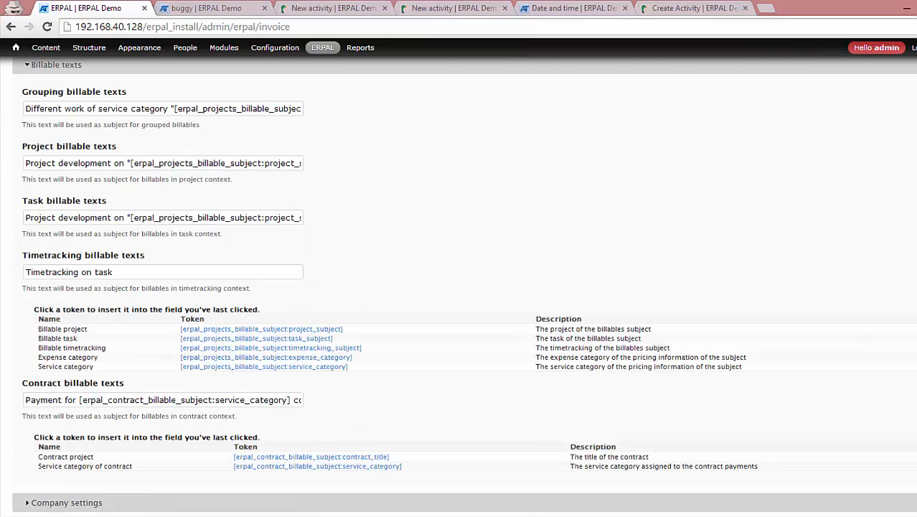
pyautogui.scroll(2, 771, 127)
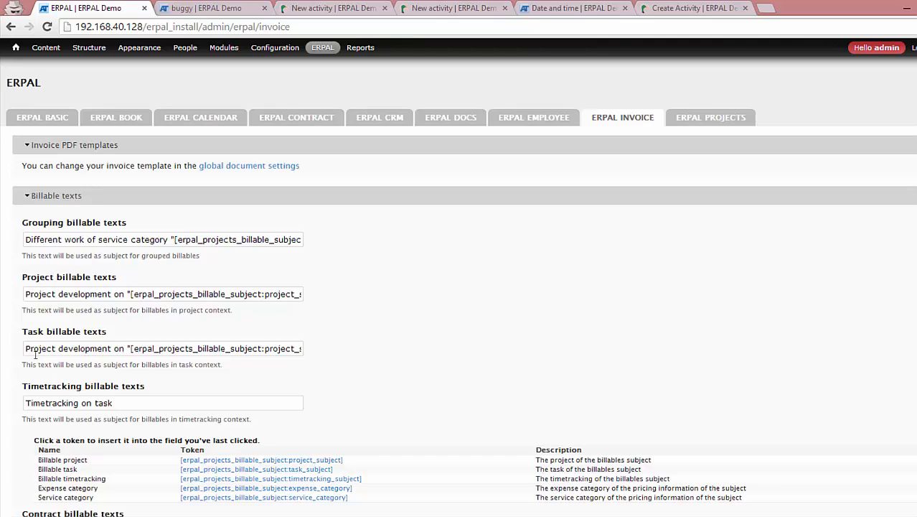
pyautogui.moveTo(29, 349); pyautogui.dragTo(123, 350)
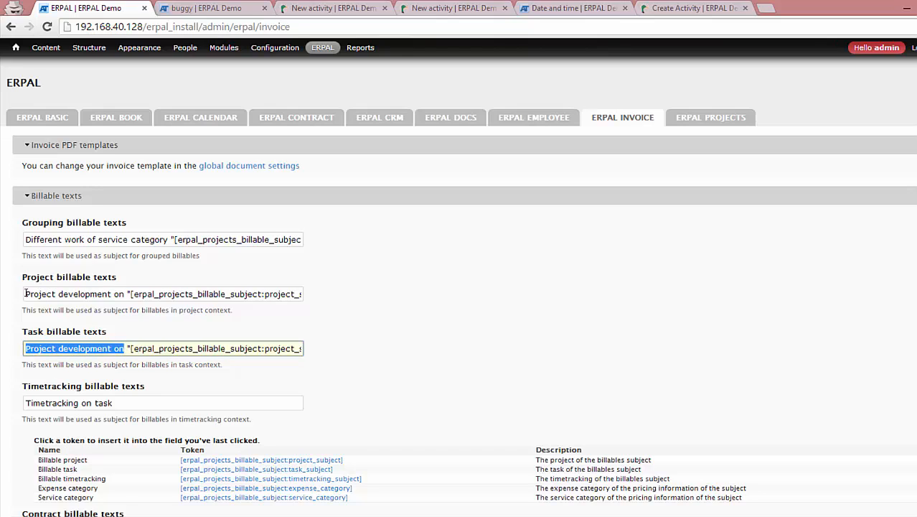
pyautogui.moveTo(25, 294); pyautogui.dragTo(215, 302)
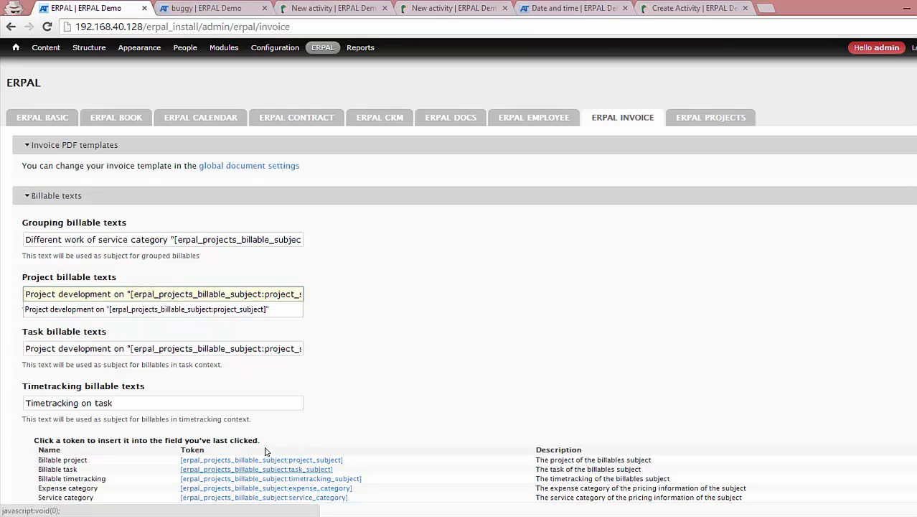
# Step: Examine the grouping billable text for service categories and the timetracking billable text
pyautogui.click(185, 239)
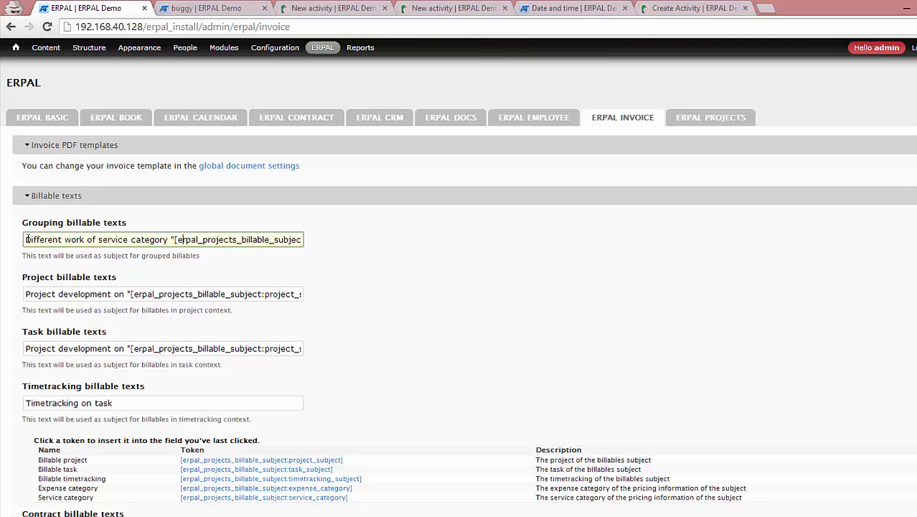
pyautogui.click(26, 239)
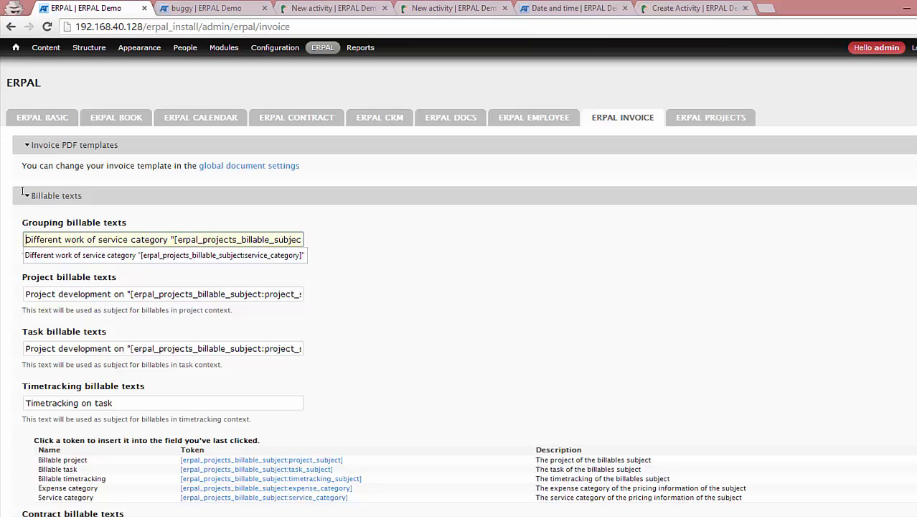
pyautogui.moveTo(26, 239); pyautogui.dragTo(172, 238)
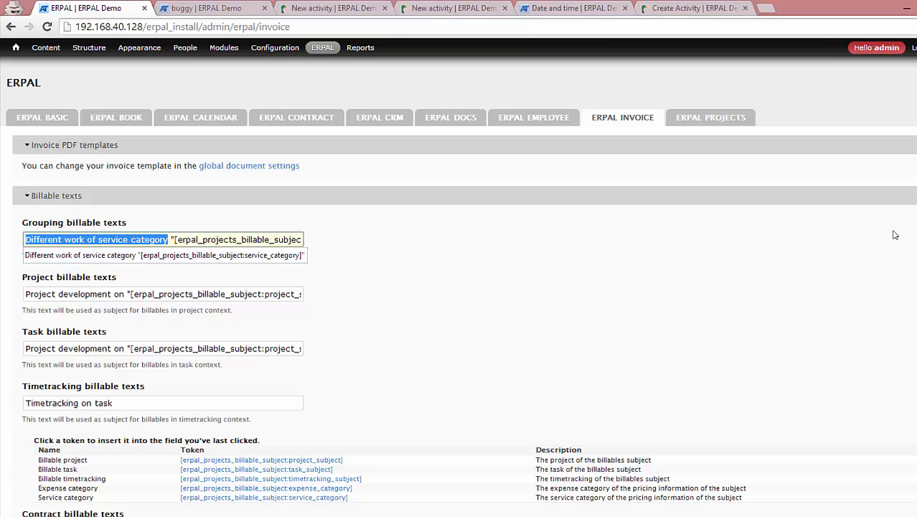
pyautogui.scroll(-5, 266, 190)
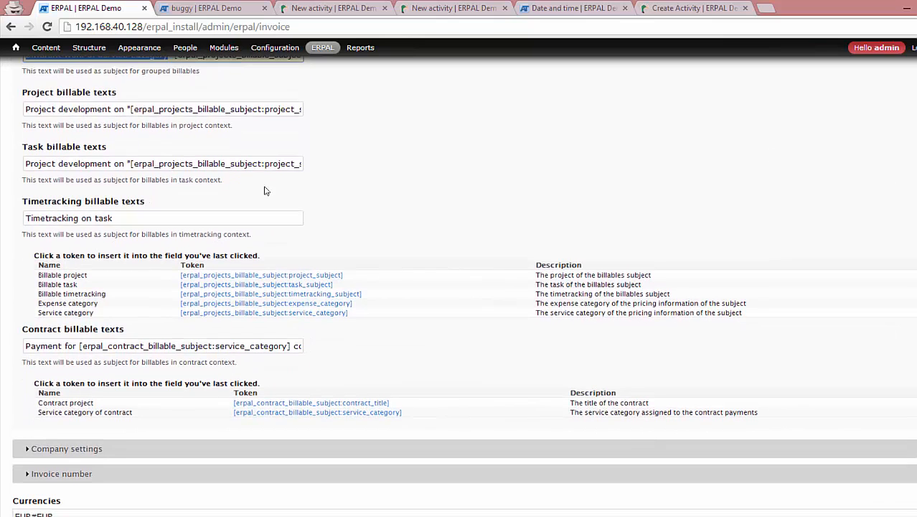
pyautogui.moveTo(157, 217); pyautogui.dragTo(3, 228)
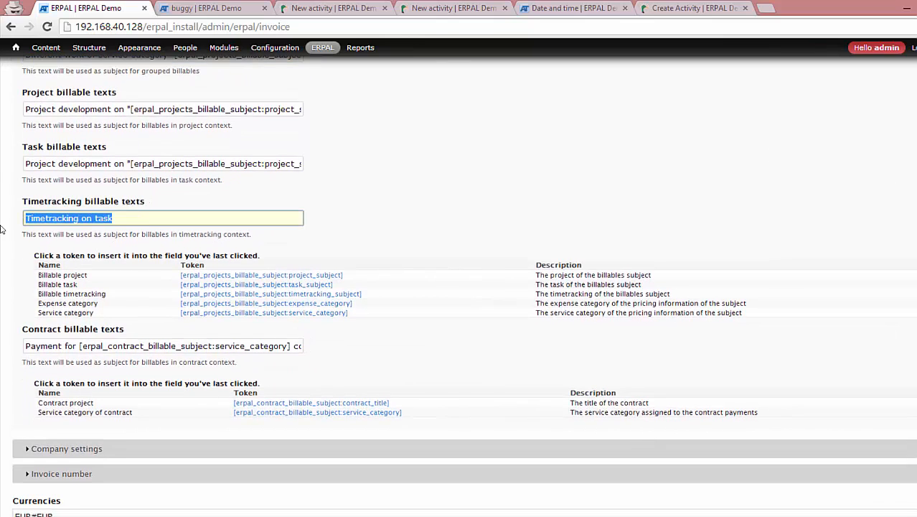
pyautogui.click(131, 212)
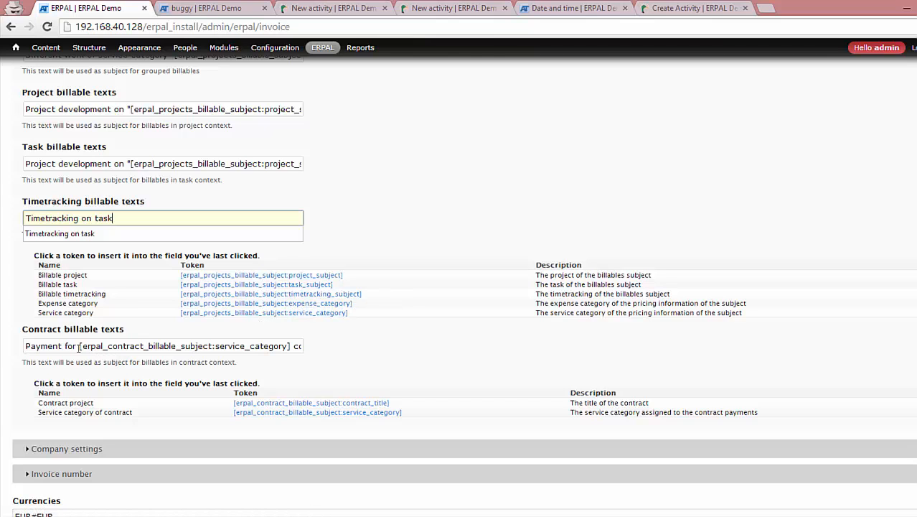
# Step: Examine the contract billable text and expand the company settings in the ERPAL Invoice settings
pyautogui.moveTo(78, 347); pyautogui.dragTo(5, 279)
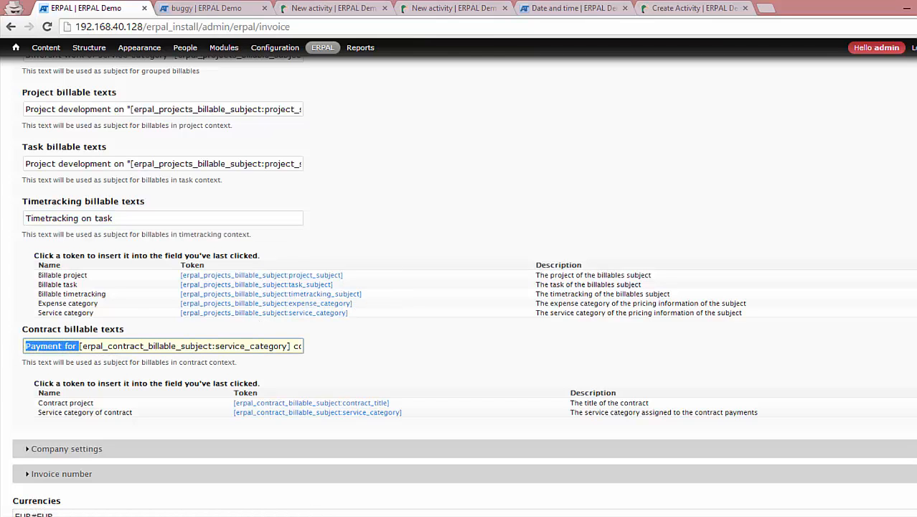
pyautogui.scroll(-3, 766, 166)
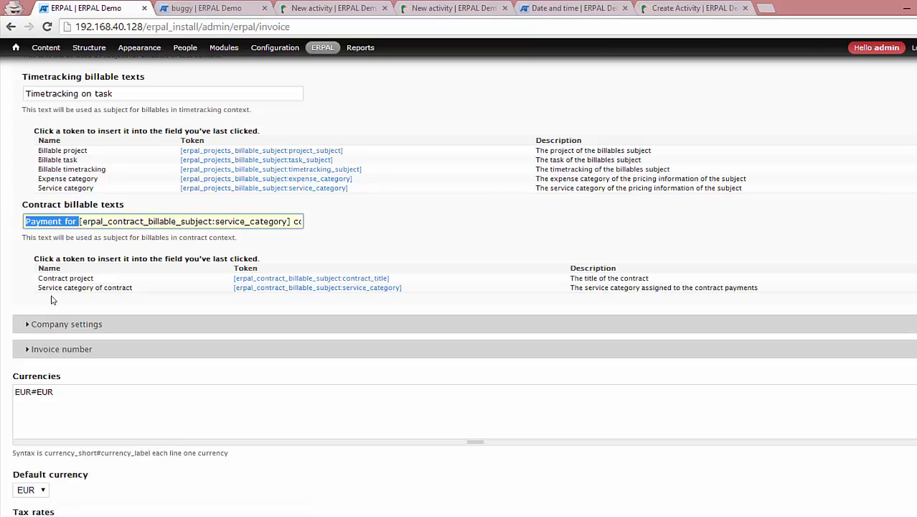
pyautogui.click(54, 324)
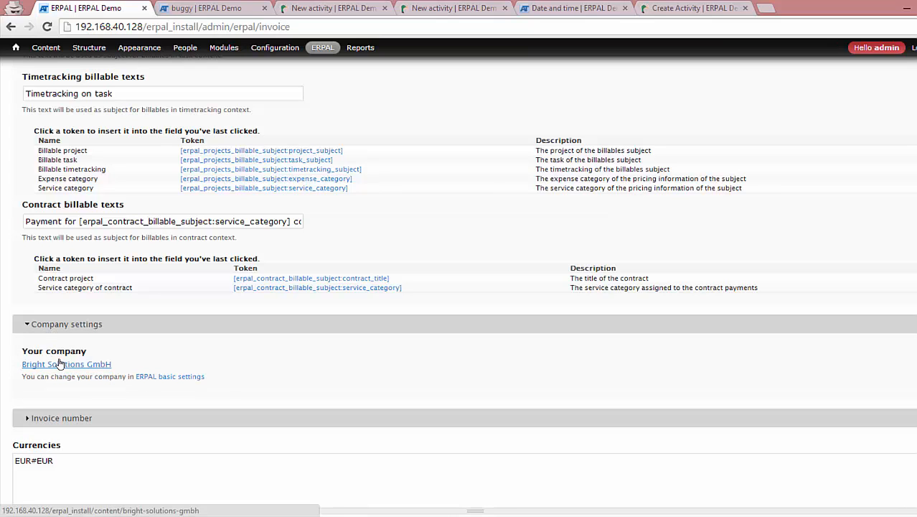
pyautogui.scroll(-3, 768, 143)
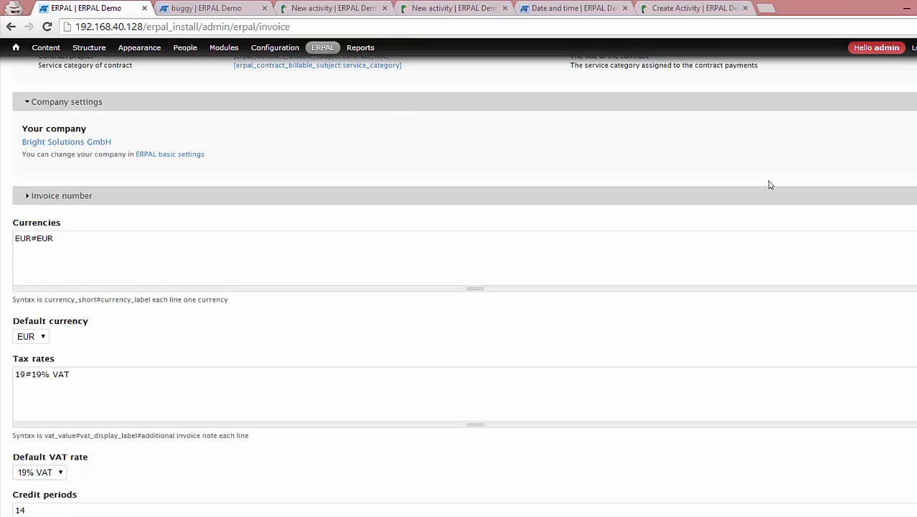
# Step: Expand the invoice number settings and add "Prefix-" before the next invoice number token in the invoice number pattern
pyautogui.click(71, 203)
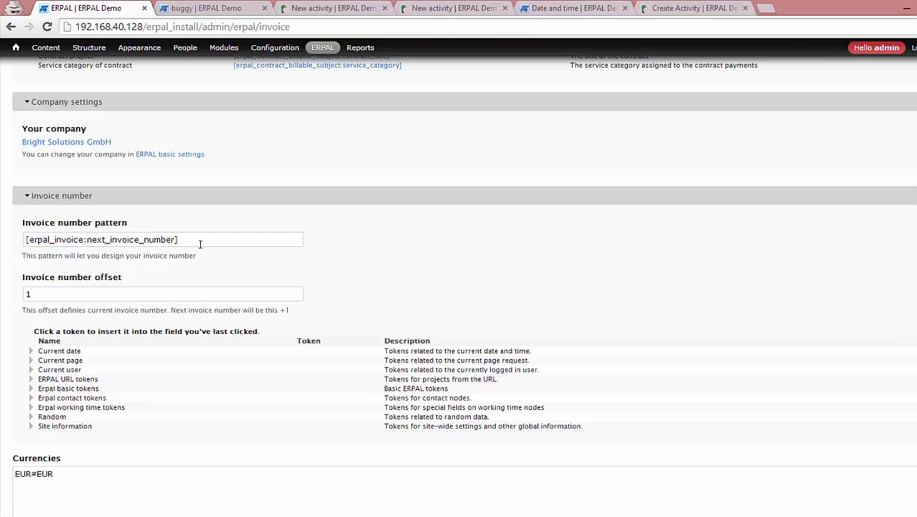
pyautogui.click(24, 239)
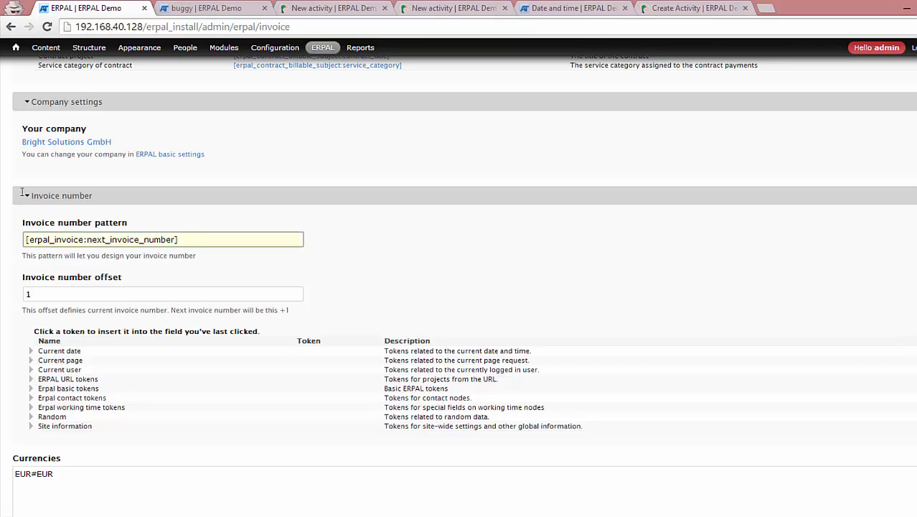
pyautogui.write('refix')
pyautogui.press('Home')
pyautogui.write('P')
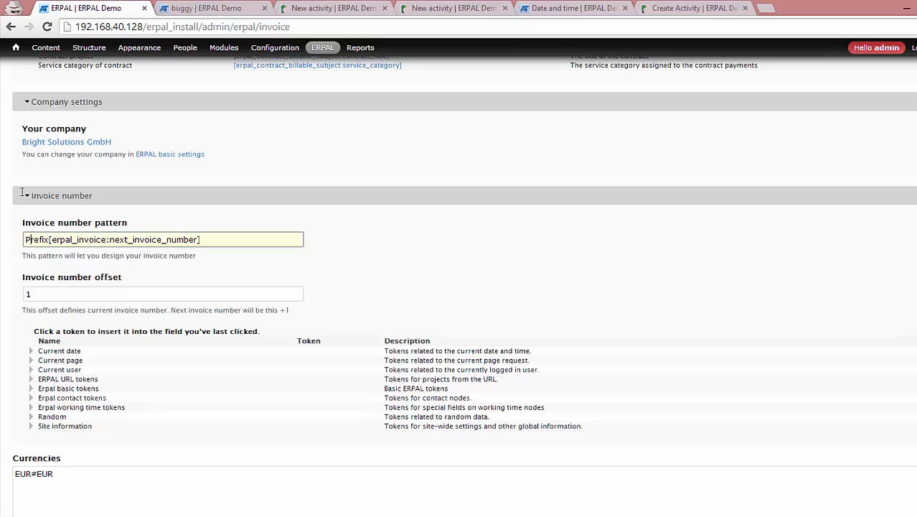
pyautogui.write('-')
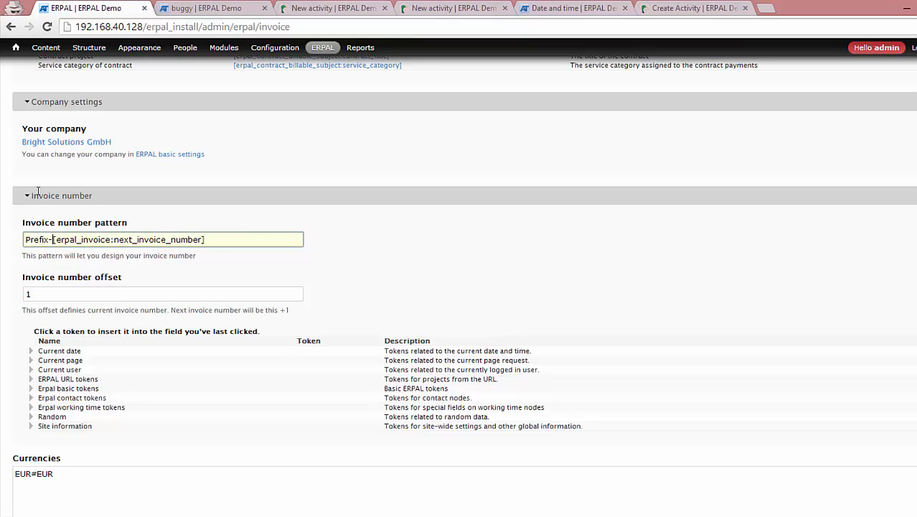
pyautogui.hotkey('ctrl', 'shift', 'Right')
pyautogui.hotkey('shift', 'End')
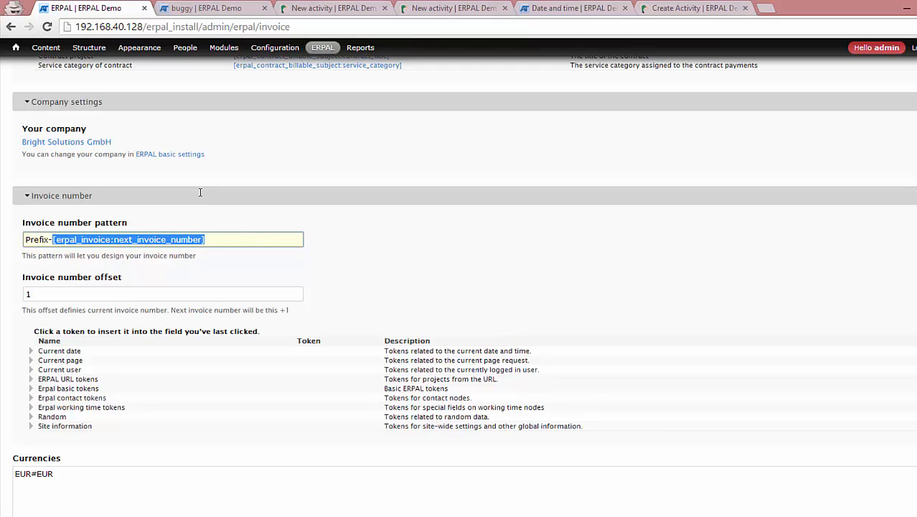
# Step: Set the invoice number offset to 20 and highlight the note about the next invoice number
pyautogui.click(39, 291)
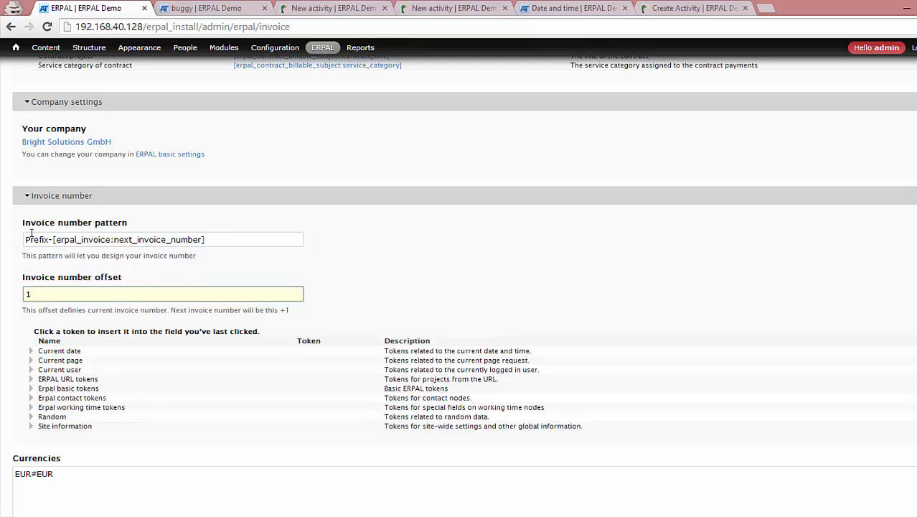
pyautogui.press('BackSpace')
pyautogui.write('20')
pyautogui.moveTo(171, 309); pyautogui.dragTo(293, 309)
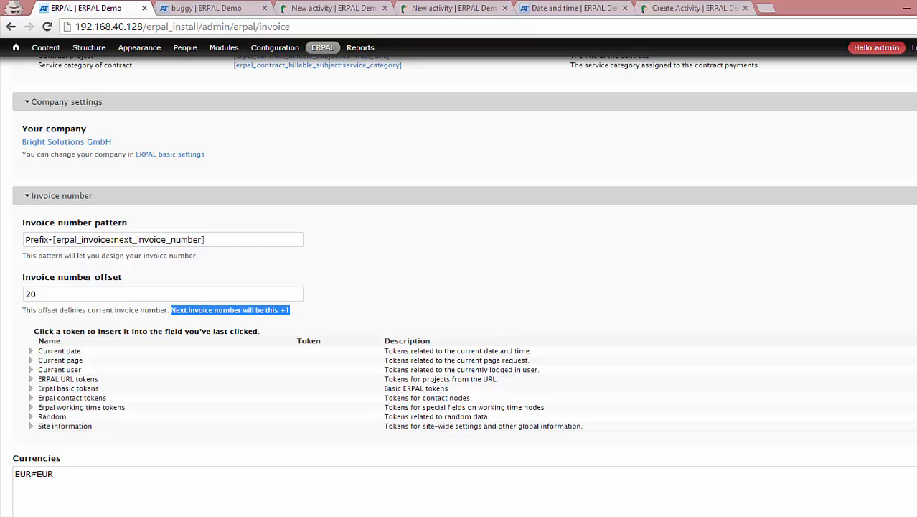
# Step: Add the currency line "USD#US Dollar" below the EUR entry in the currencies list
pyautogui.scroll(-4, 459, 287)
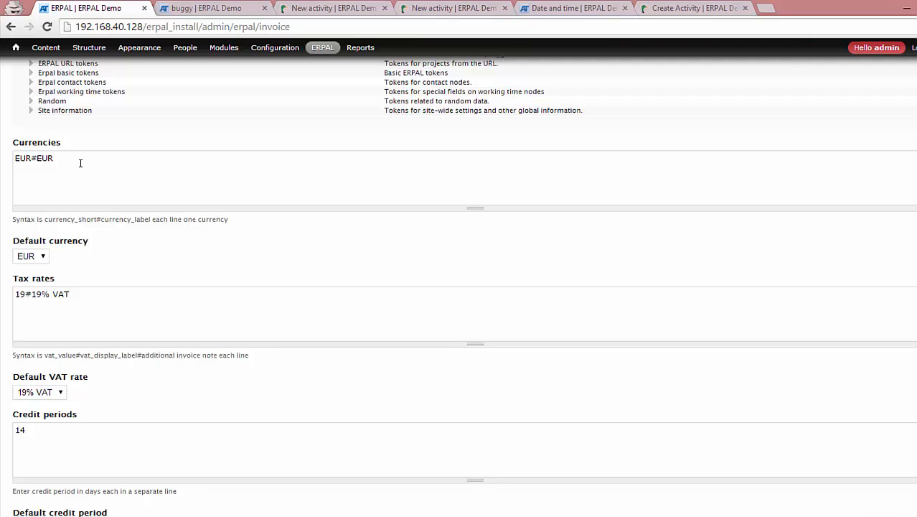
pyautogui.moveTo(80, 163); pyautogui.dragTo(16, 158)
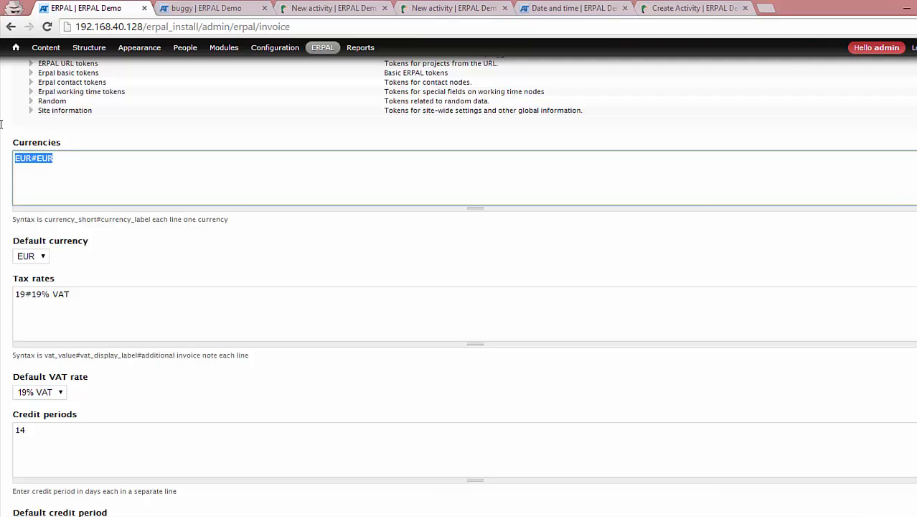
pyautogui.click(71, 159)
pyautogui.write('USD')
pyautogui.write('#US Dollar')
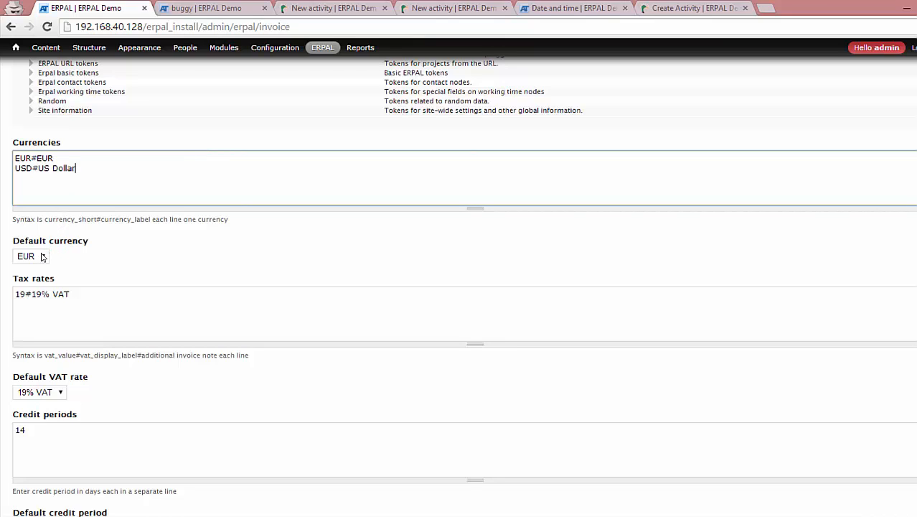
# Step: Add the tax rate line "9#9% Sales tax" below the 19% VAT entry and look over both rates
pyautogui.click(77, 293)
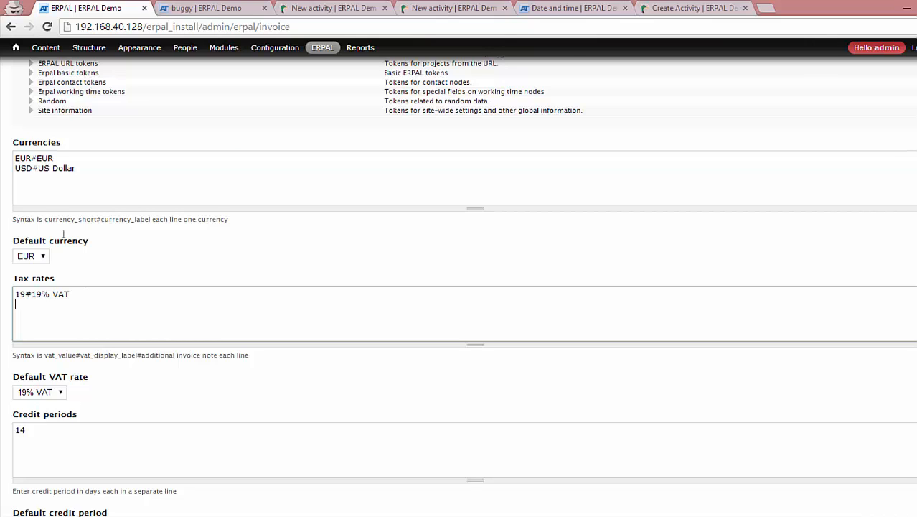
pyautogui.press('Return')
pyautogui.write('9#9% Sales tax')
pyautogui.scroll(-1, 766, 228)
pyautogui.moveTo(83, 233); pyautogui.dragTo(1, 211)
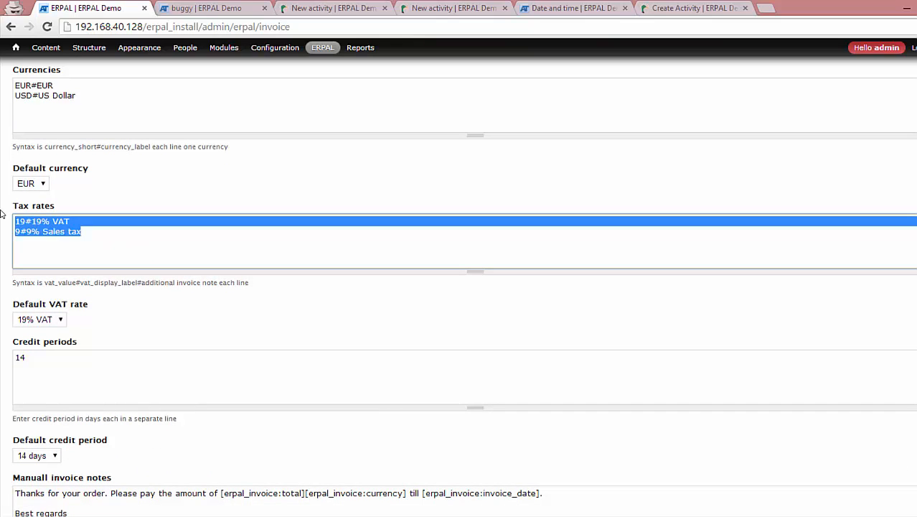
pyautogui.click(184, 324)
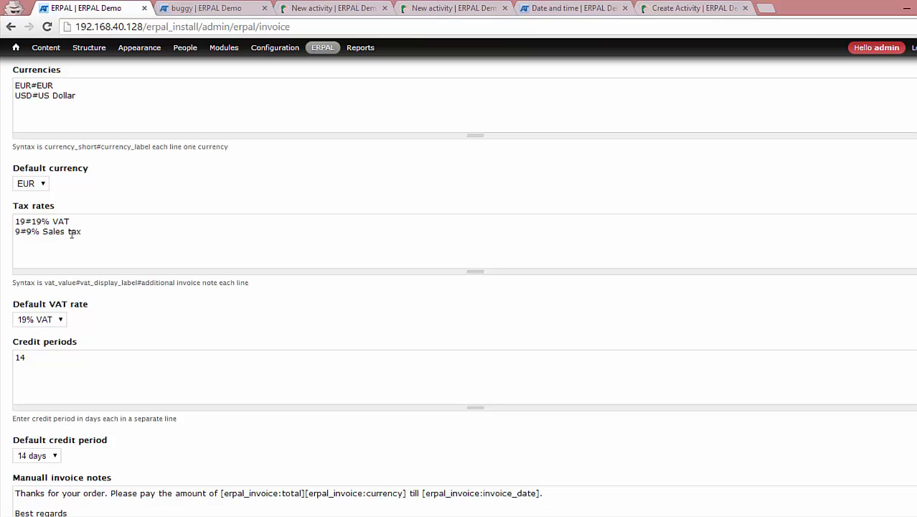
# Step: Review the credit periods, the manual invoice notes and the skonto settings
pyautogui.click(38, 373)
pyautogui.scroll(-3, 768, 244)
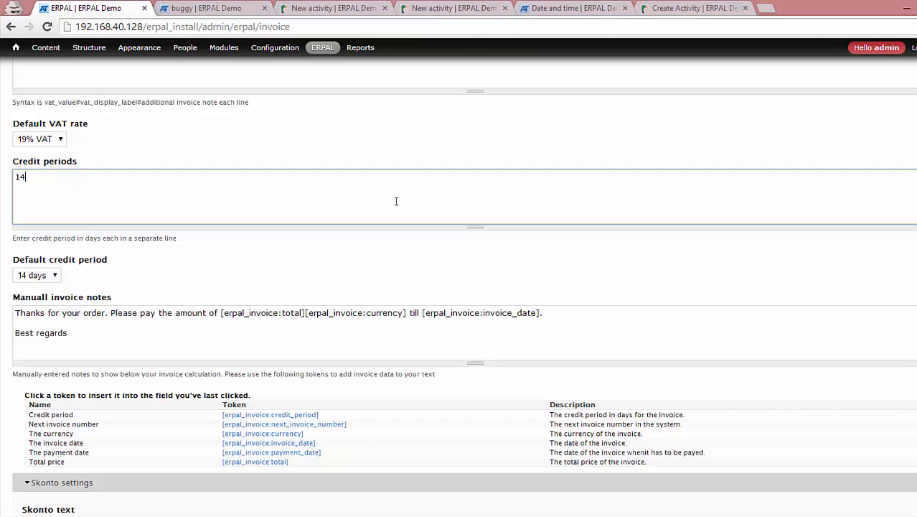
pyautogui.scroll(-1, 765, 259)
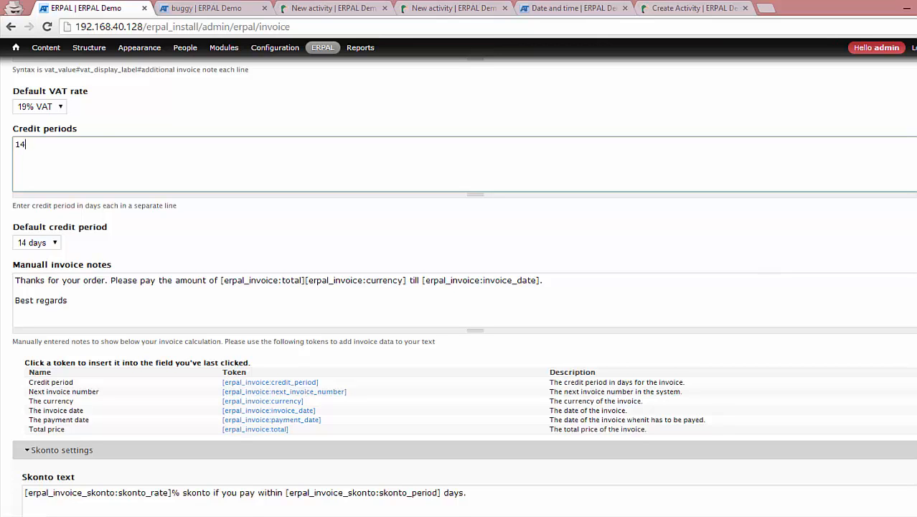
pyautogui.scroll(-3, 766, 265)
pyautogui.moveTo(72, 195); pyautogui.dragTo(8, 178)
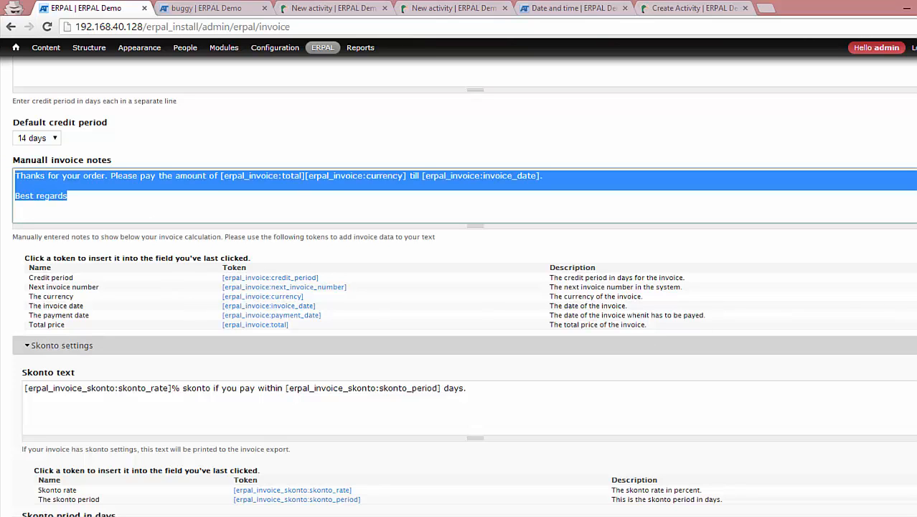
pyautogui.scroll(-5, 770, 305)
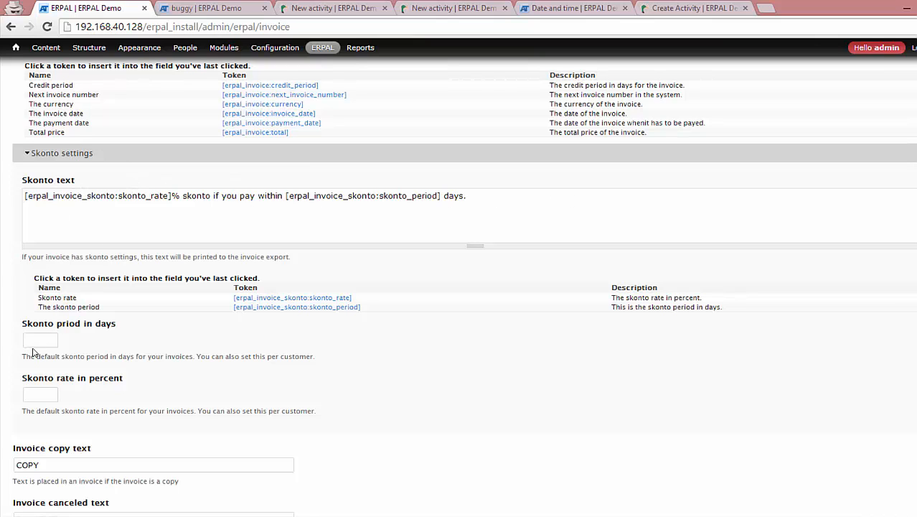
pyautogui.scroll(-4, 764, 346)
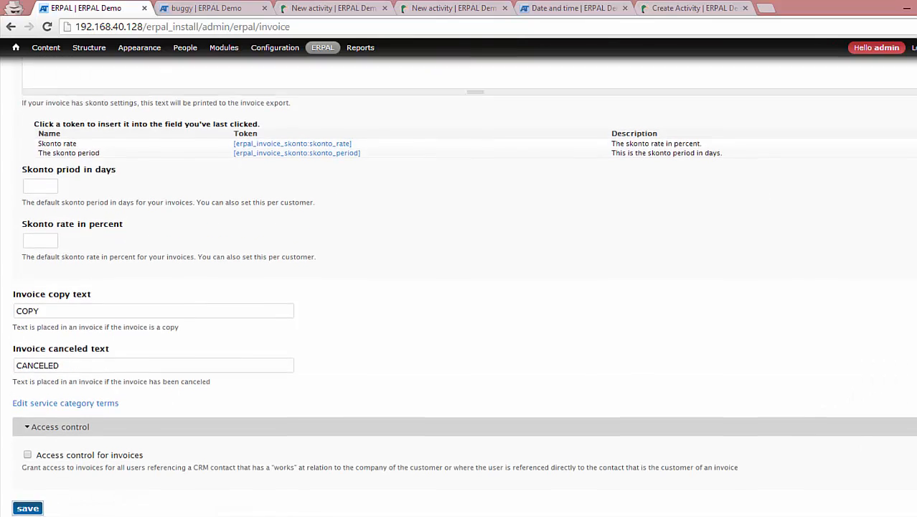
# Step: Examine the invoice copy and canceled texts, and try switching access control for invoices on and off
pyautogui.scroll(-1, 764, 379)
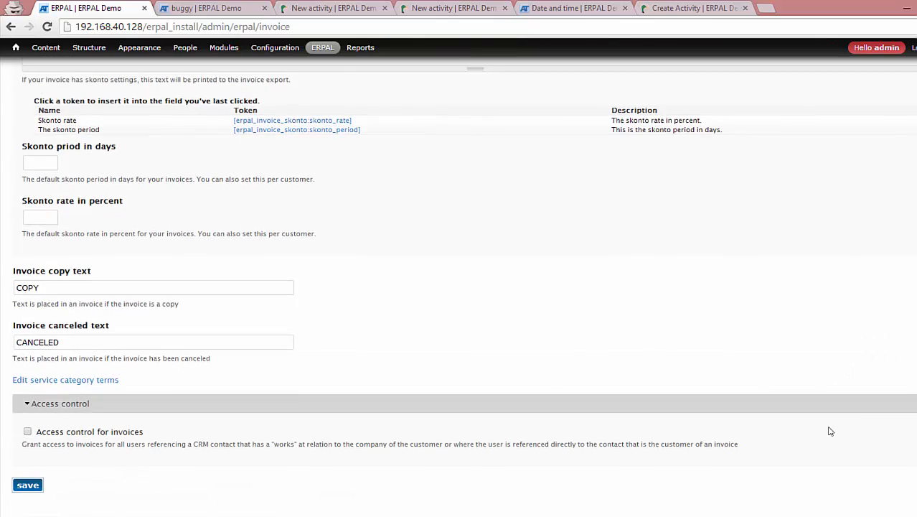
pyautogui.click(46, 287)
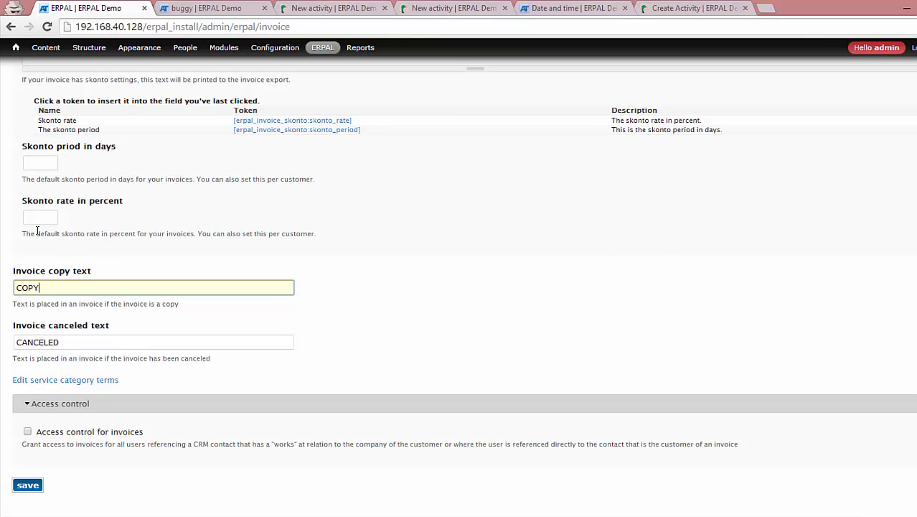
pyautogui.hotkey('ctrl', 'a')
pyautogui.click(86, 341)
pyautogui.hotkey('ctrl', 'a')
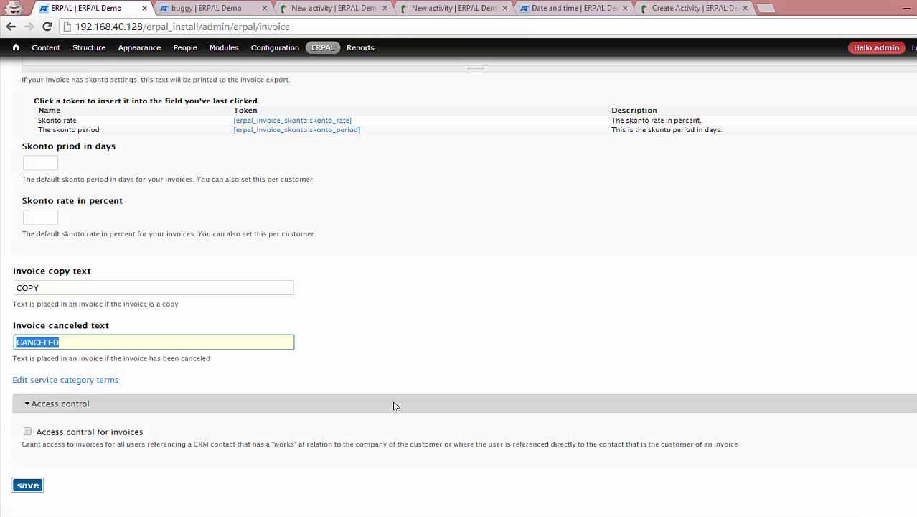
pyautogui.click(101, 439)
pyautogui.click(81, 433)
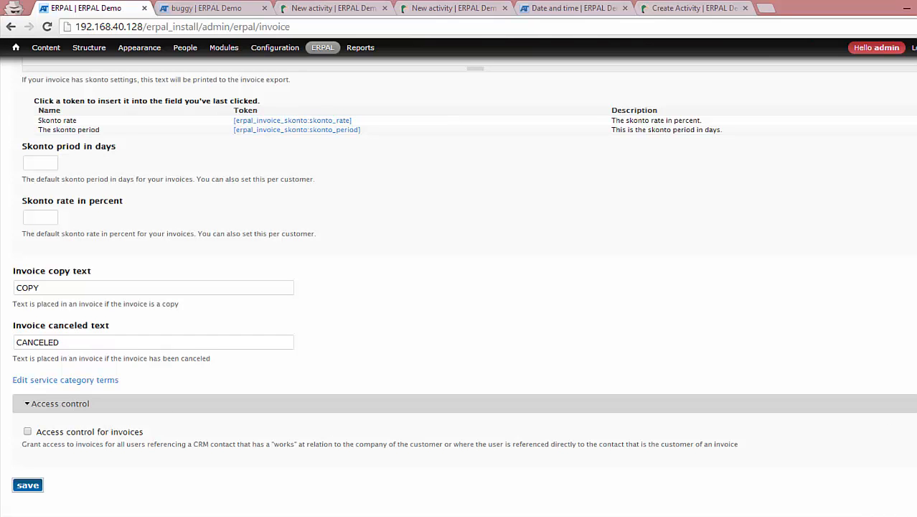
# Step: Expand the invoice PDF templates and examine the invoice template path through to its .tpl.php file name
pyautogui.scroll(10, 707, 295)
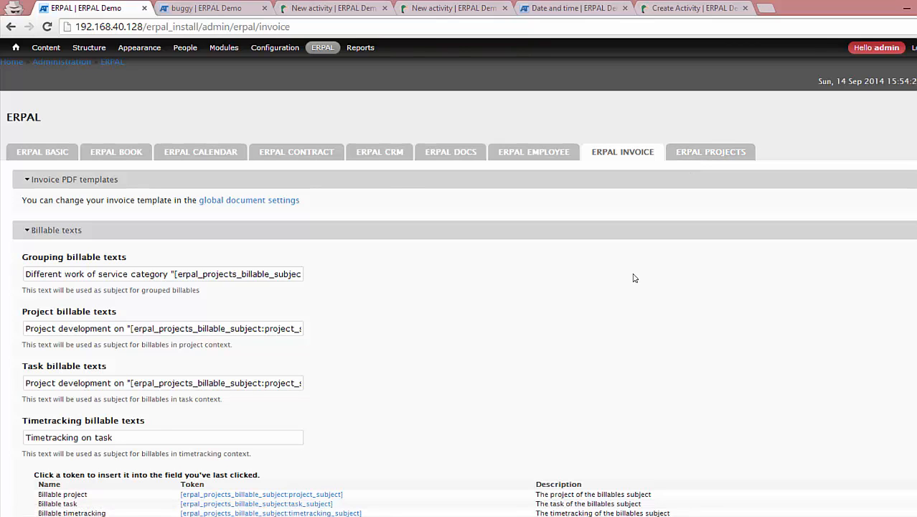
pyautogui.moveTo(324, 51)
pyautogui.moveTo(277, 52)
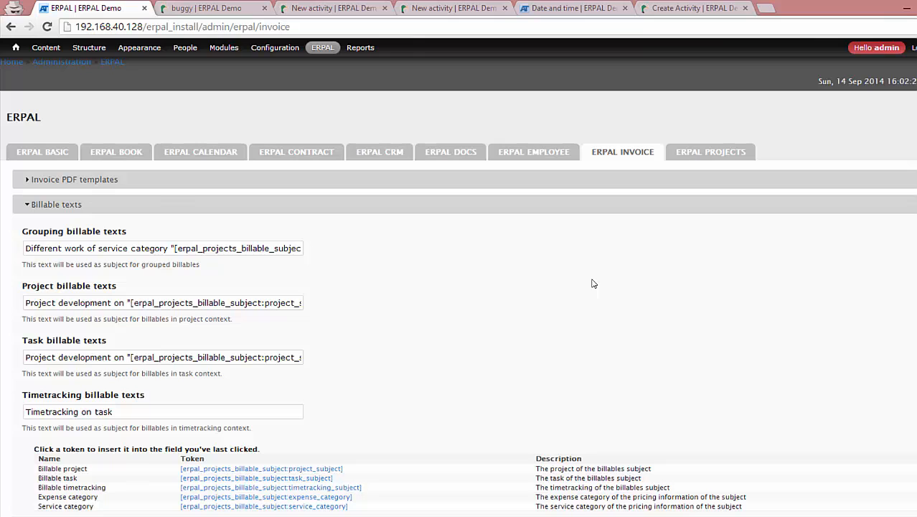
pyautogui.click(39, 179)
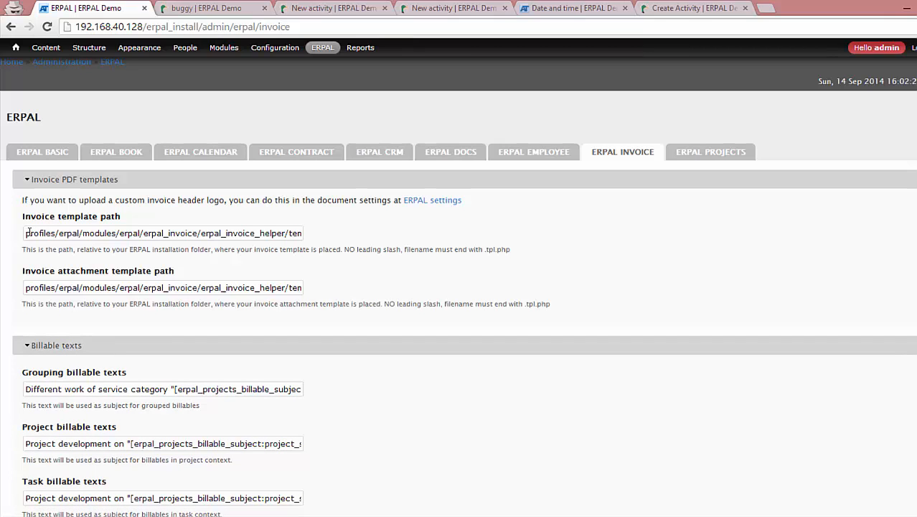
pyautogui.doubleClick(29, 232)
pyautogui.moveTo(70, 242); pyautogui.dragTo(391, 240)
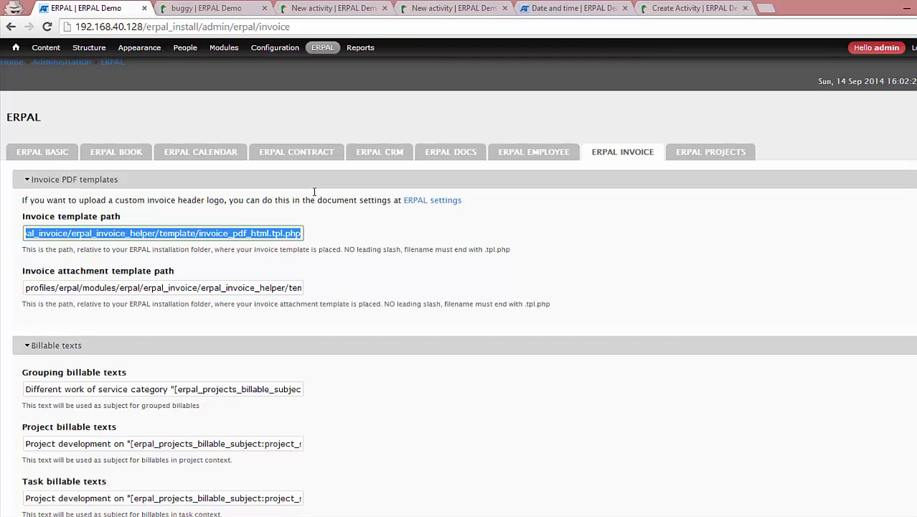
pyautogui.click(271, 235)
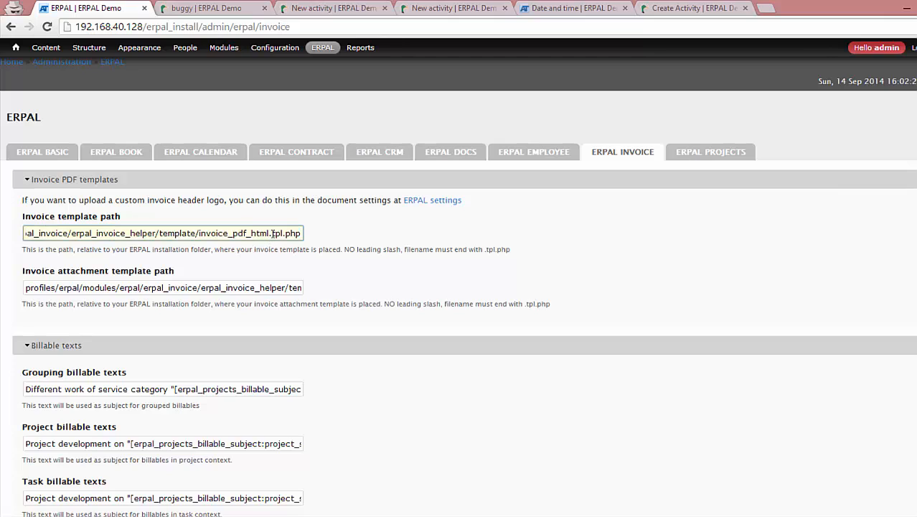